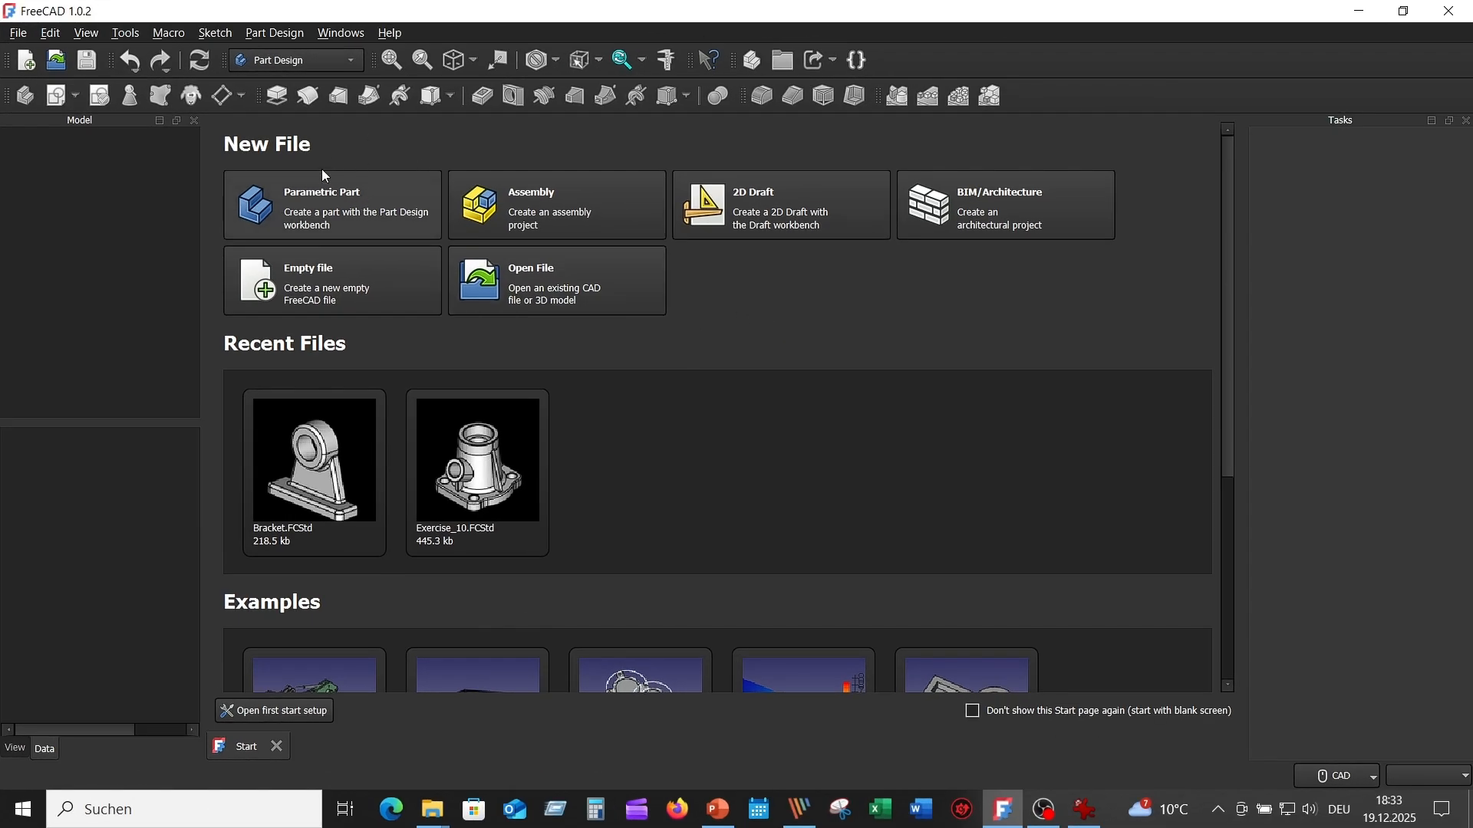
# - Create a new parametric part and consult the drill's reference drawing Picture_10.png in IrfanView
pyautogui.click(342, 215)
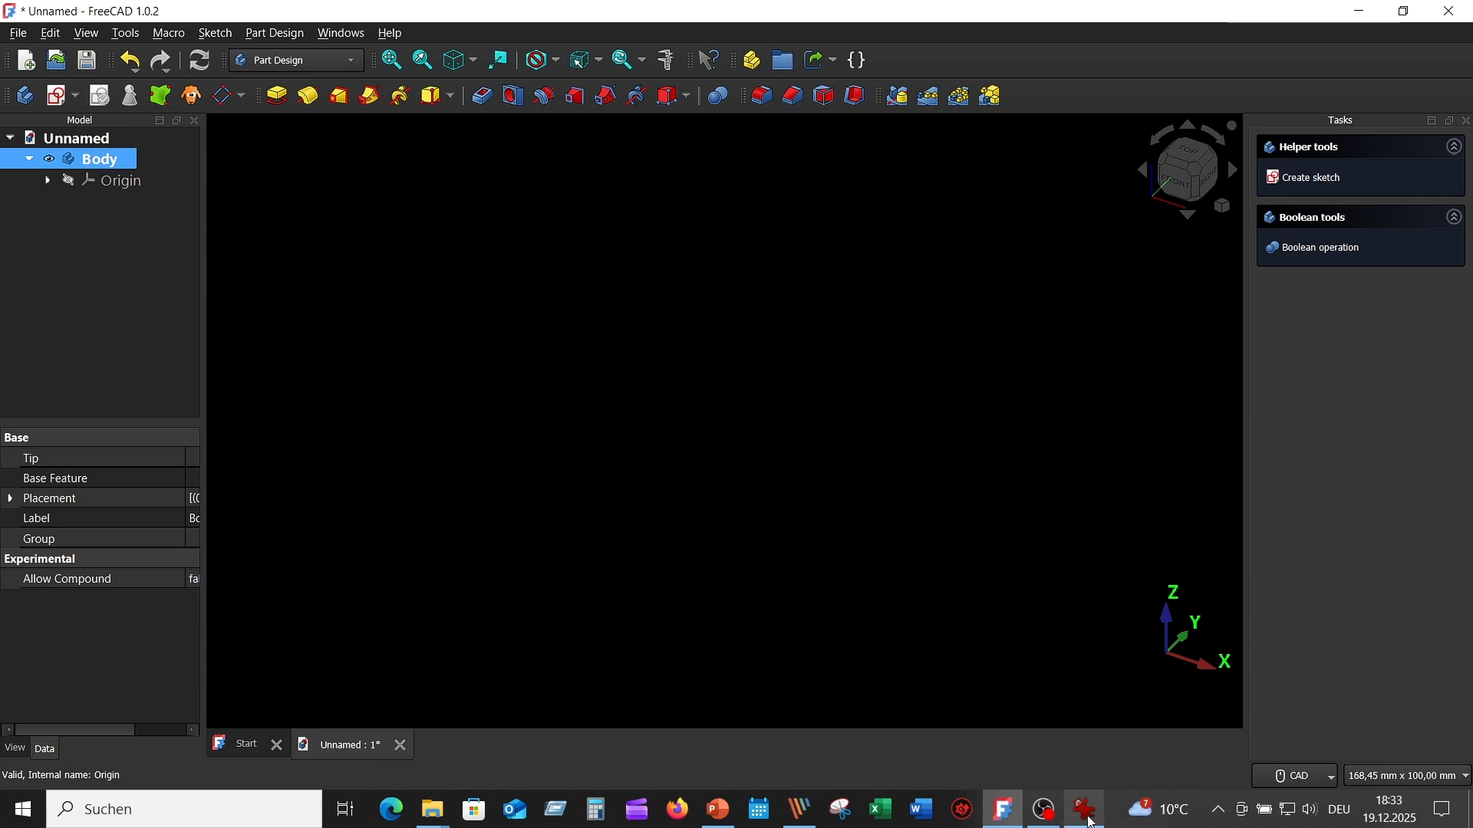
pyautogui.click(1083, 690)
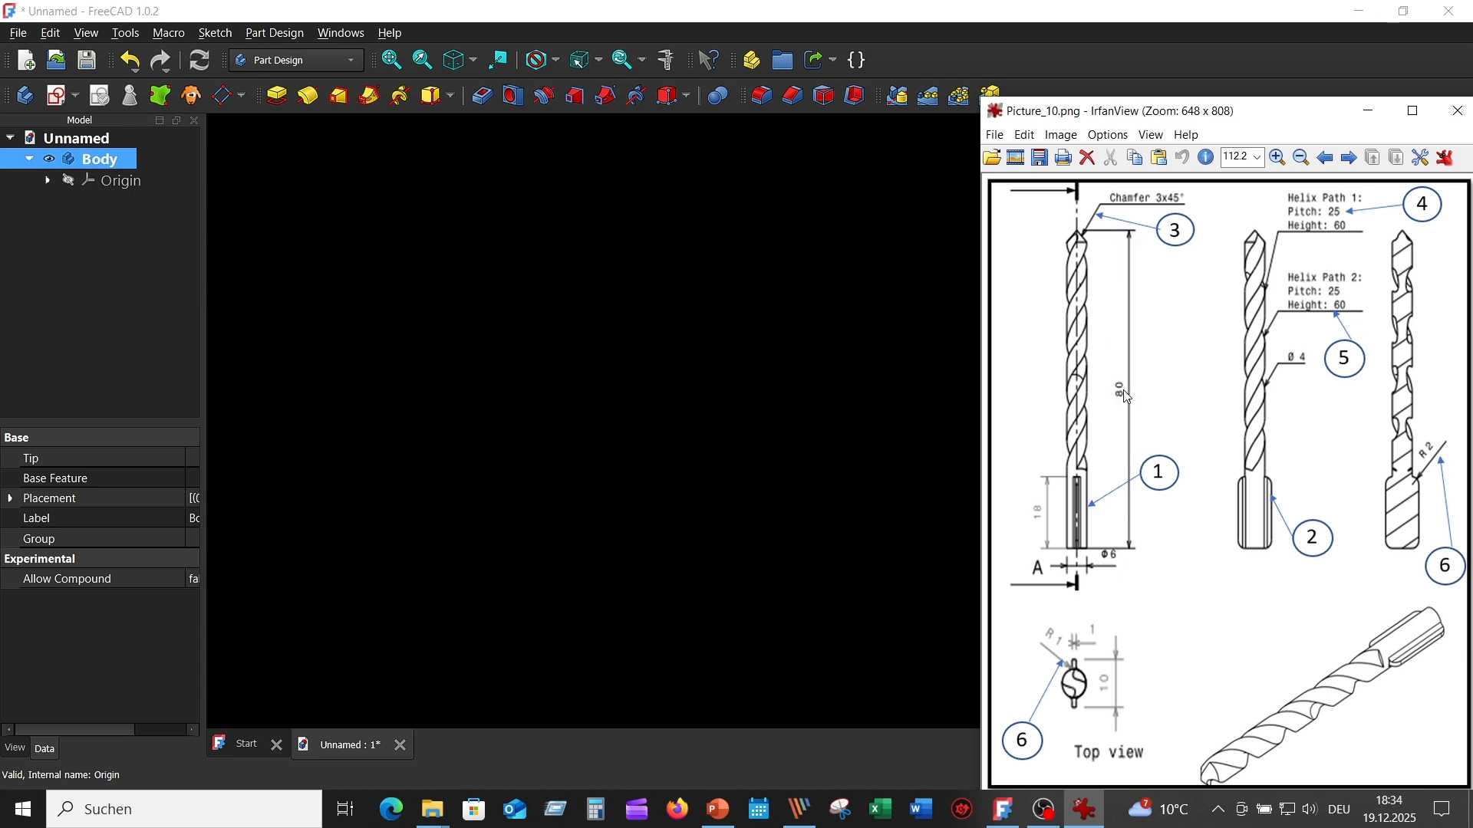
pyautogui.click(836, 376)
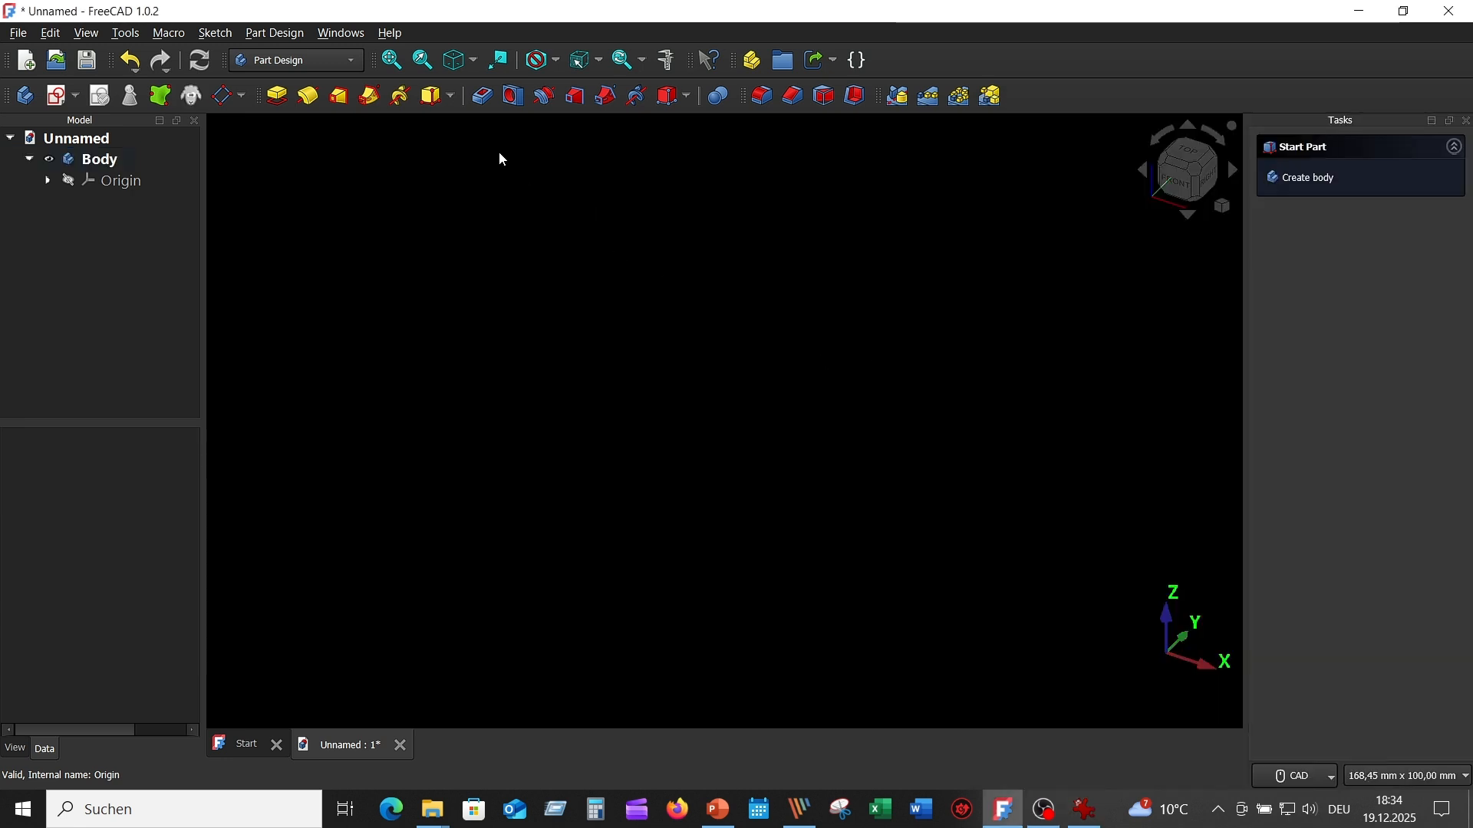
# - Start an additive cylinder in the body and attach it to the XZ plane
pyautogui.click(453, 98)
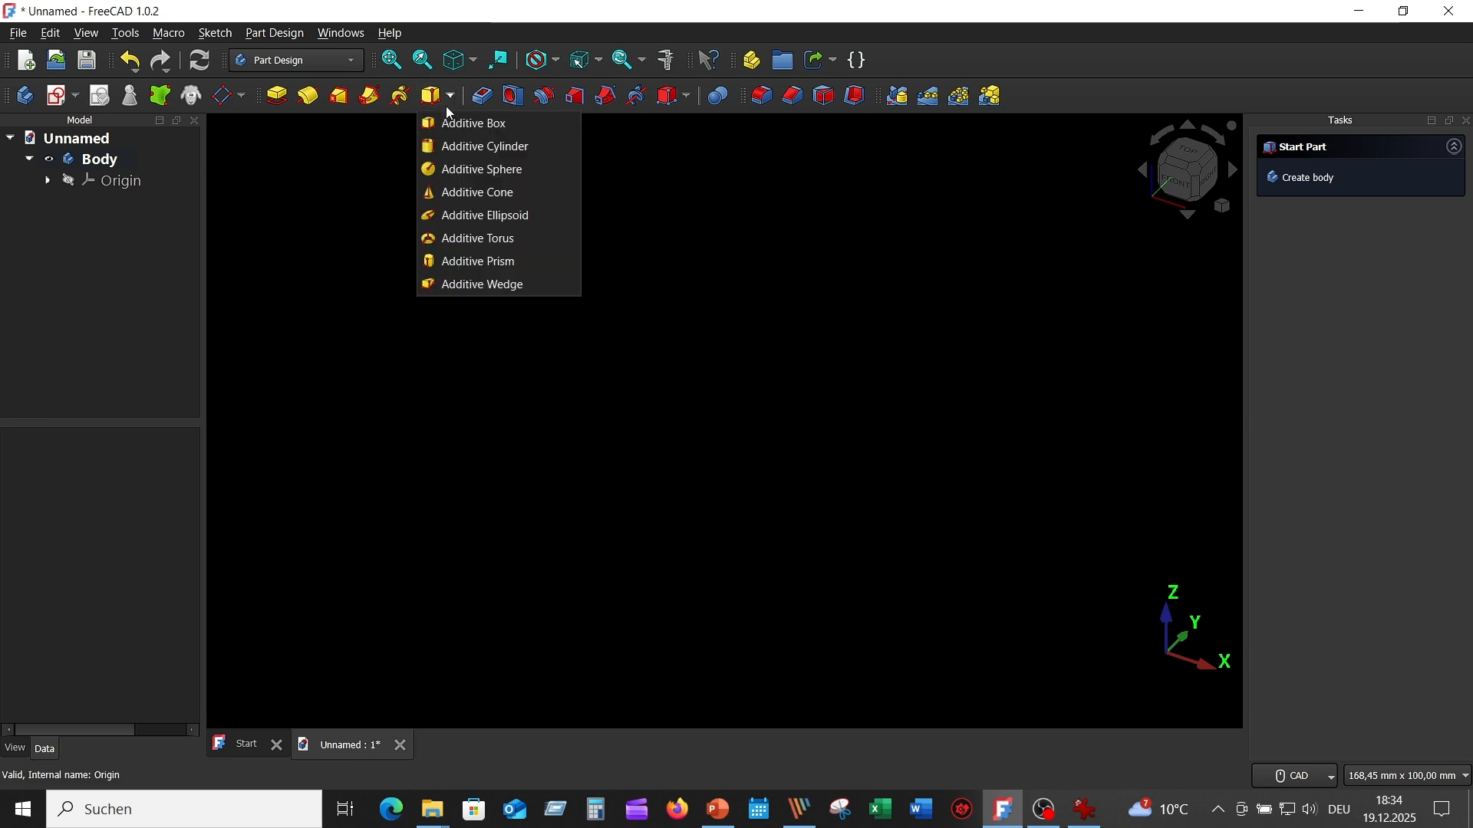
pyautogui.click(512, 151)
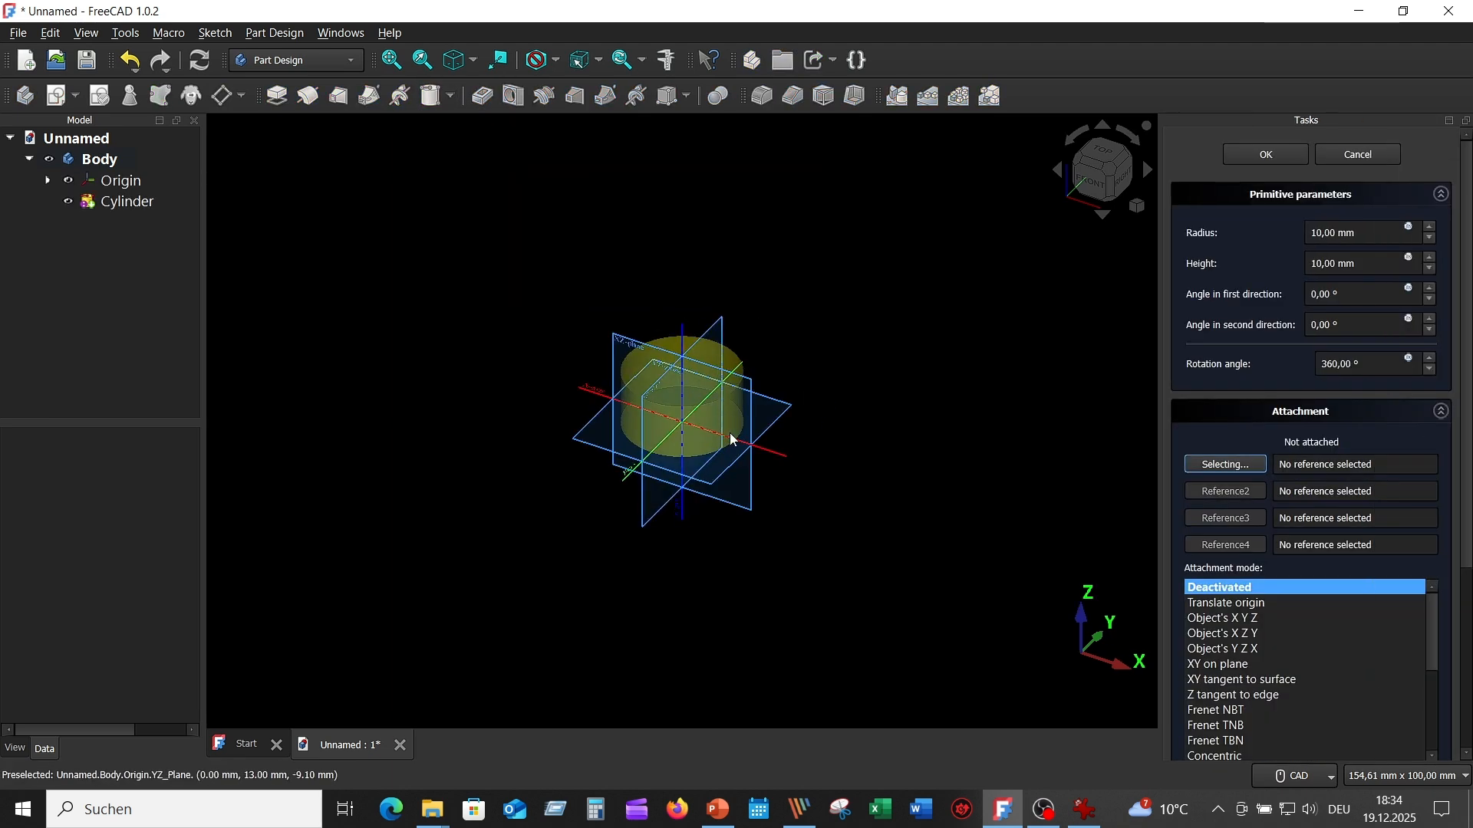
pyautogui.click(625, 347)
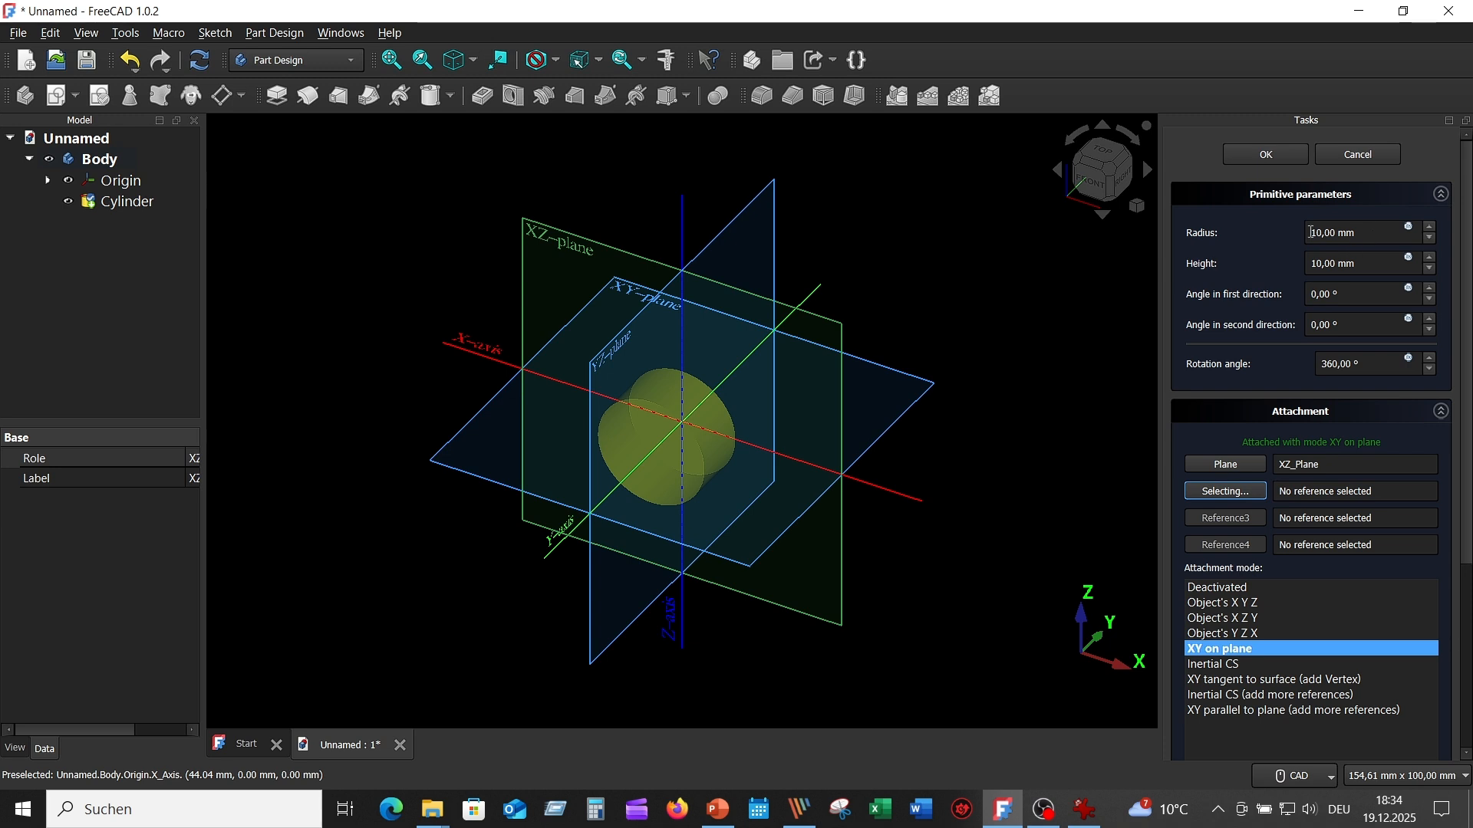
# - Set the cylinder's radius to 3 mm and height to 80 mm, and finish the primitive
pyautogui.moveTo(1323, 232); pyautogui.dragTo(1293, 238)
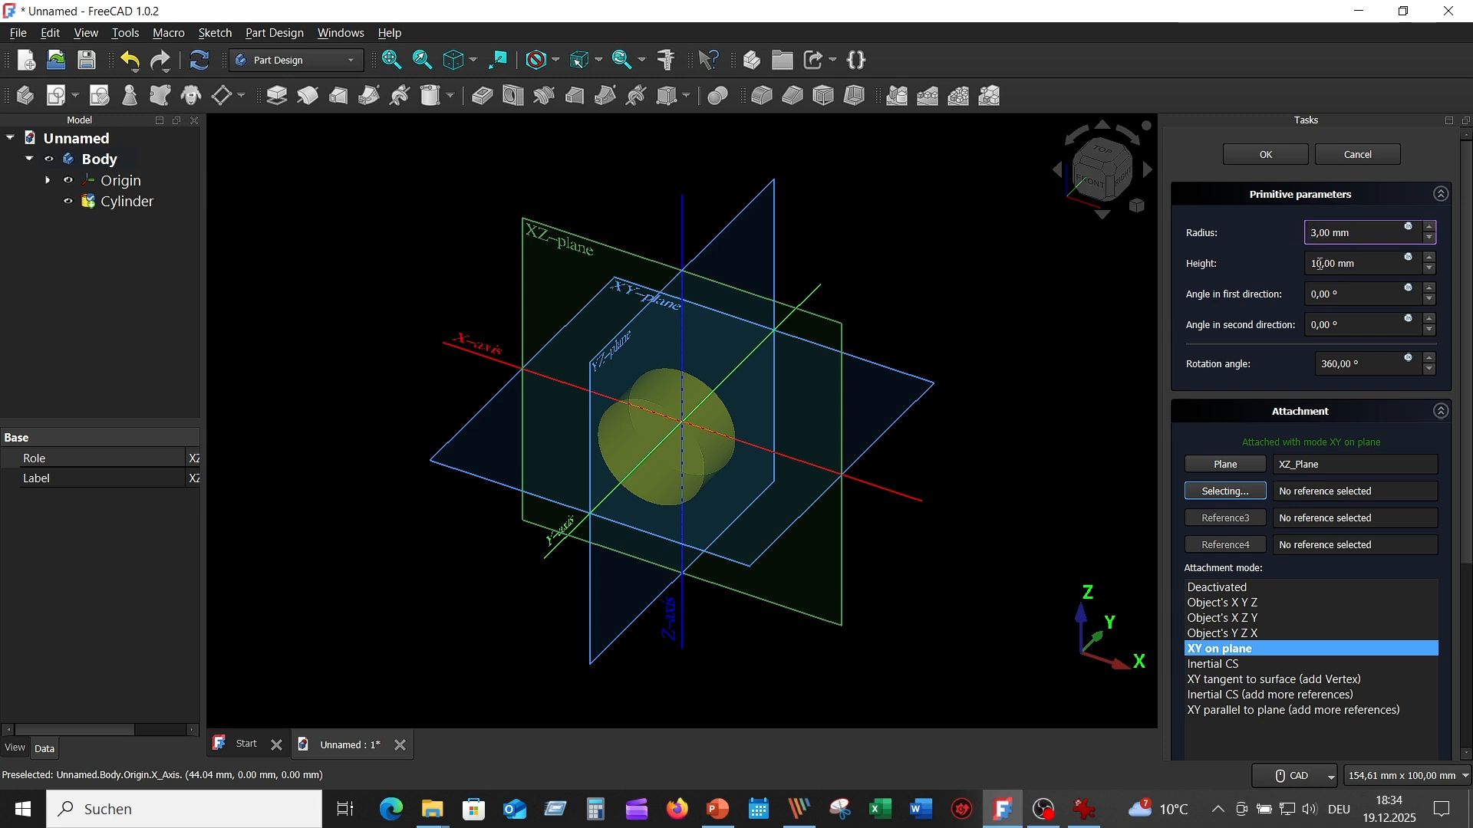
pyautogui.moveTo(1319, 264); pyautogui.dragTo(1304, 267)
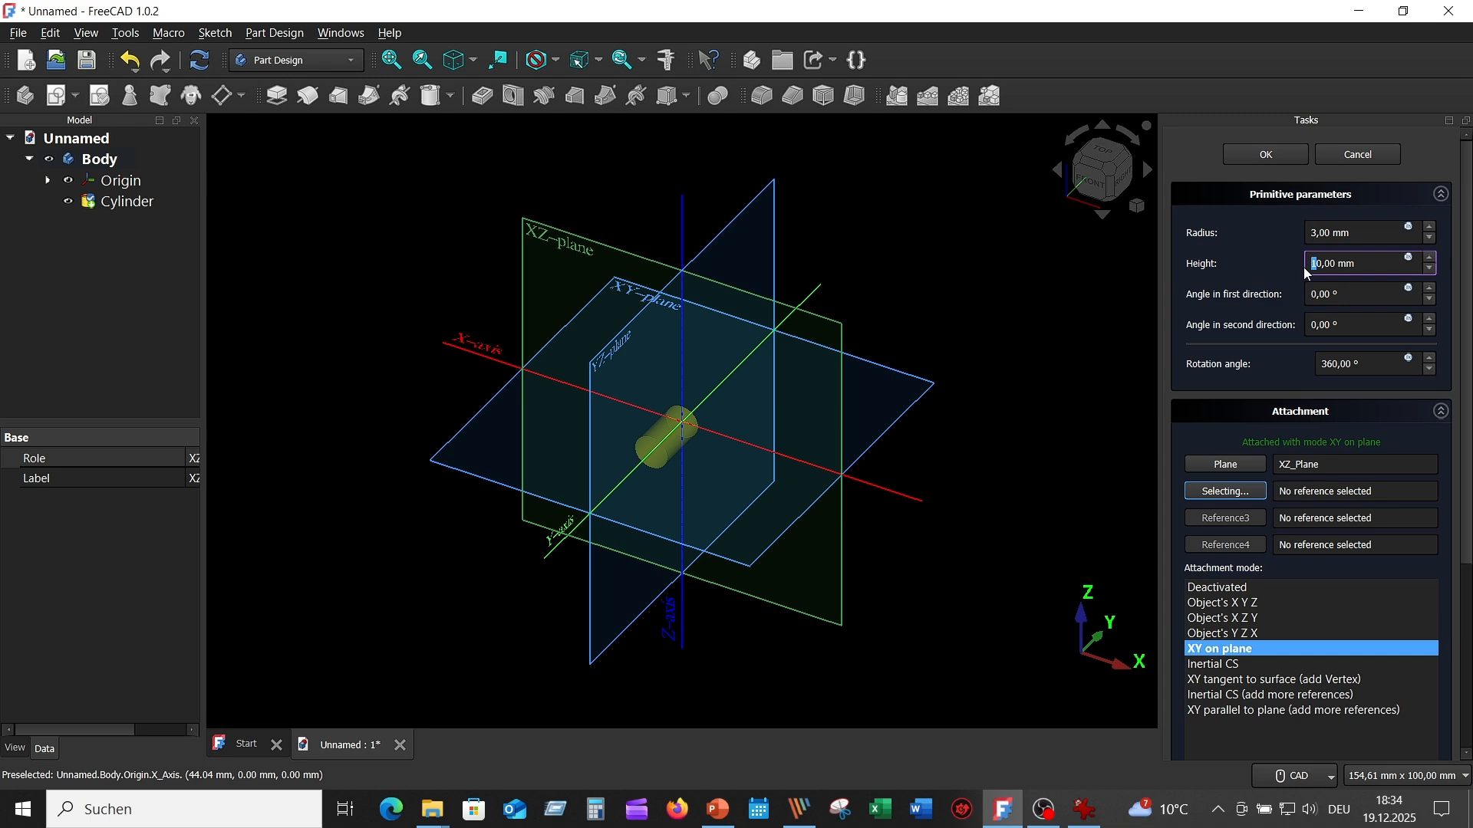
pyautogui.click(1262, 221)
pyautogui.scroll(-5, 922, 390)
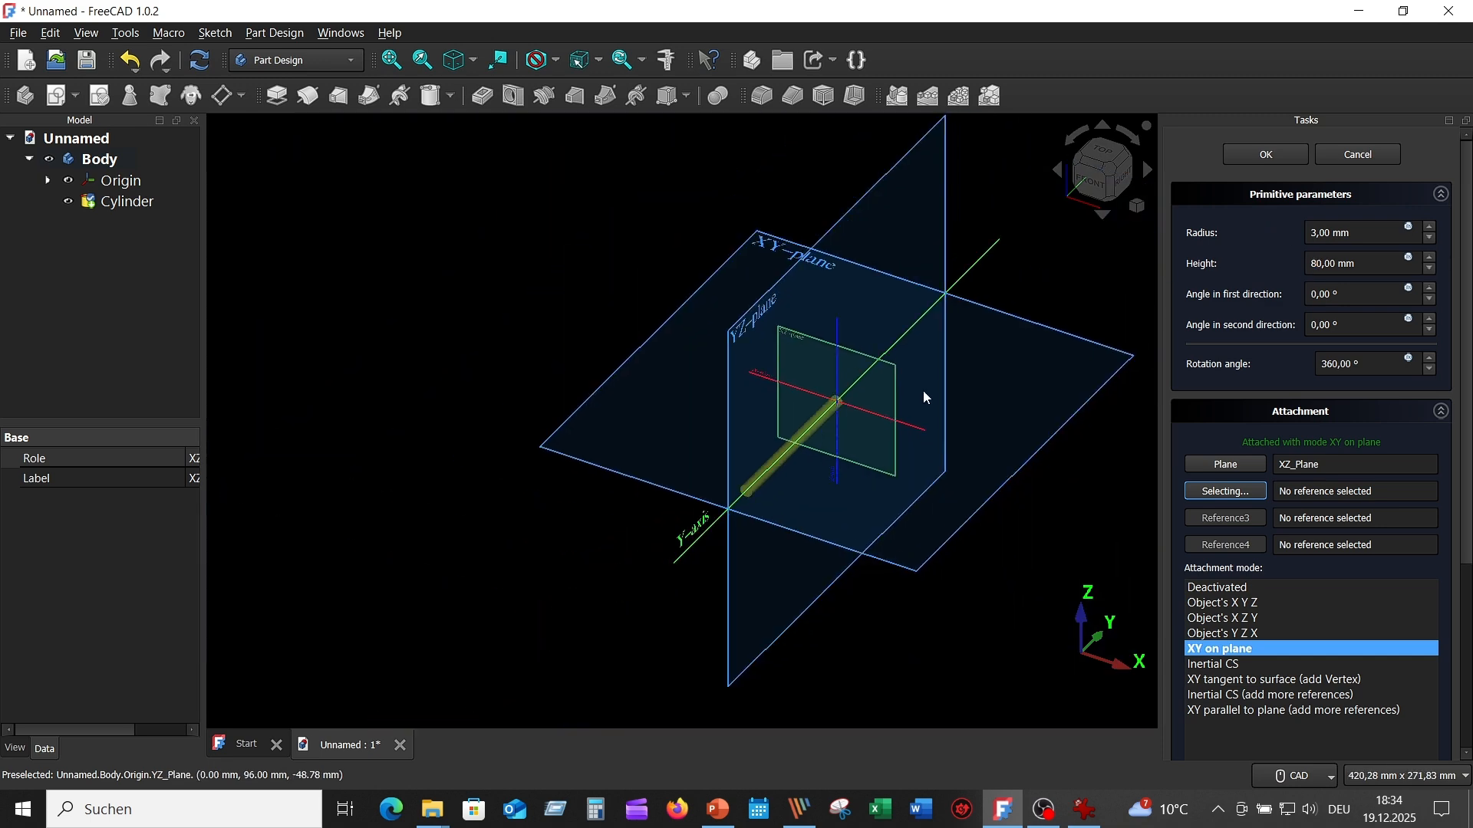
pyautogui.moveTo(1089, 487); pyautogui.dragTo(1045, 441, button='middle')
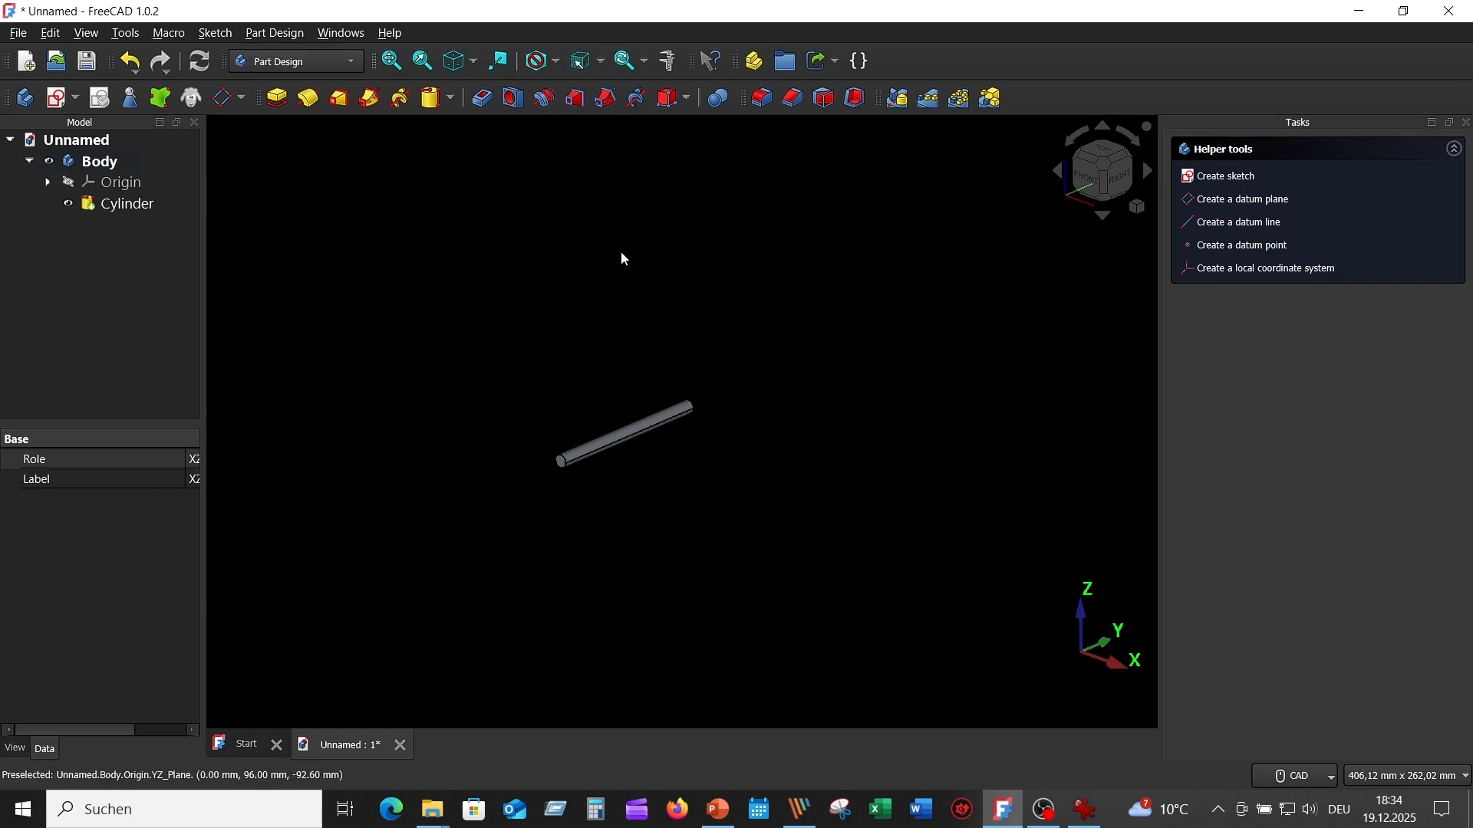
pyautogui.click(398, 65)
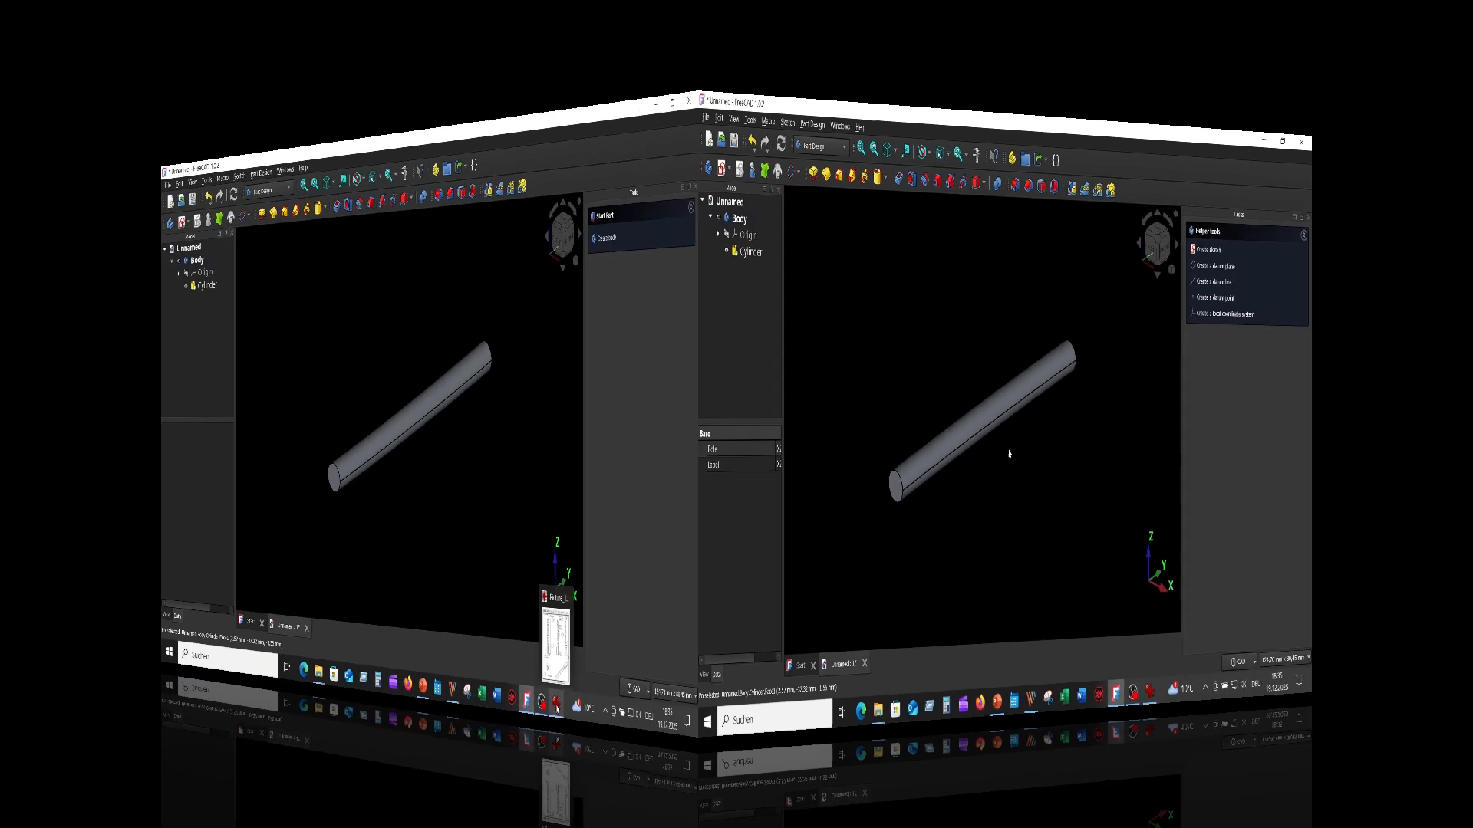
# - Consult the reference drawing in IrfanView and start a sketch on the cylinder's free end face, away from the origin
pyautogui.click(1086, 810)
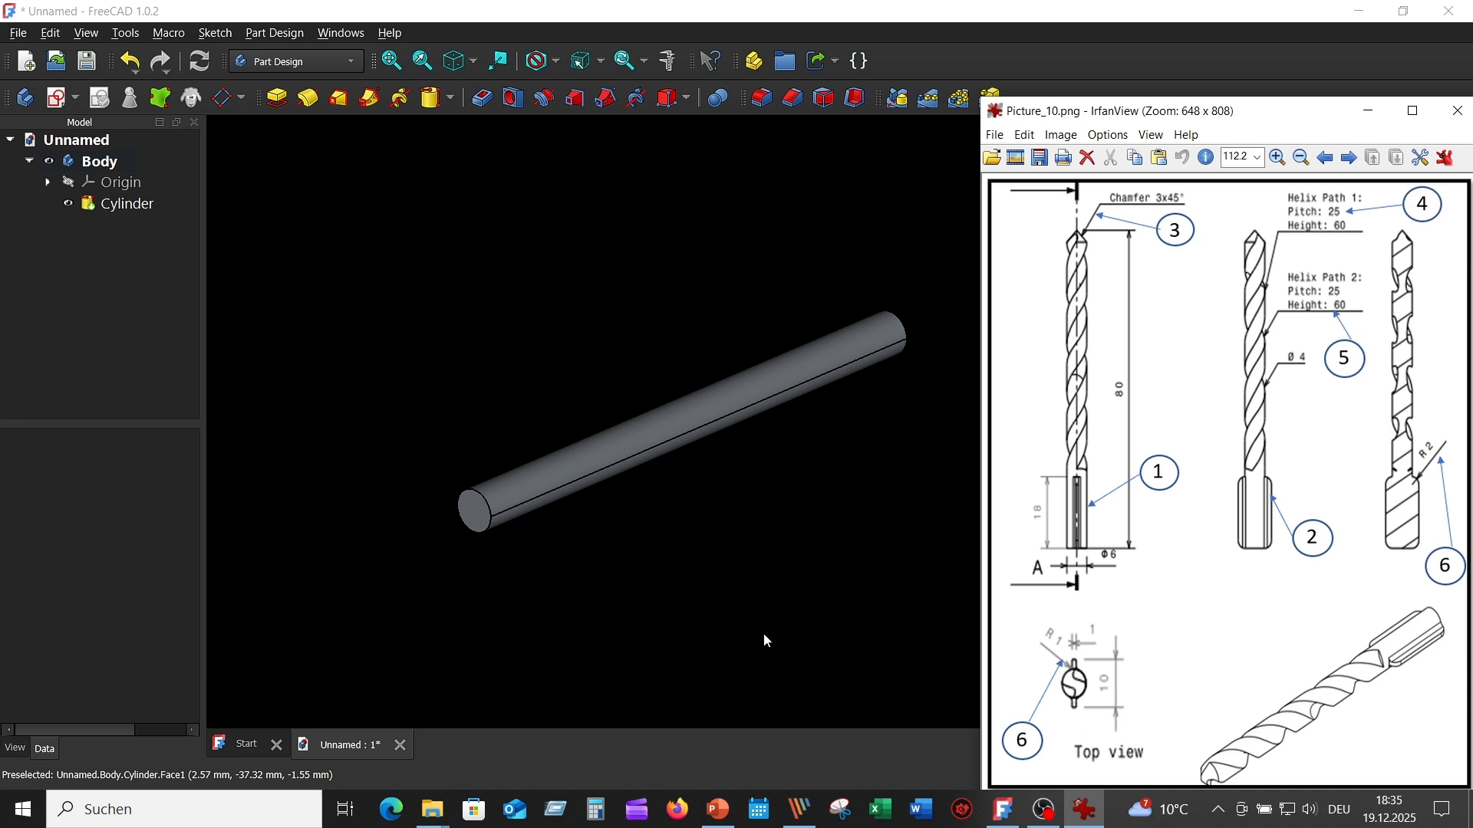
pyautogui.click(866, 546)
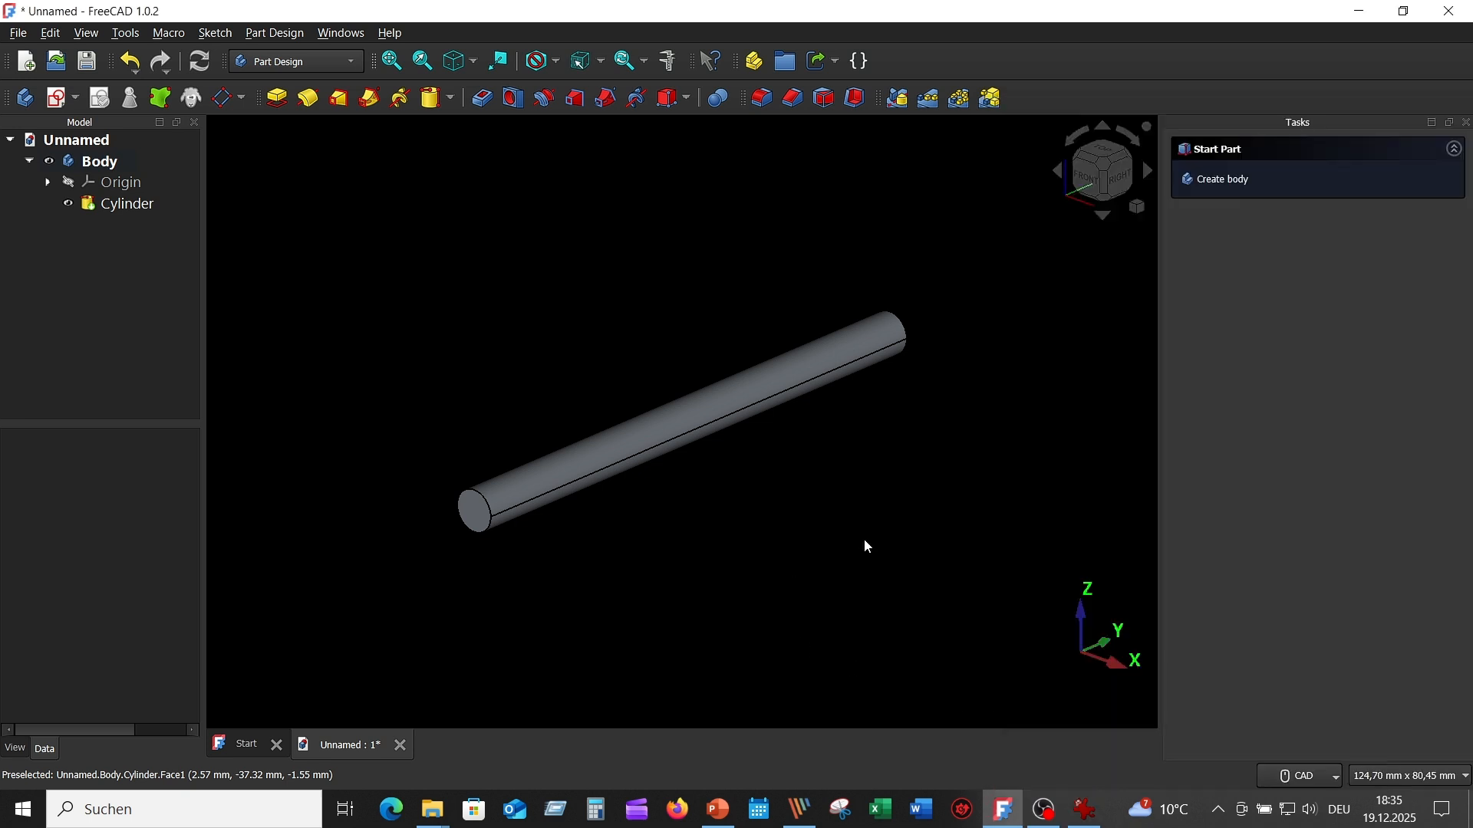
pyautogui.click(479, 511)
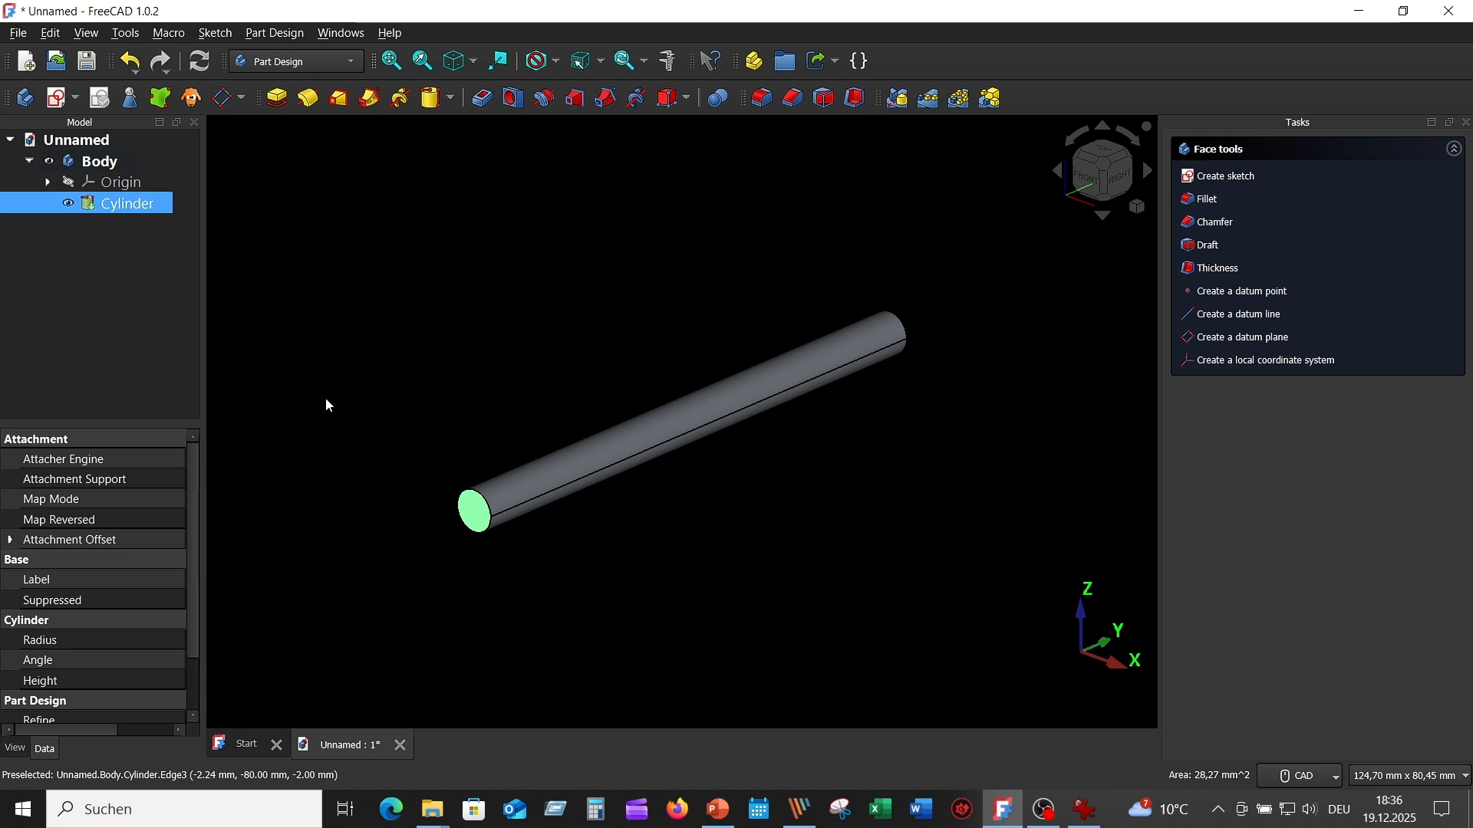
pyautogui.click(59, 100)
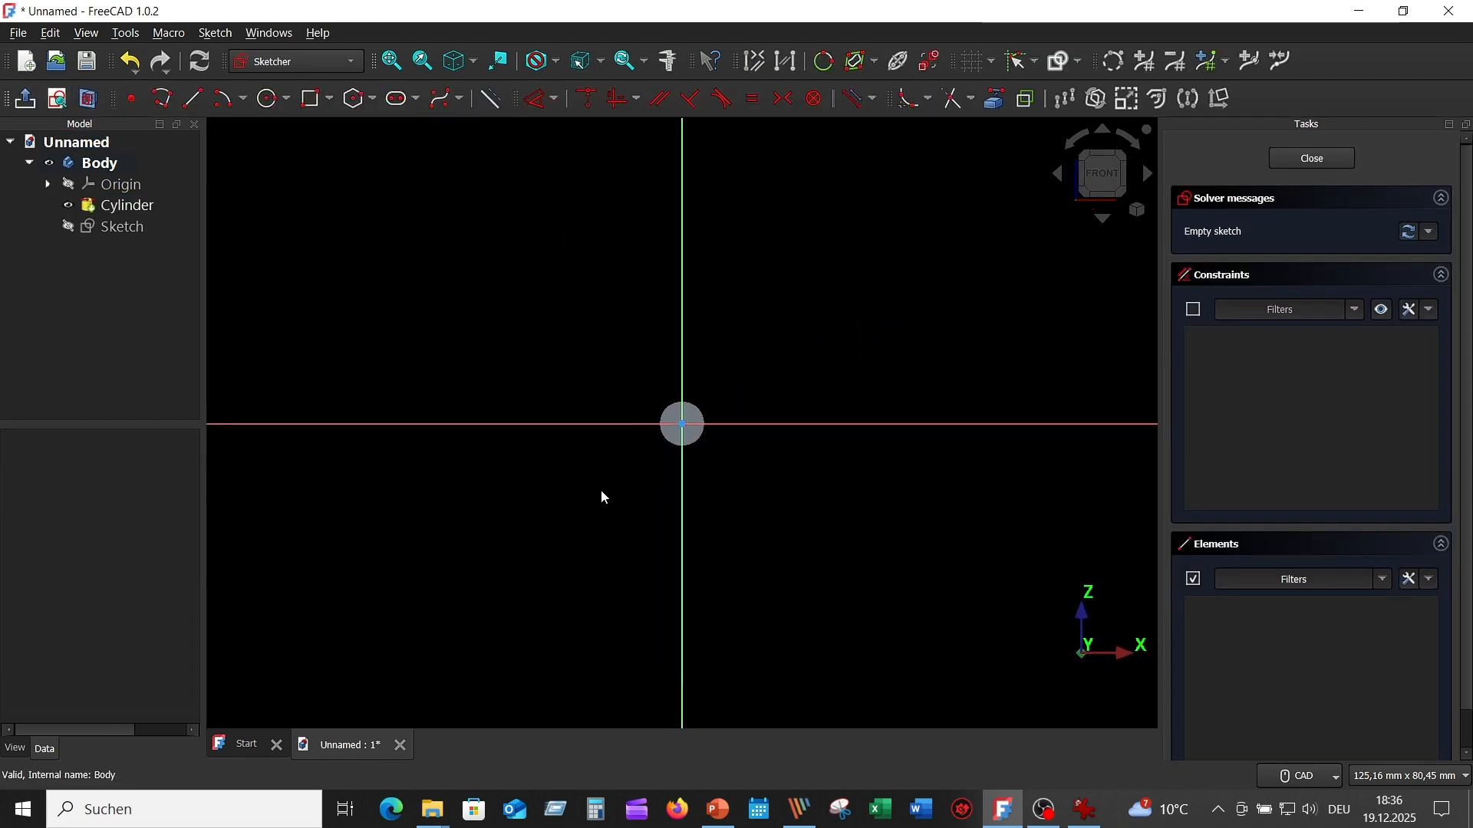
# - Sketch a centered rectangle at the sketch origin, 10 mm wide and 1 mm high
pyautogui.scroll(2, 790, 497)
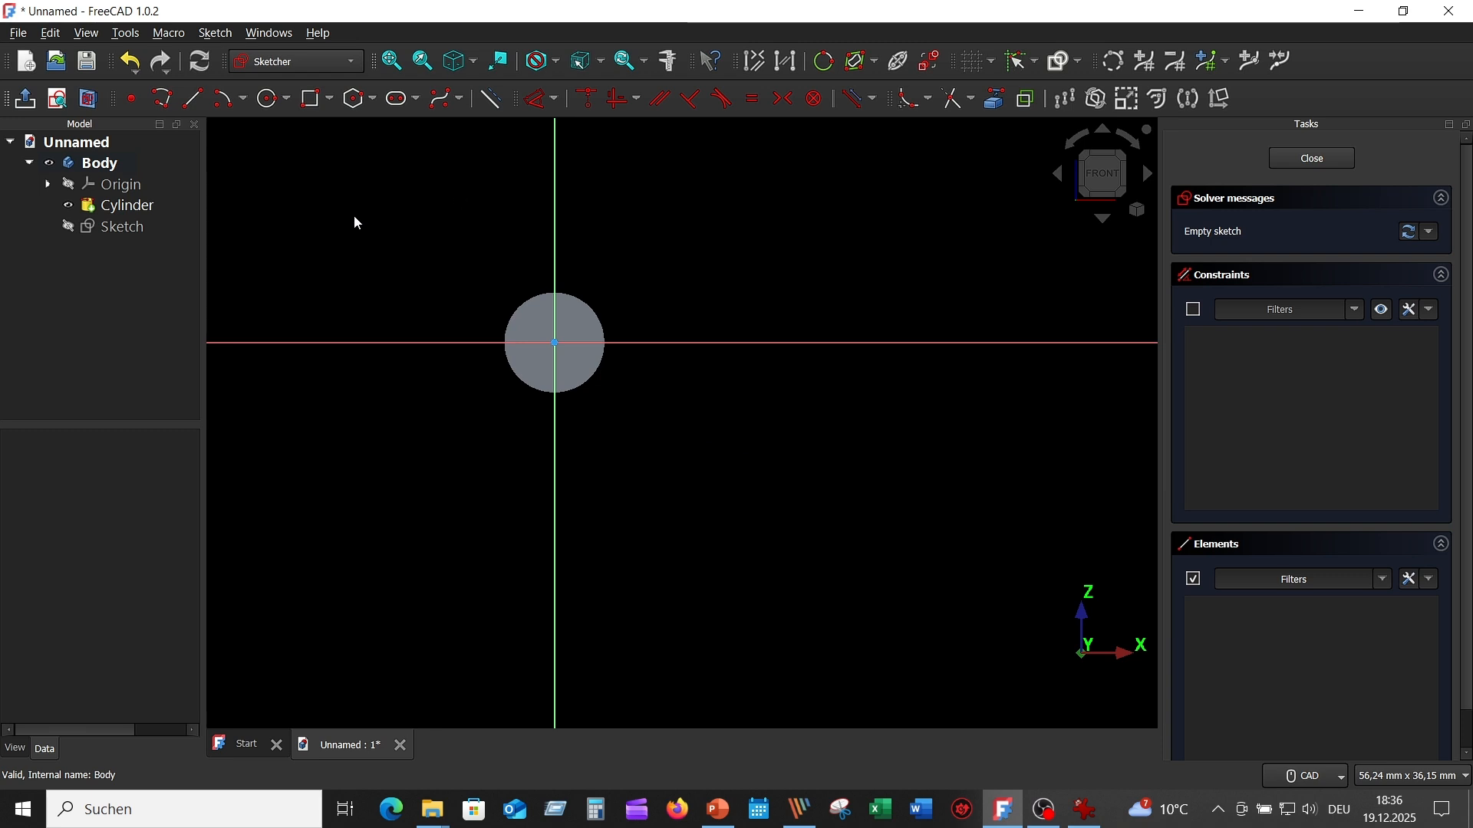
pyautogui.click(329, 105)
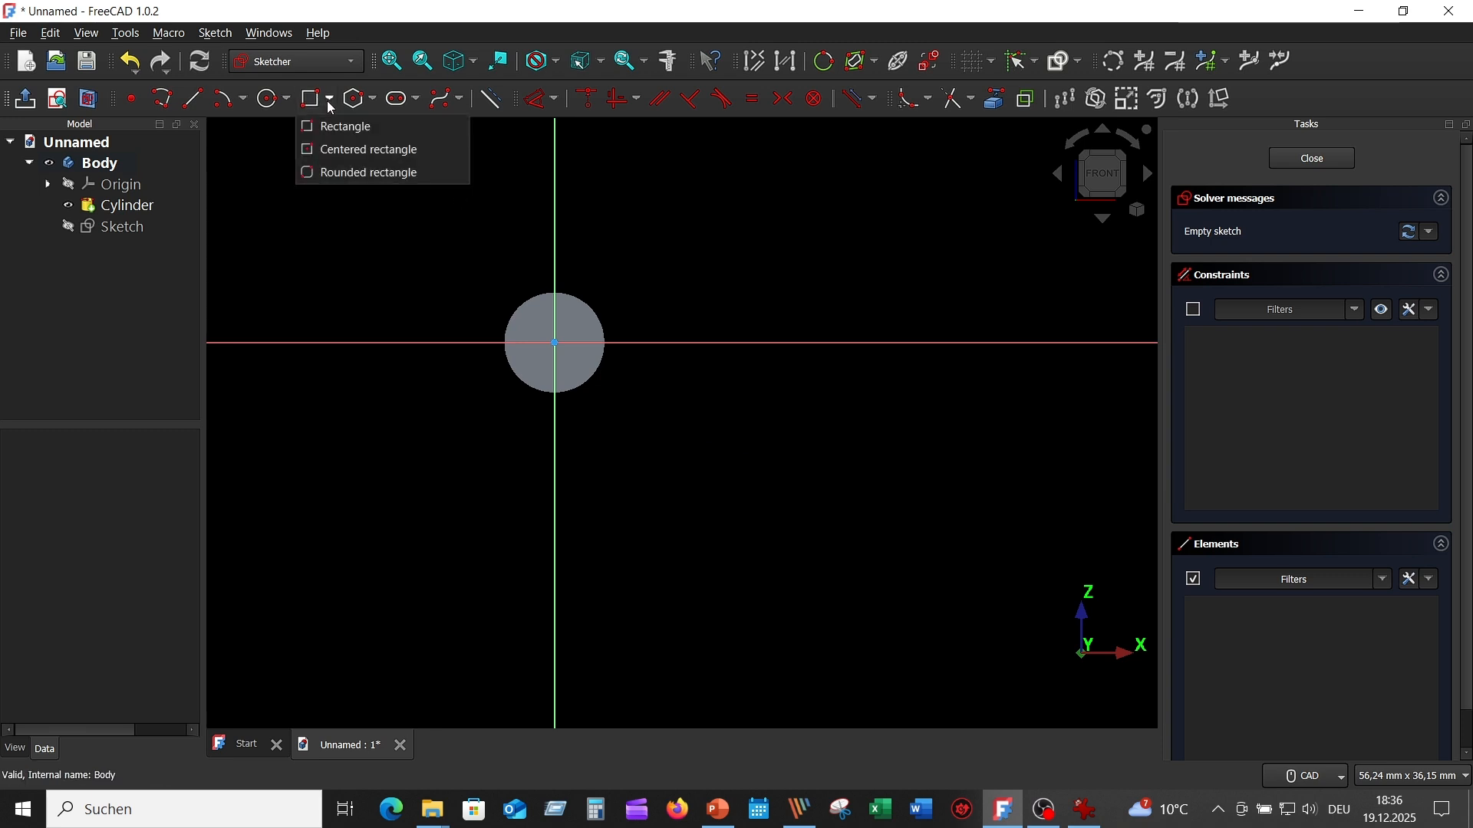
pyautogui.click(365, 151)
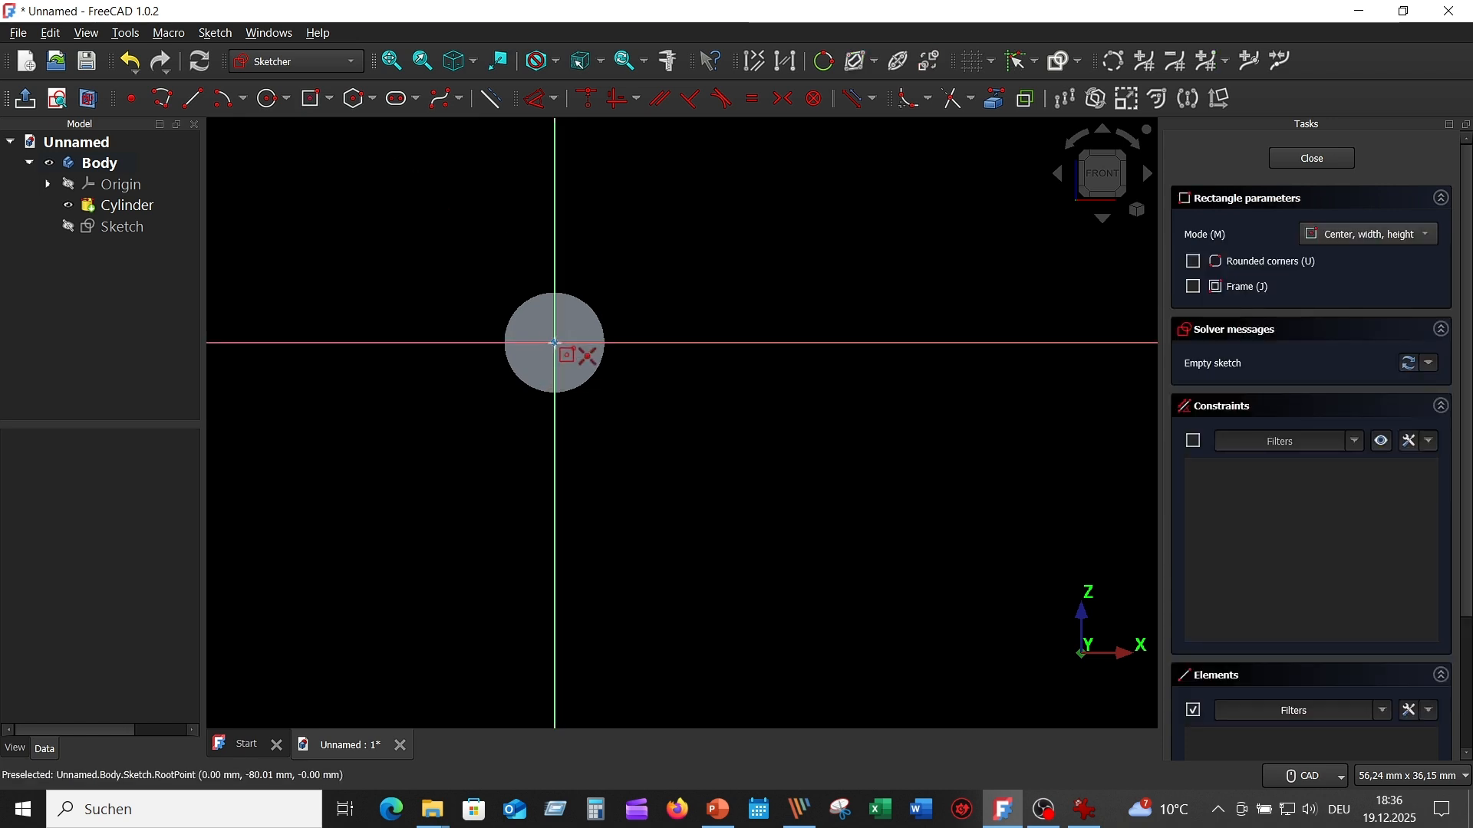
pyautogui.click(555, 342)
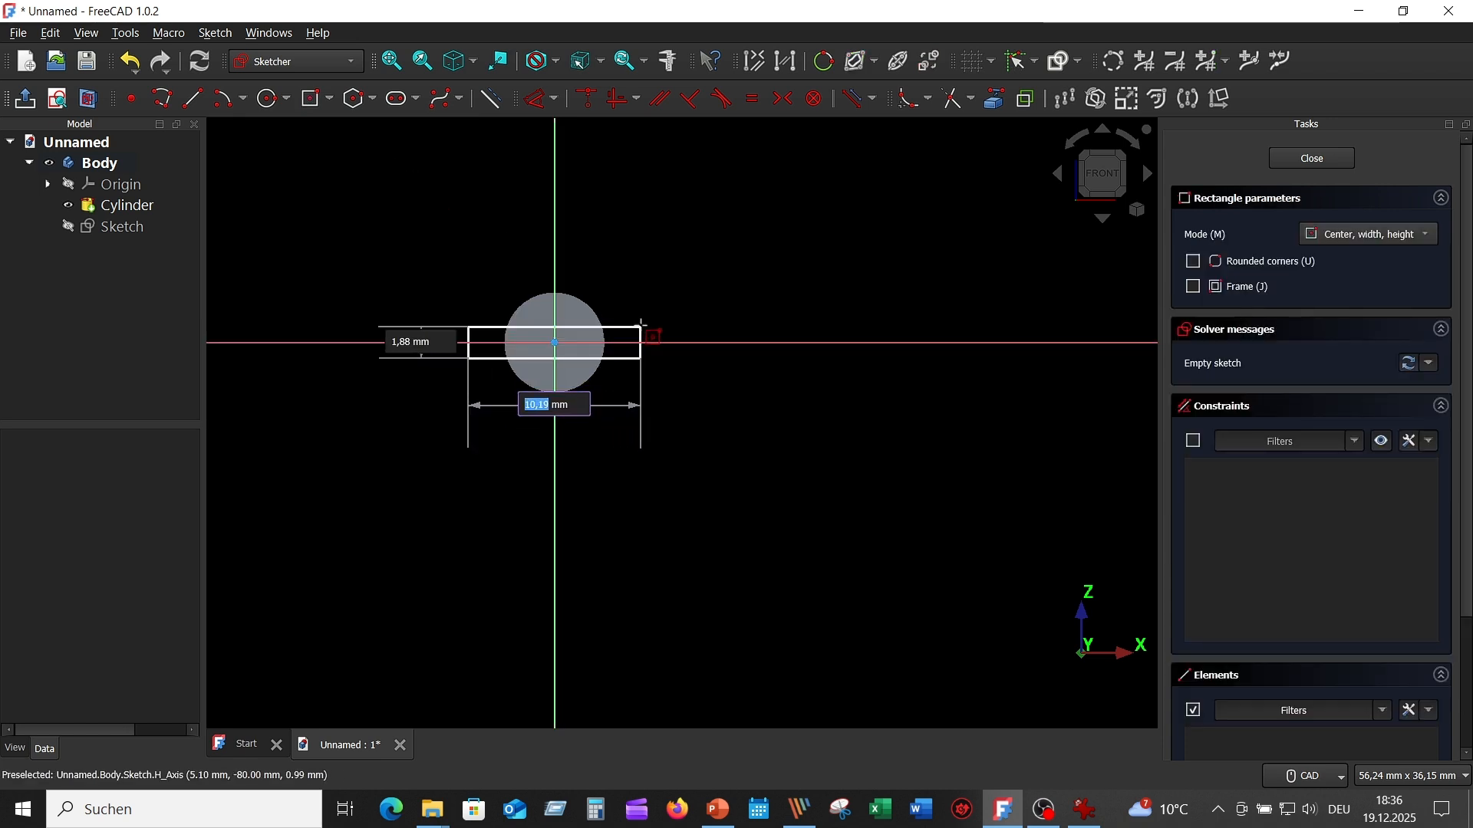
pyautogui.write('1')
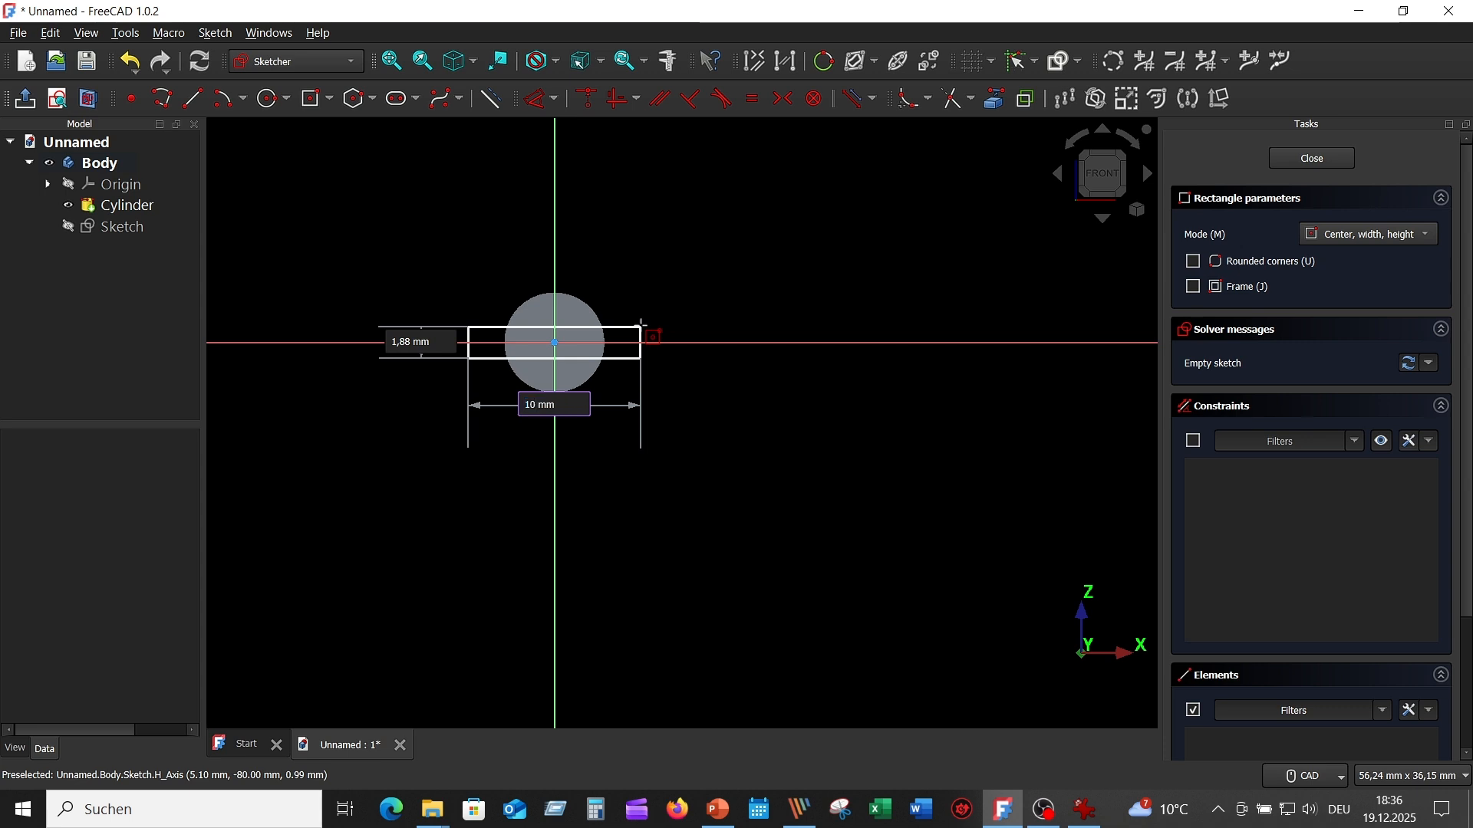
pyautogui.press('Tab')
pyautogui.write('1')
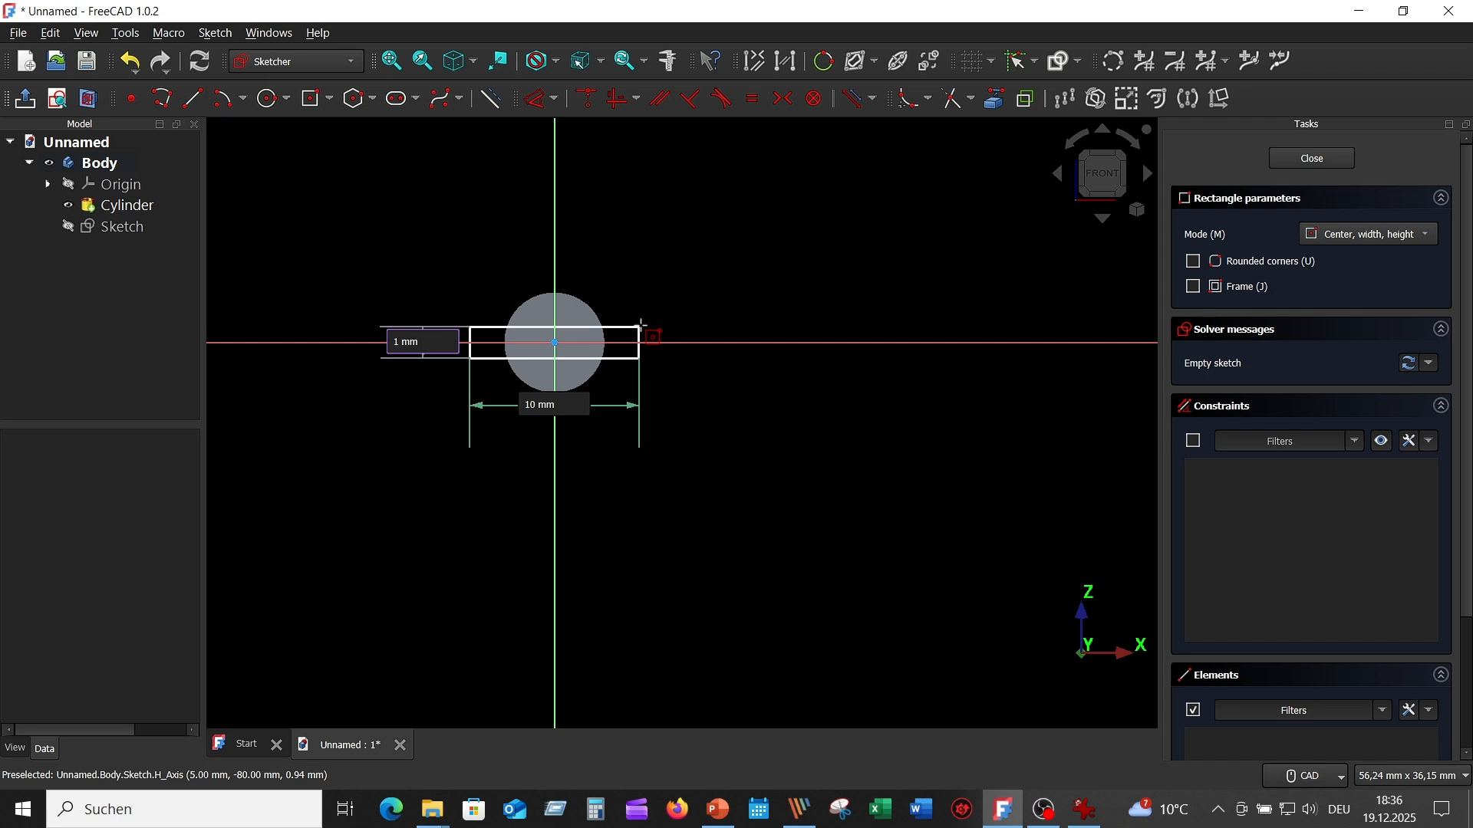
pyautogui.press('Return')
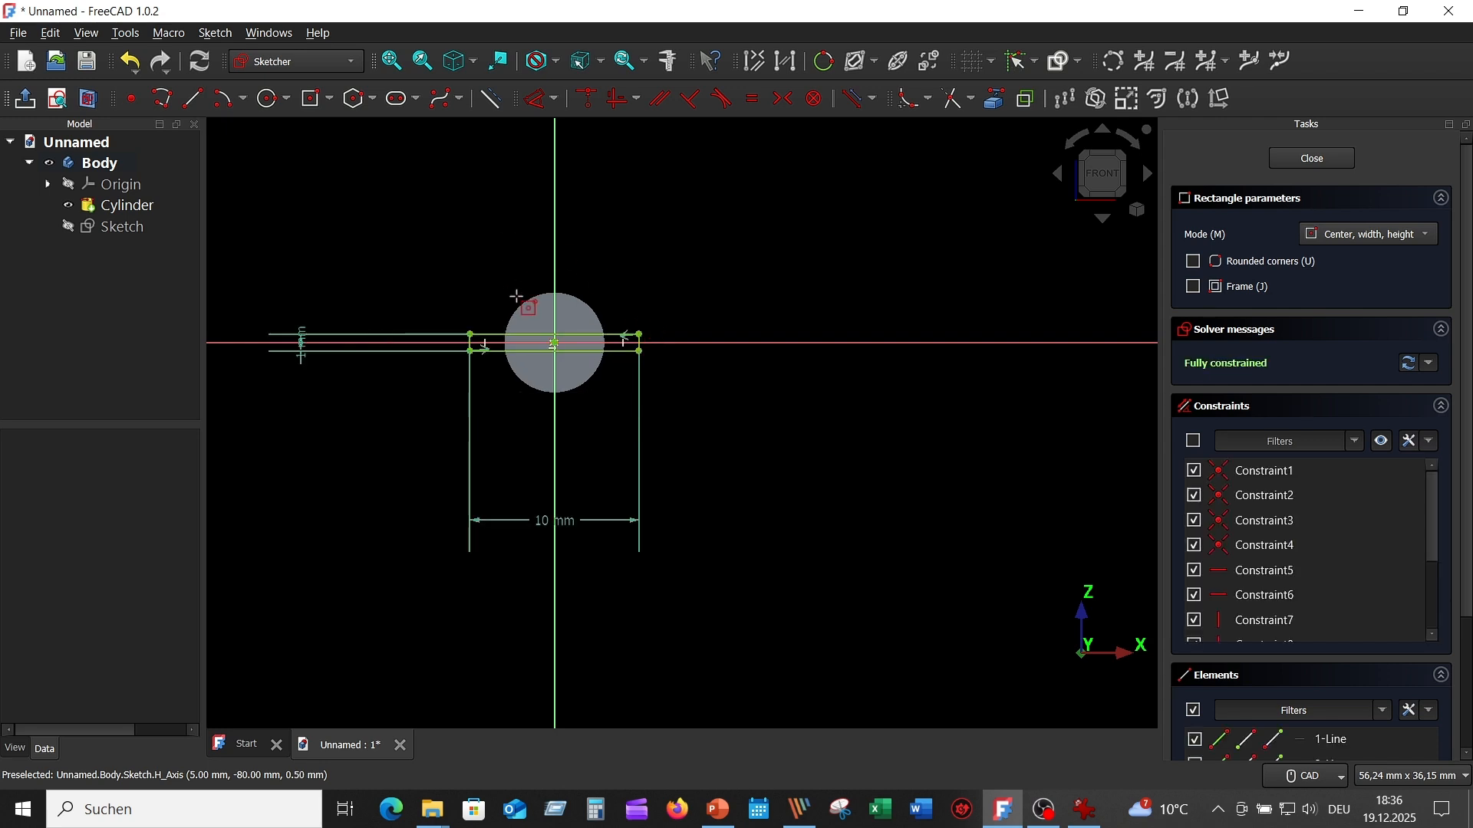
pyautogui.rightClick(744, 539)
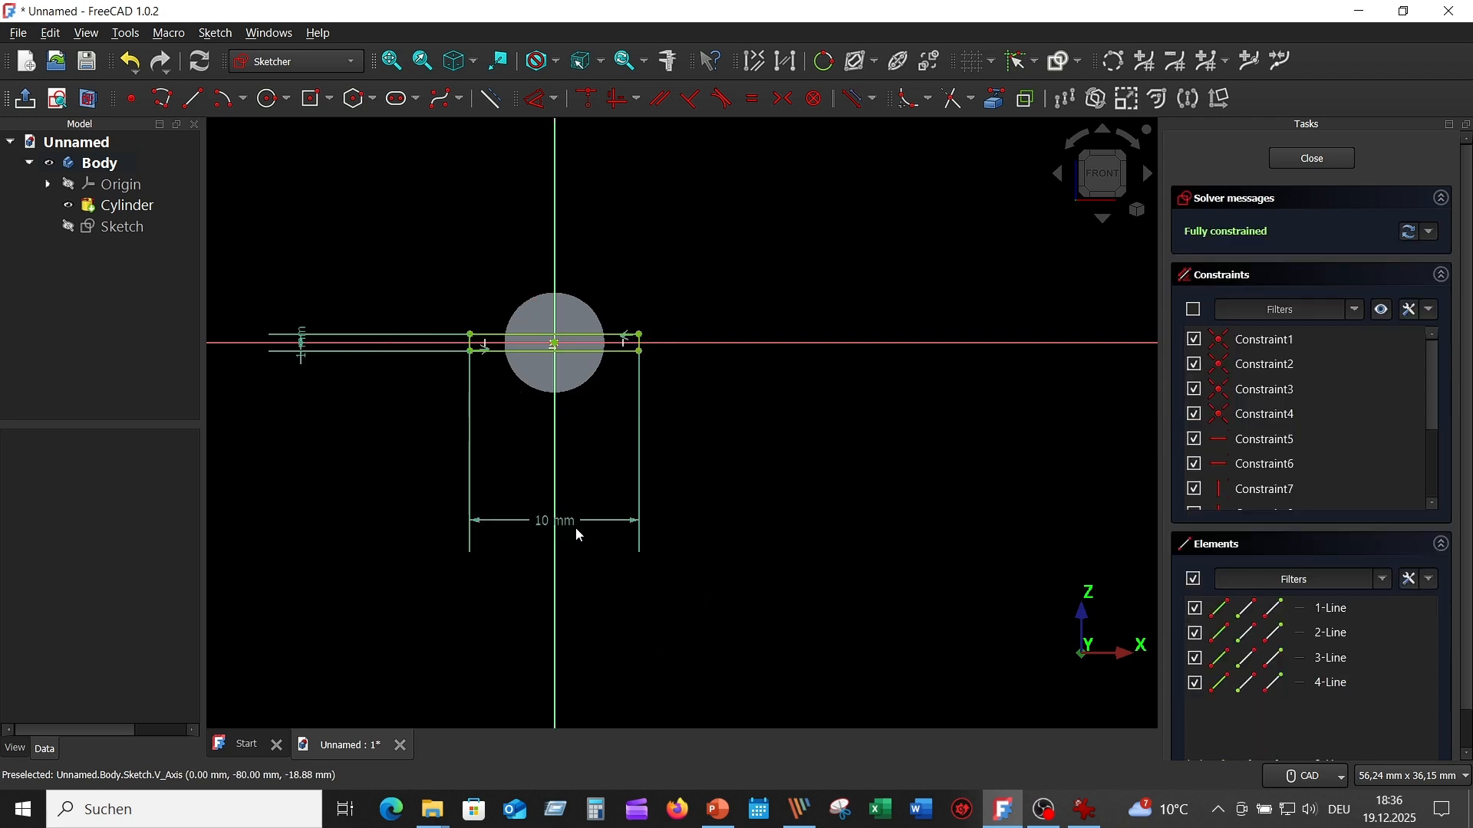
# - Reposition the 10 mm and 1 mm dimensions closer to the rectangle and close the sketch
pyautogui.moveTo(565, 526); pyautogui.dragTo(618, 418)
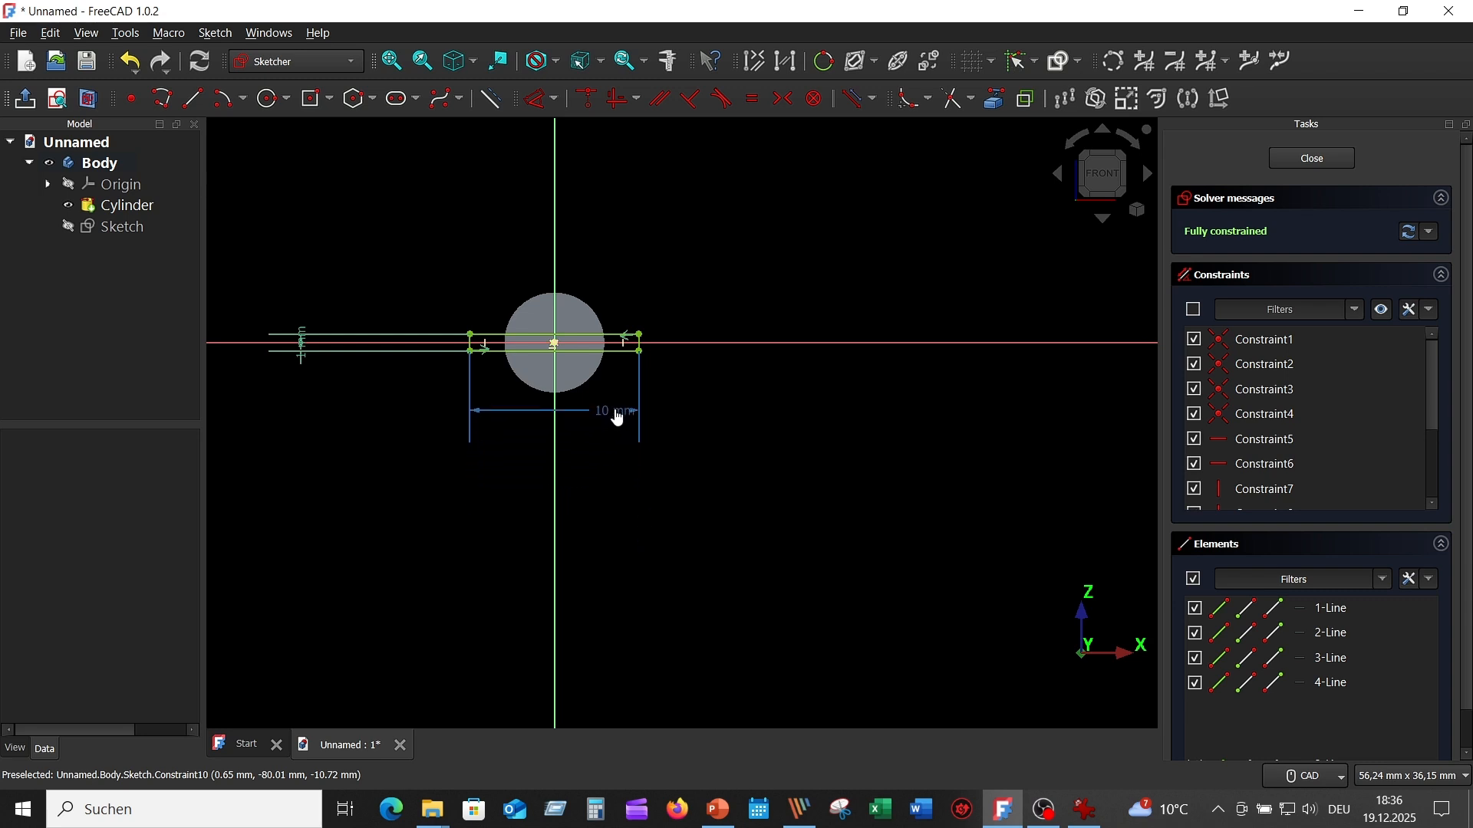
pyautogui.moveTo(302, 338); pyautogui.dragTo(441, 296)
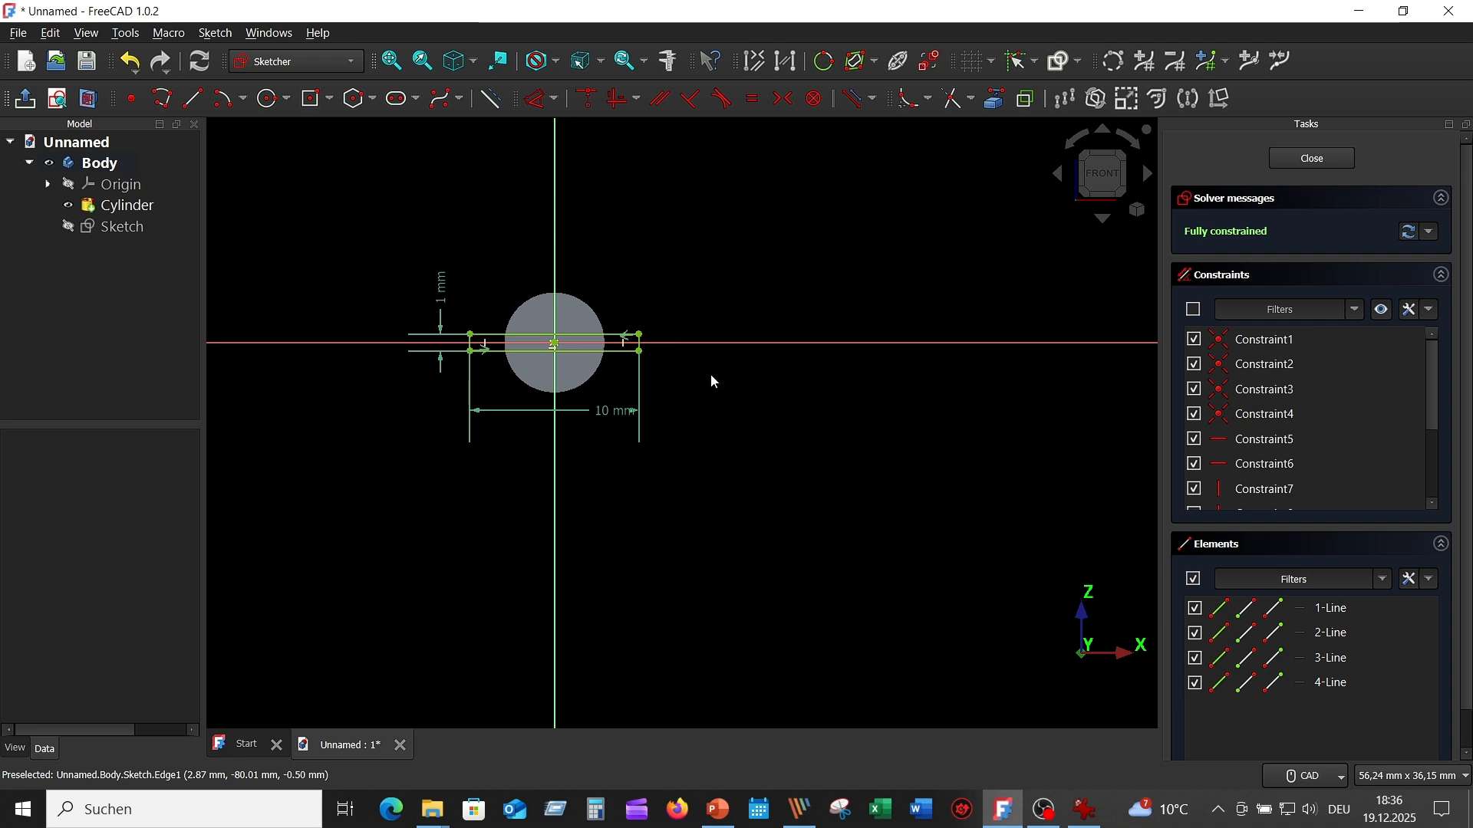
pyautogui.click(1319, 158)
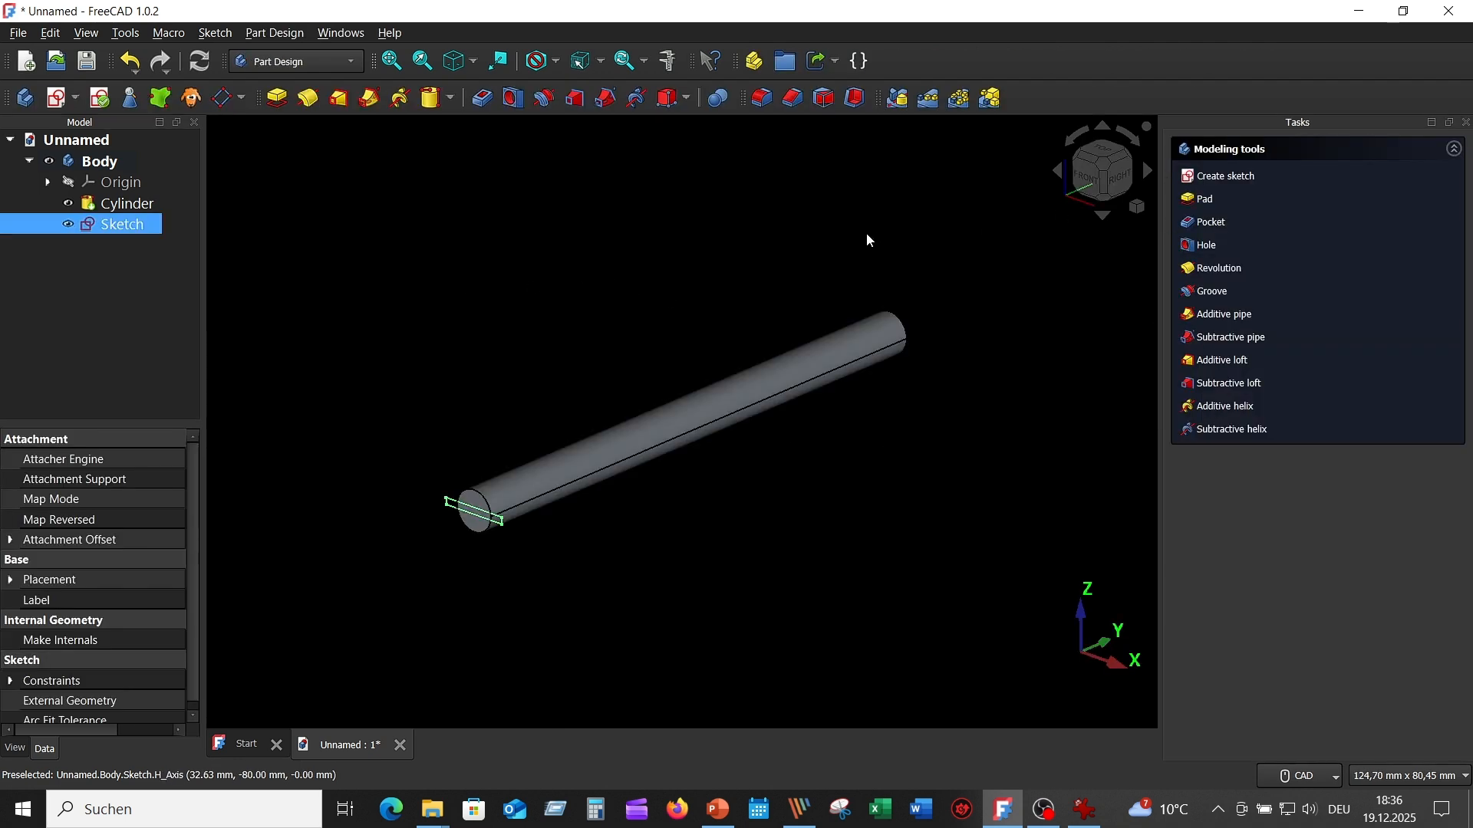
# - Check the shank length in the reference drawing and pad the rectangle sketch 18 mm in the reversed direction, along the cylinder
pyautogui.click(1085, 810)
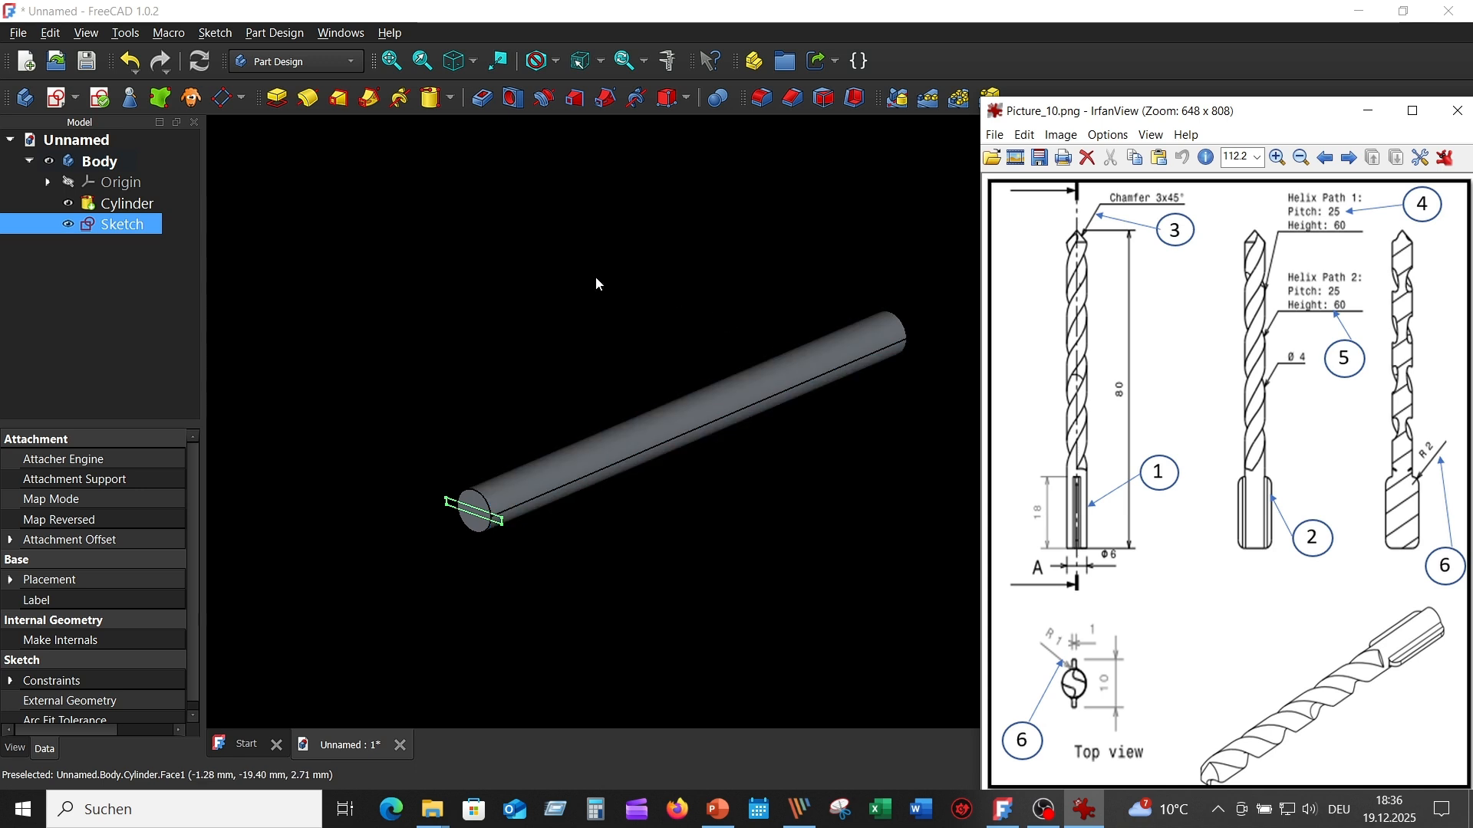
pyautogui.click(550, 284)
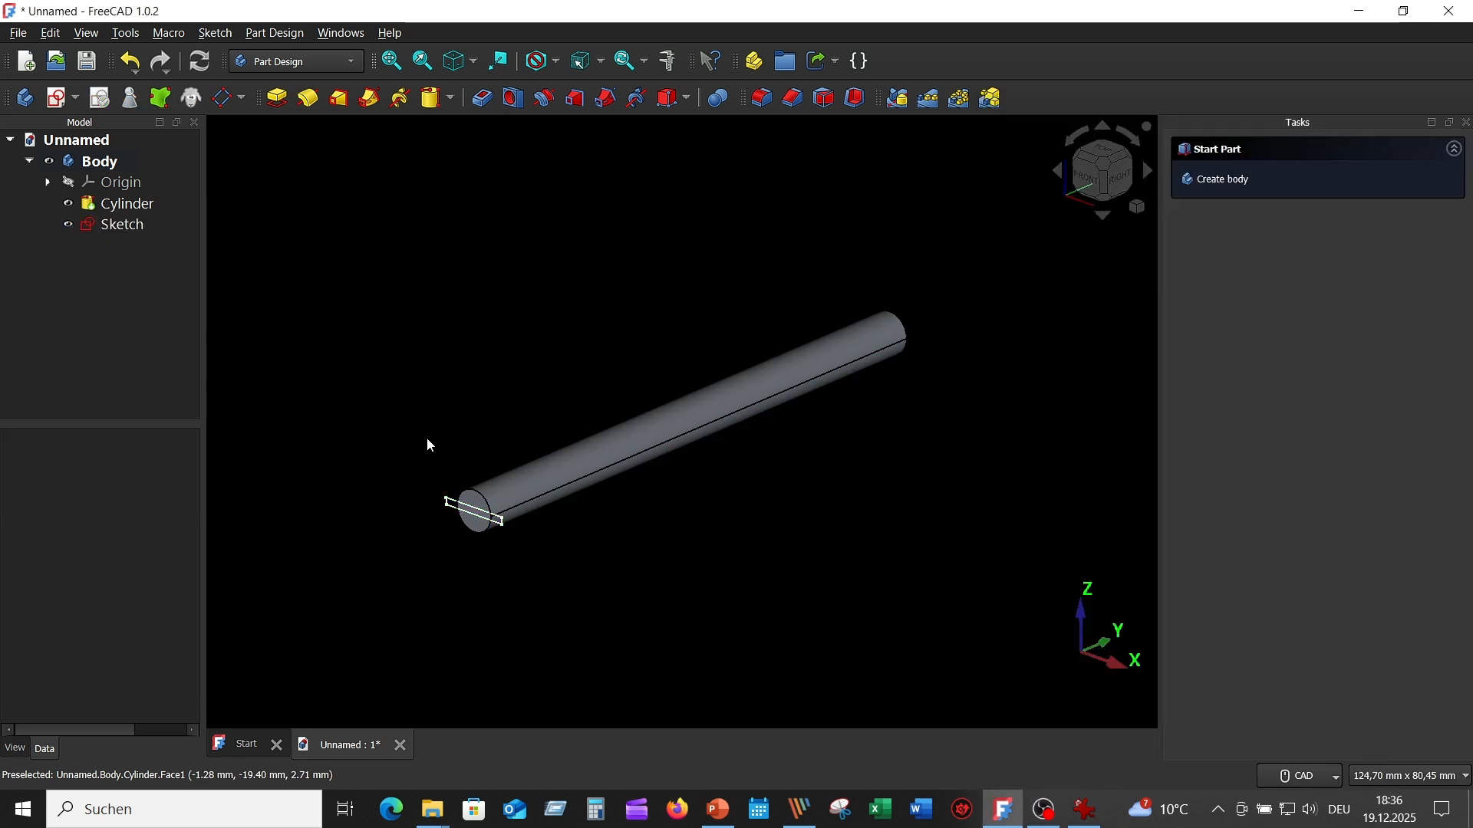
pyautogui.click(150, 225)
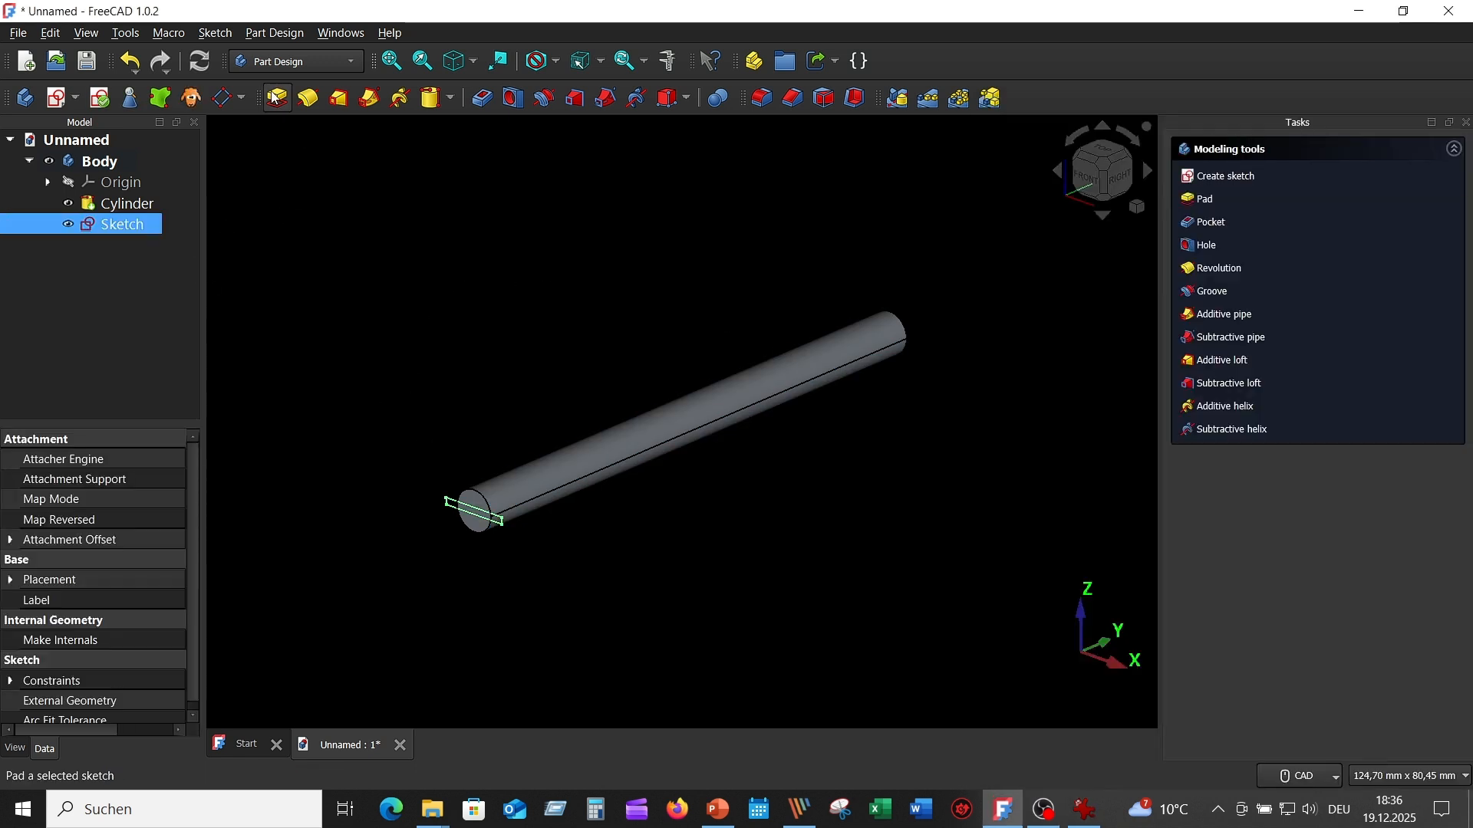
pyautogui.click(274, 96)
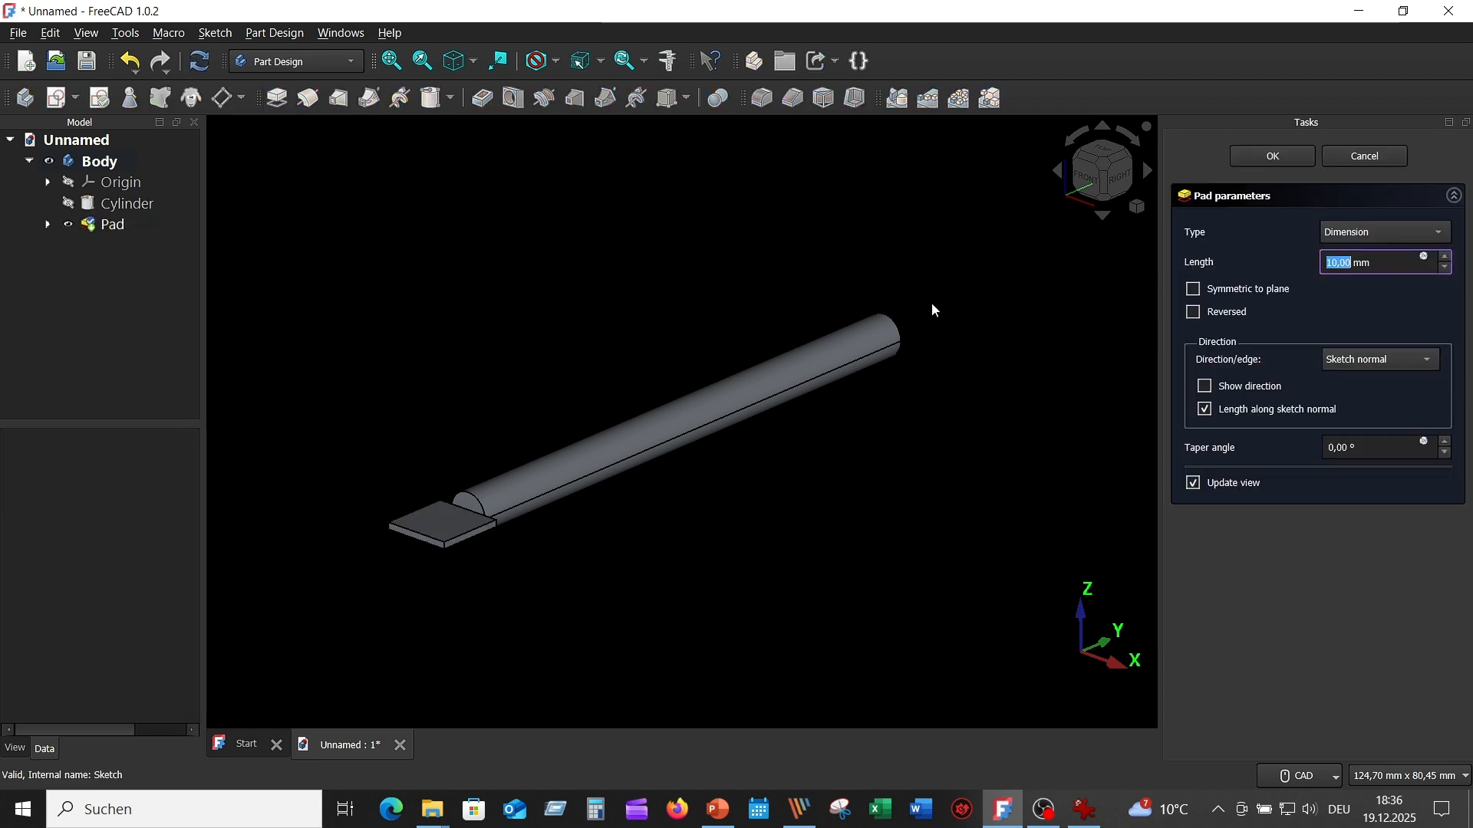
pyautogui.click(1196, 314)
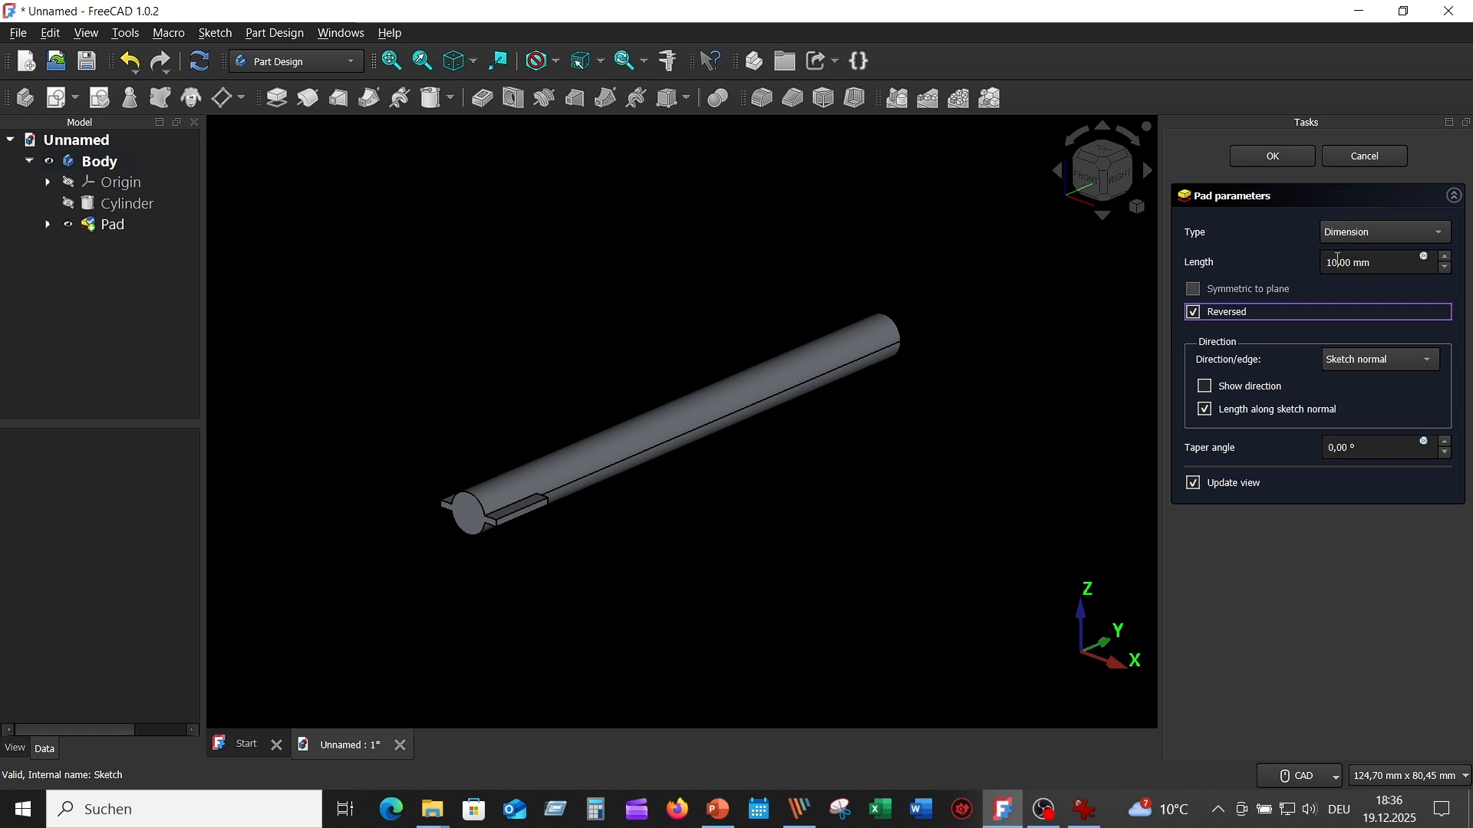
pyautogui.doubleClick(1340, 263)
pyautogui.write('1')
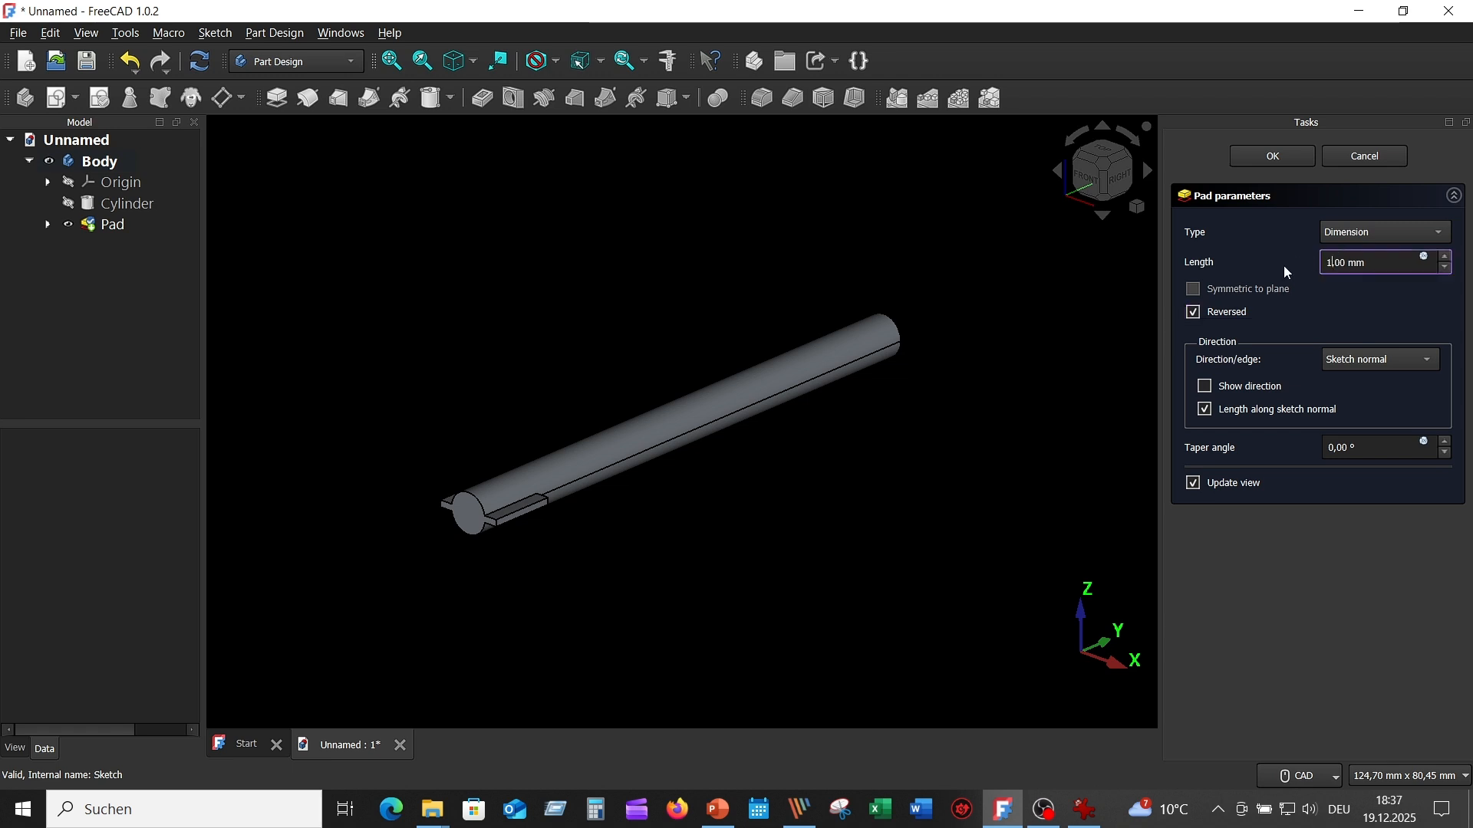
pyautogui.moveTo(1071, 223); pyautogui.dragTo(1059, 284, button='middle')
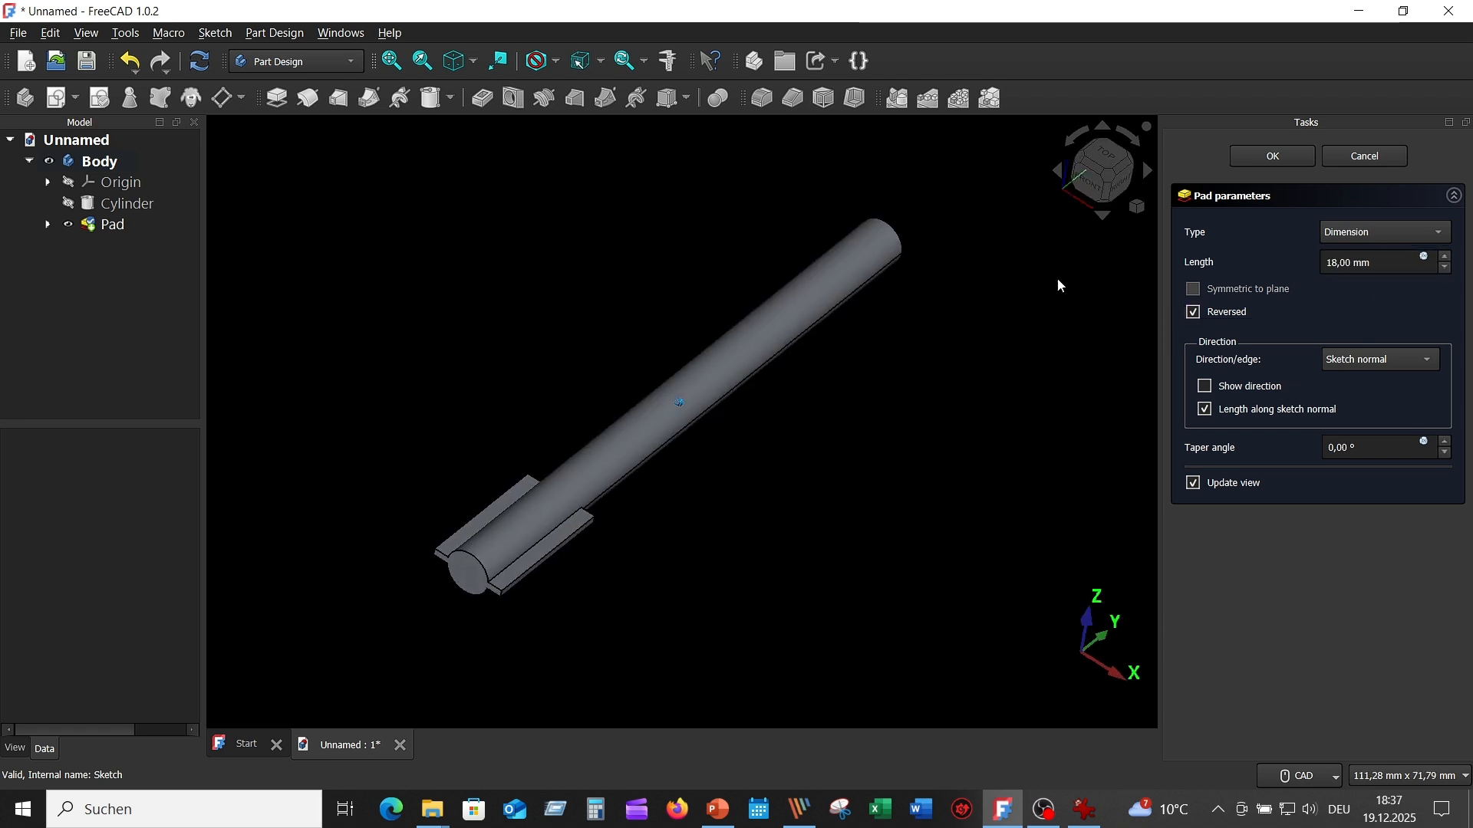
pyautogui.click(1259, 159)
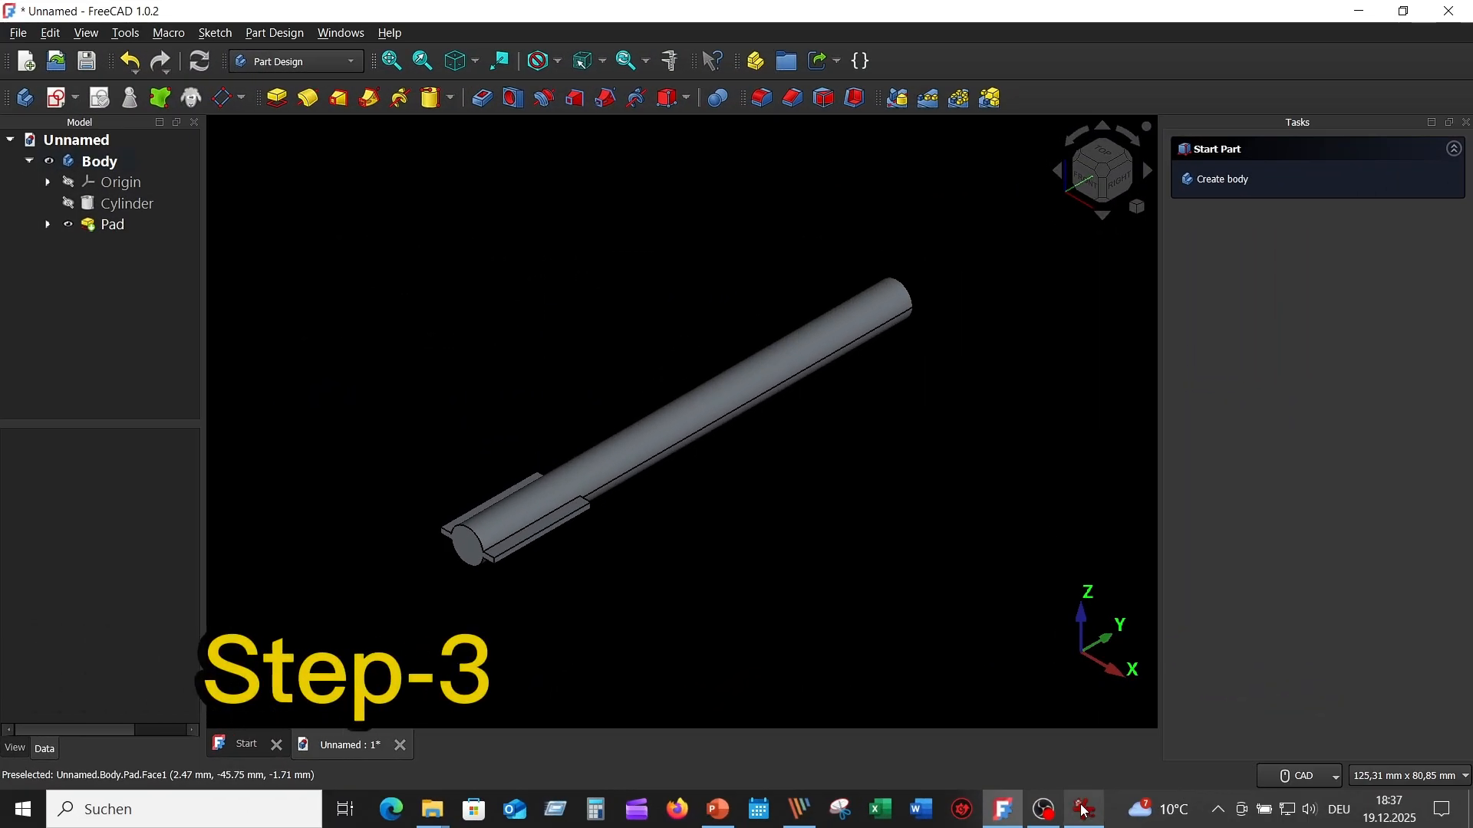
# - Check the tip chamfer in the reference drawing and chamfer the cylinder's end edge opposite the shank by distance and angle, 3 mm at 45°
pyautogui.click(1086, 809)
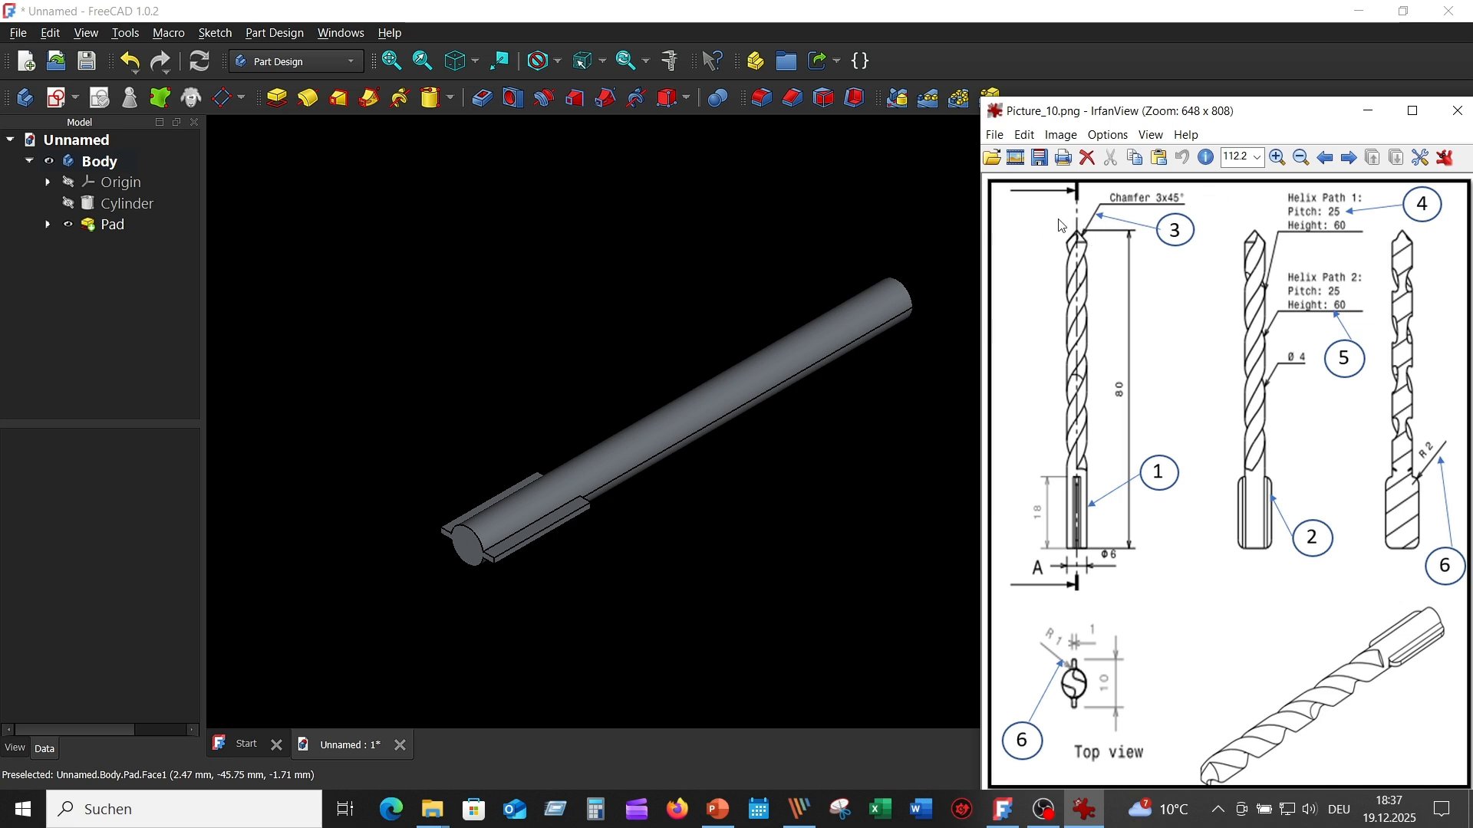
pyautogui.click(755, 232)
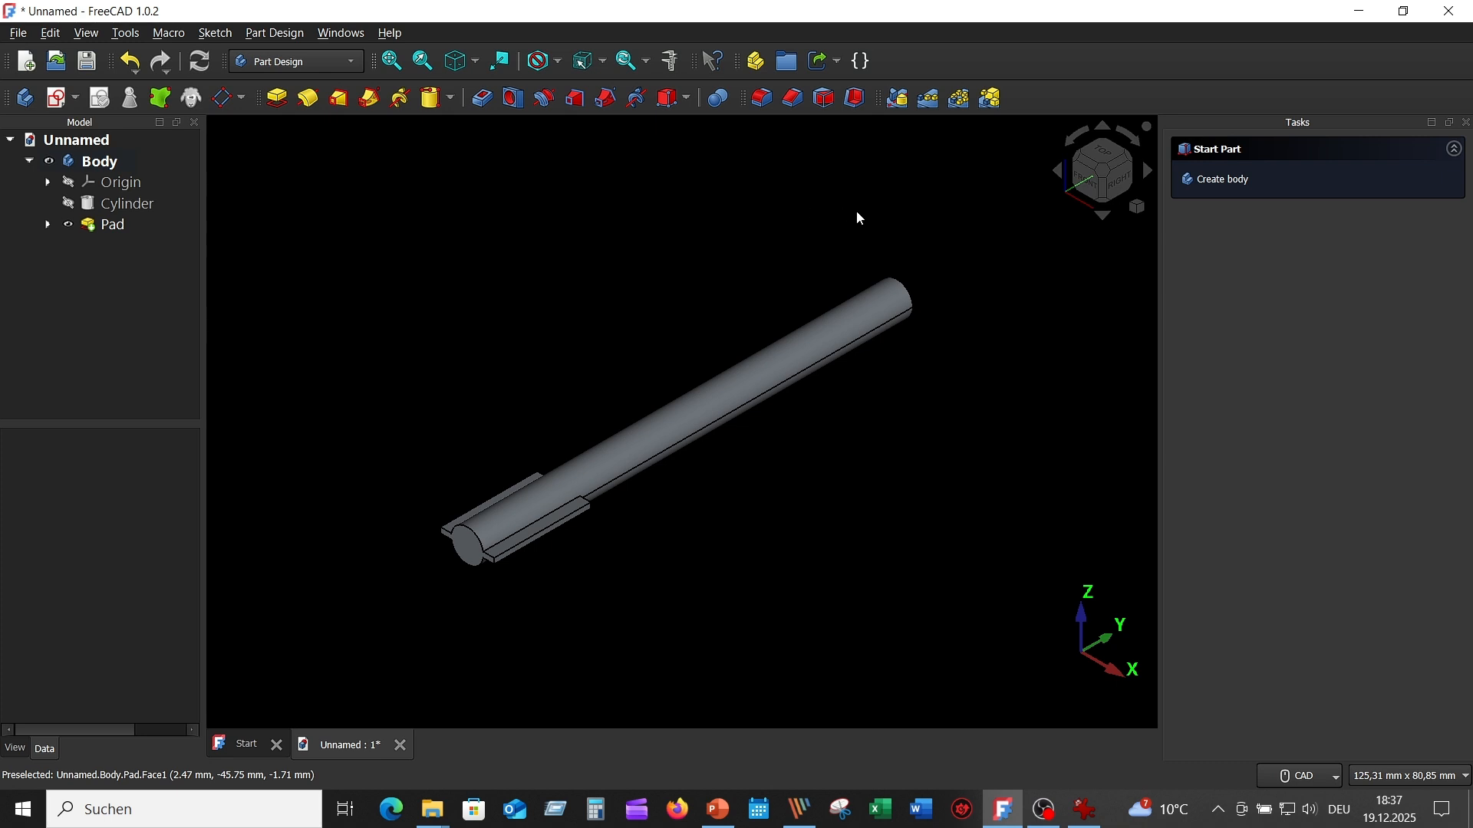
pyautogui.moveTo(865, 205); pyautogui.dragTo(840, 154, button='middle')
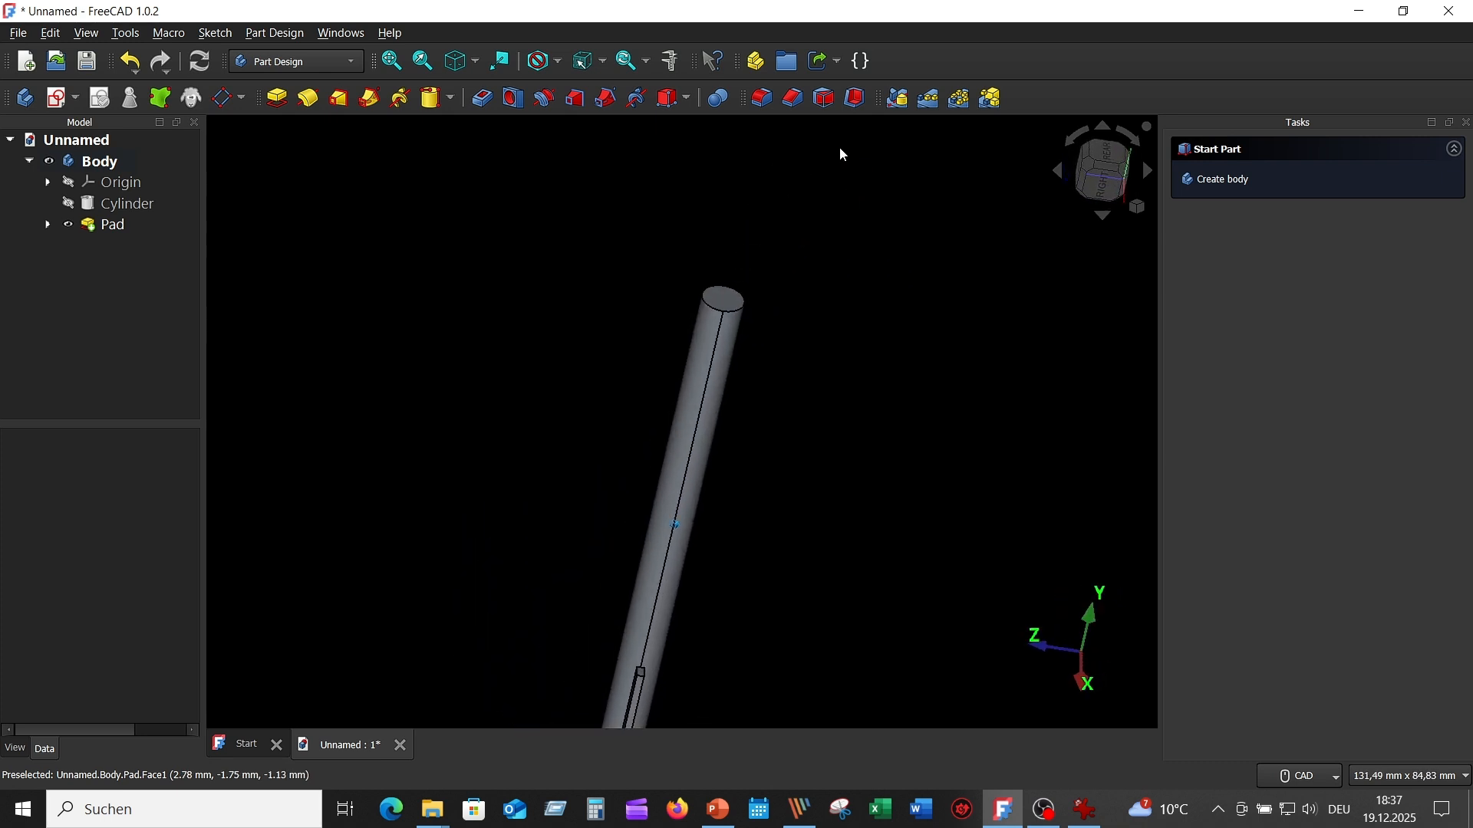
pyautogui.click(793, 98)
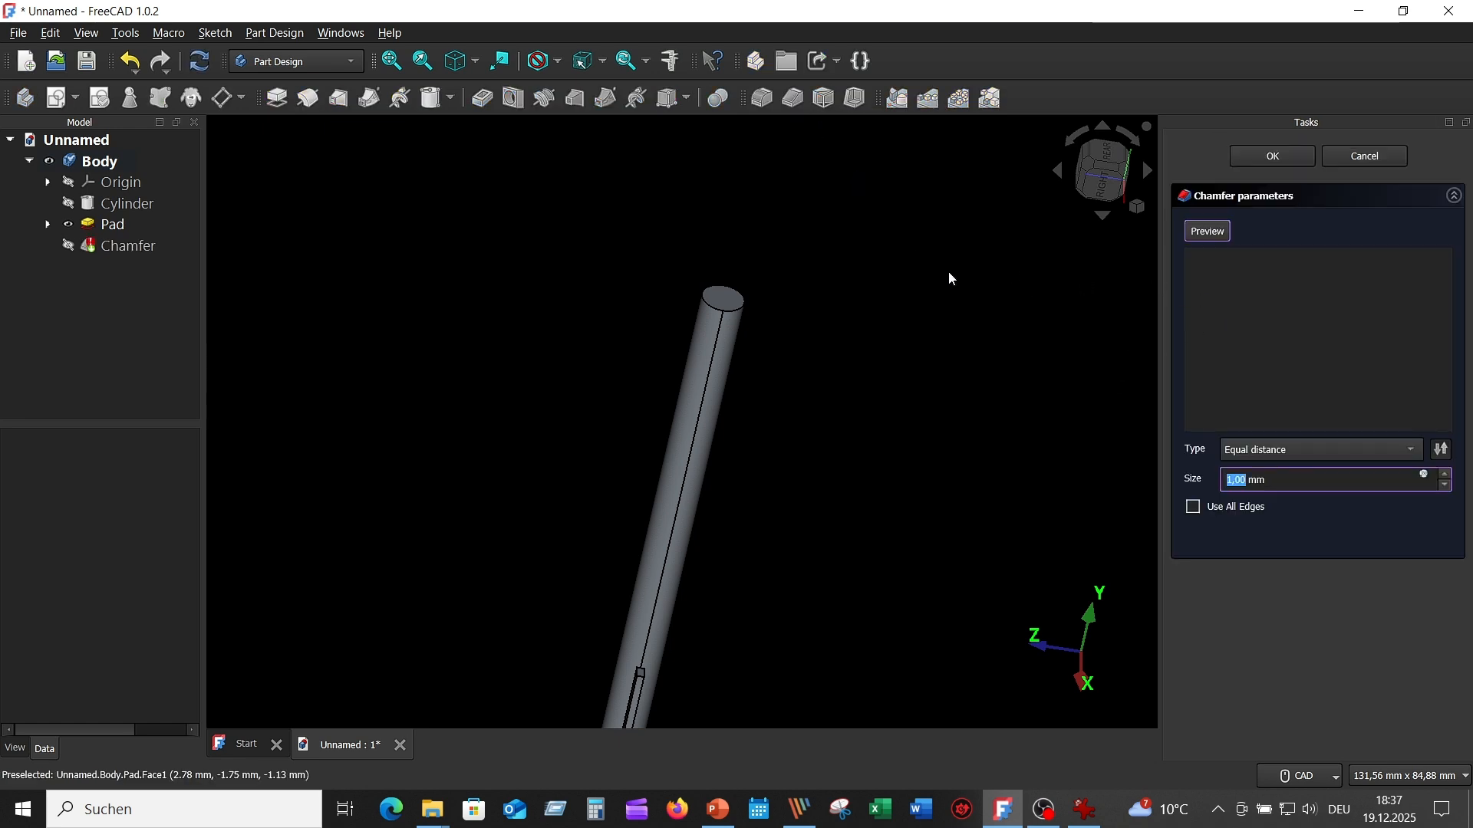
pyautogui.click(734, 310)
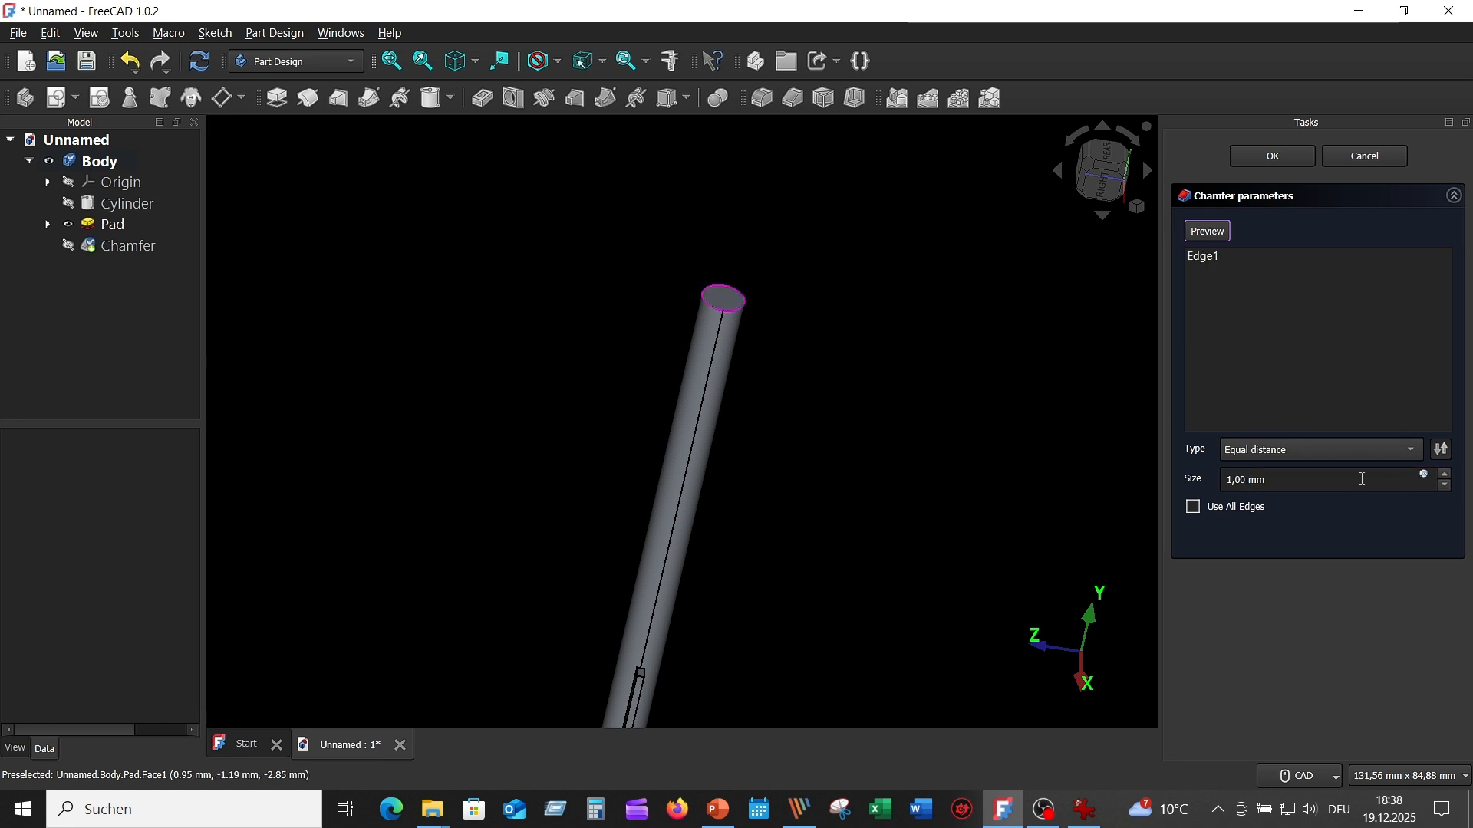
pyautogui.click(1412, 449)
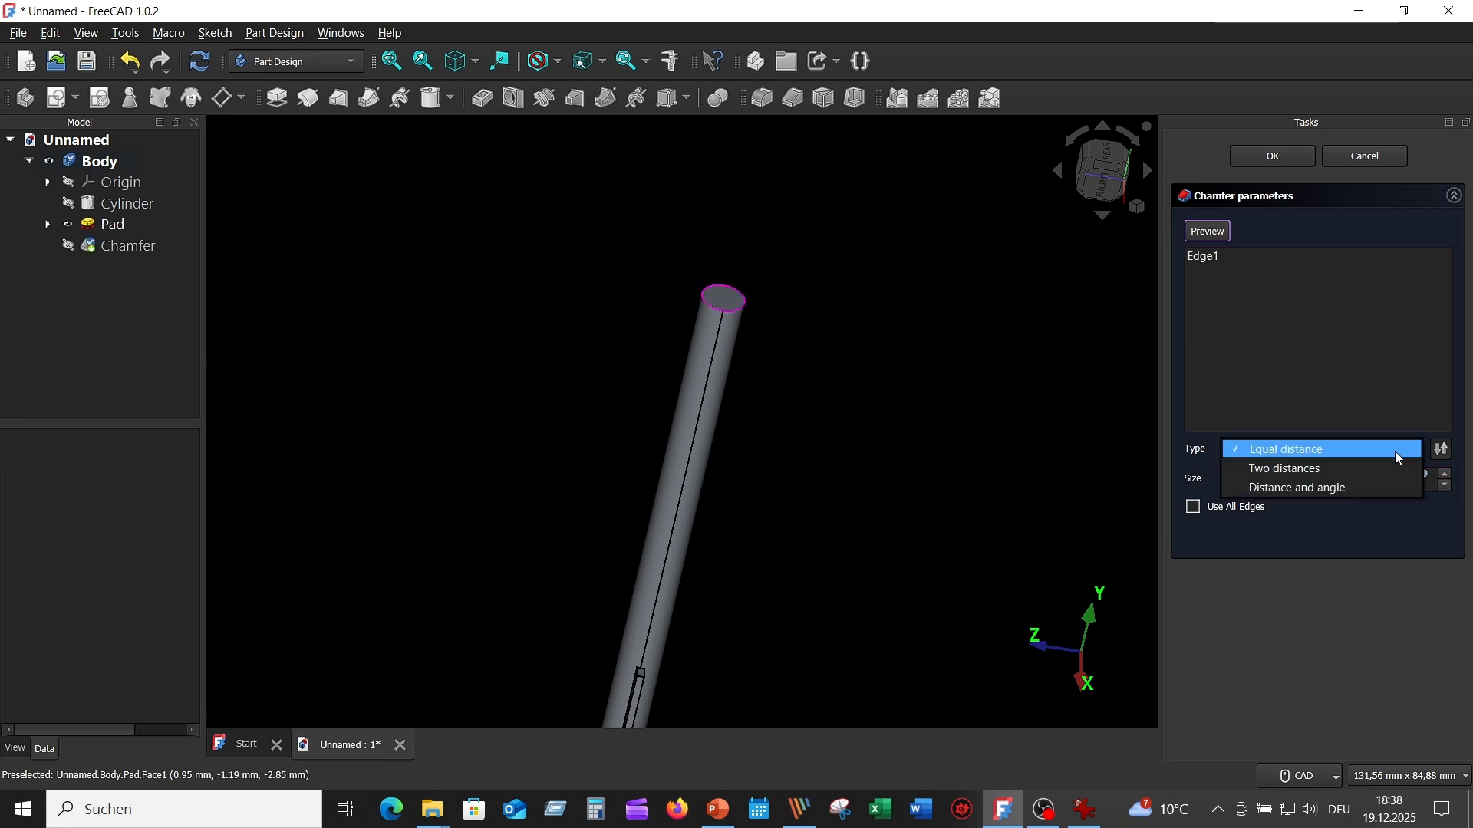
pyautogui.click(1354, 486)
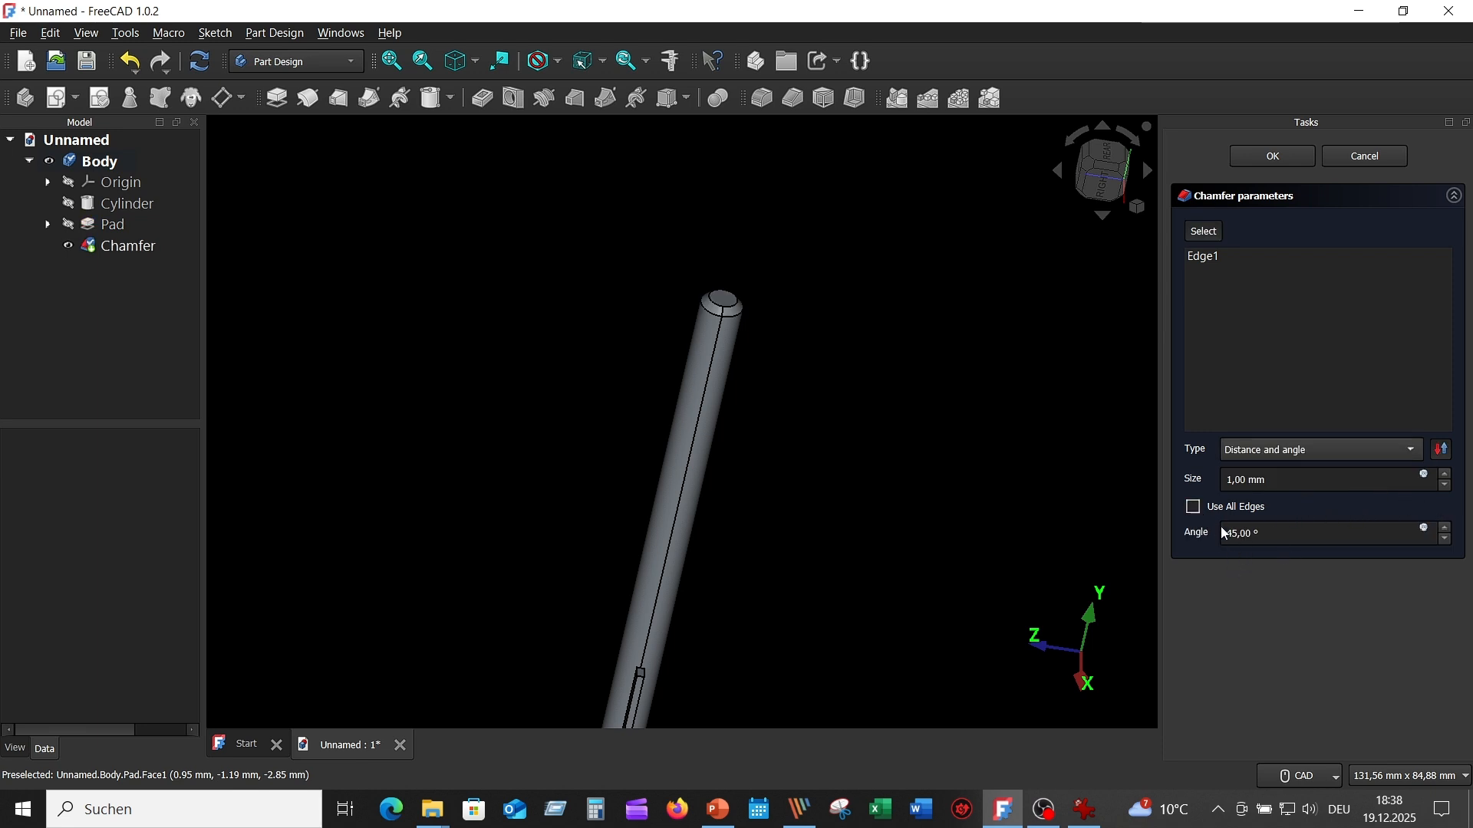
pyautogui.click(1446, 474)
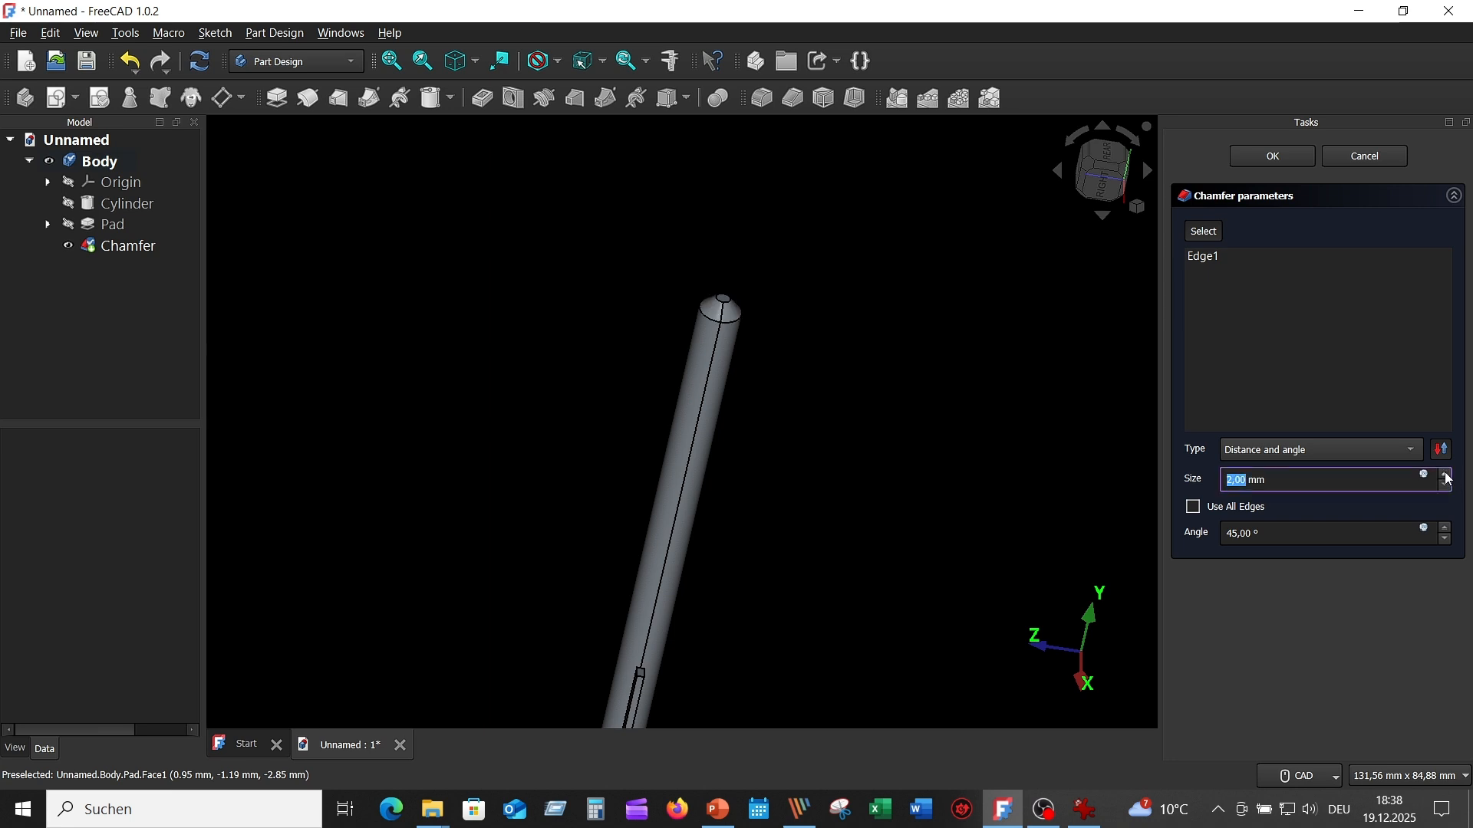
pyautogui.click(1446, 474)
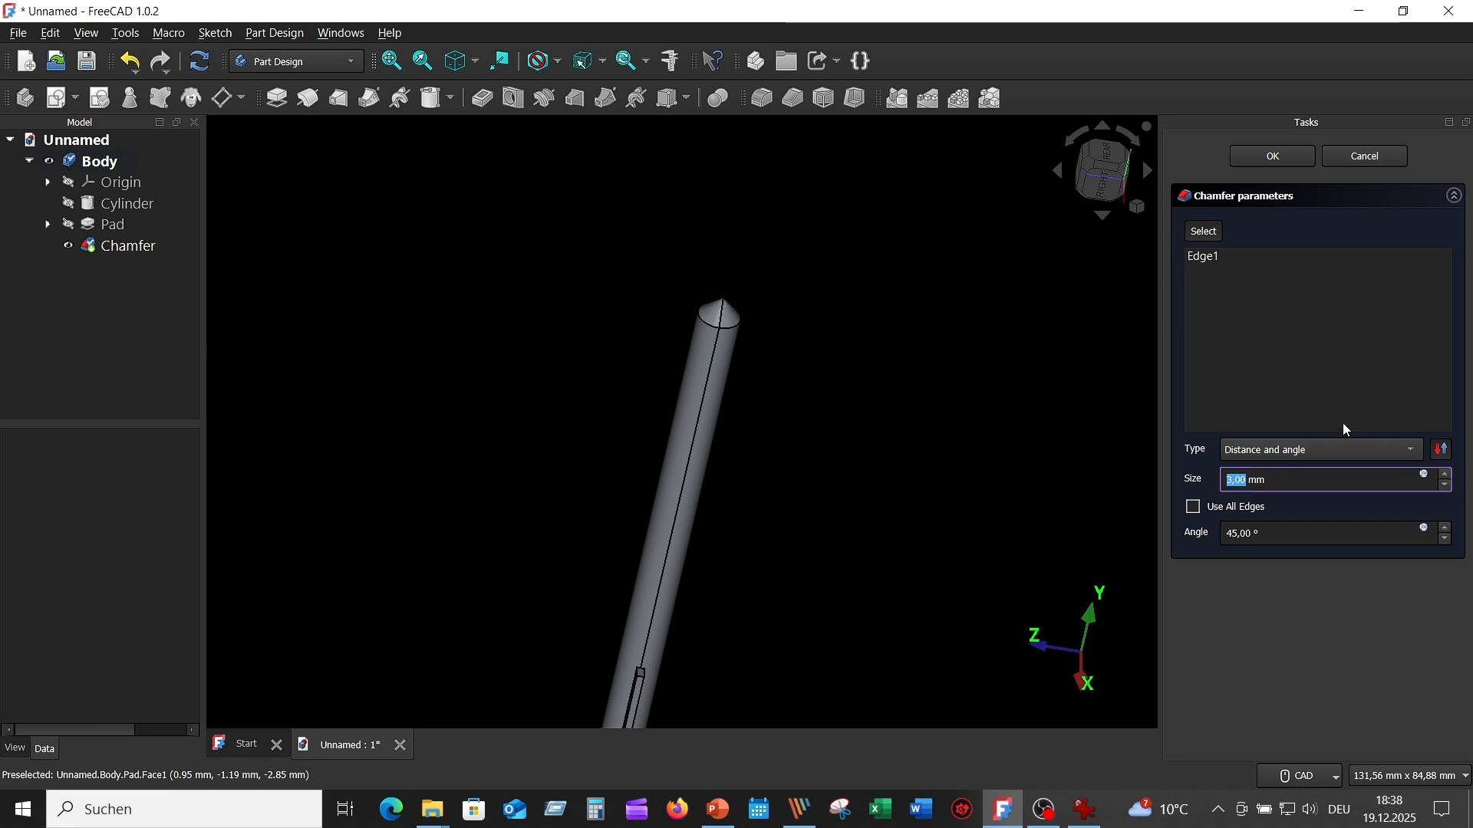
pyautogui.click(1271, 158)
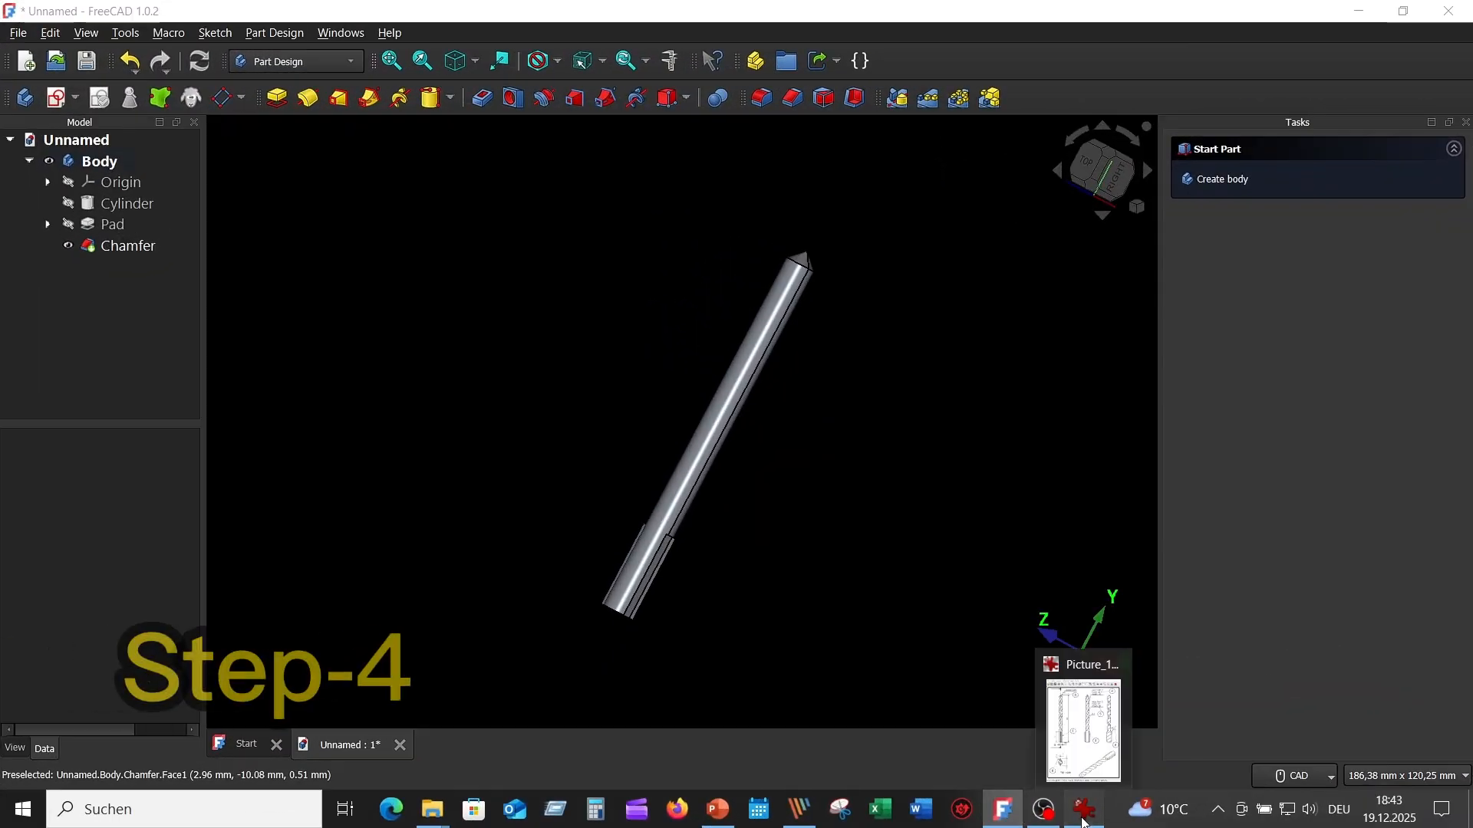
# - Consult the reference drawing and create a datum plane attached to the flat end face of the shank in Plane face mode
pyautogui.click(1081, 812)
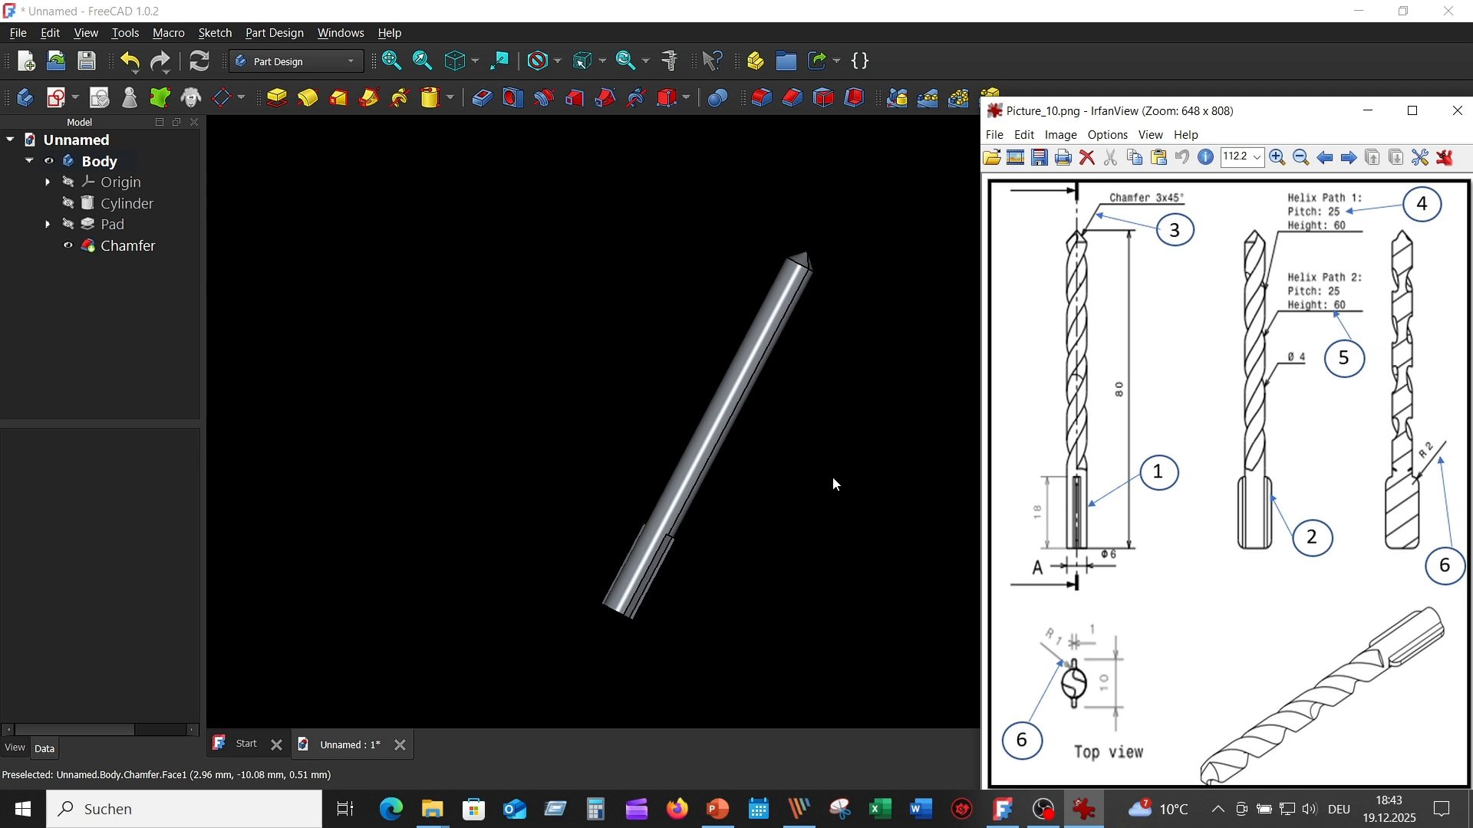
pyautogui.click(840, 451)
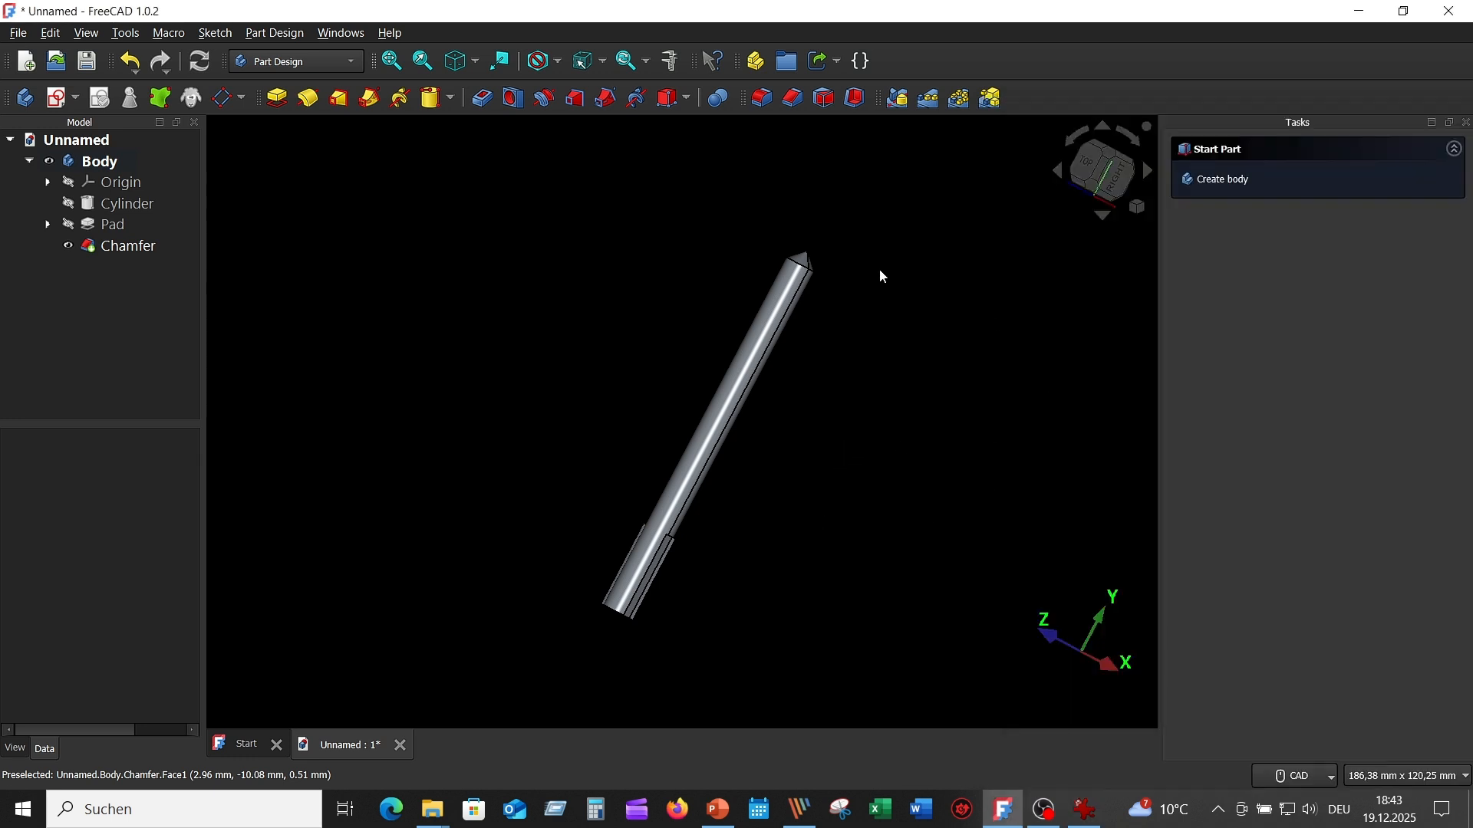
pyautogui.click(226, 98)
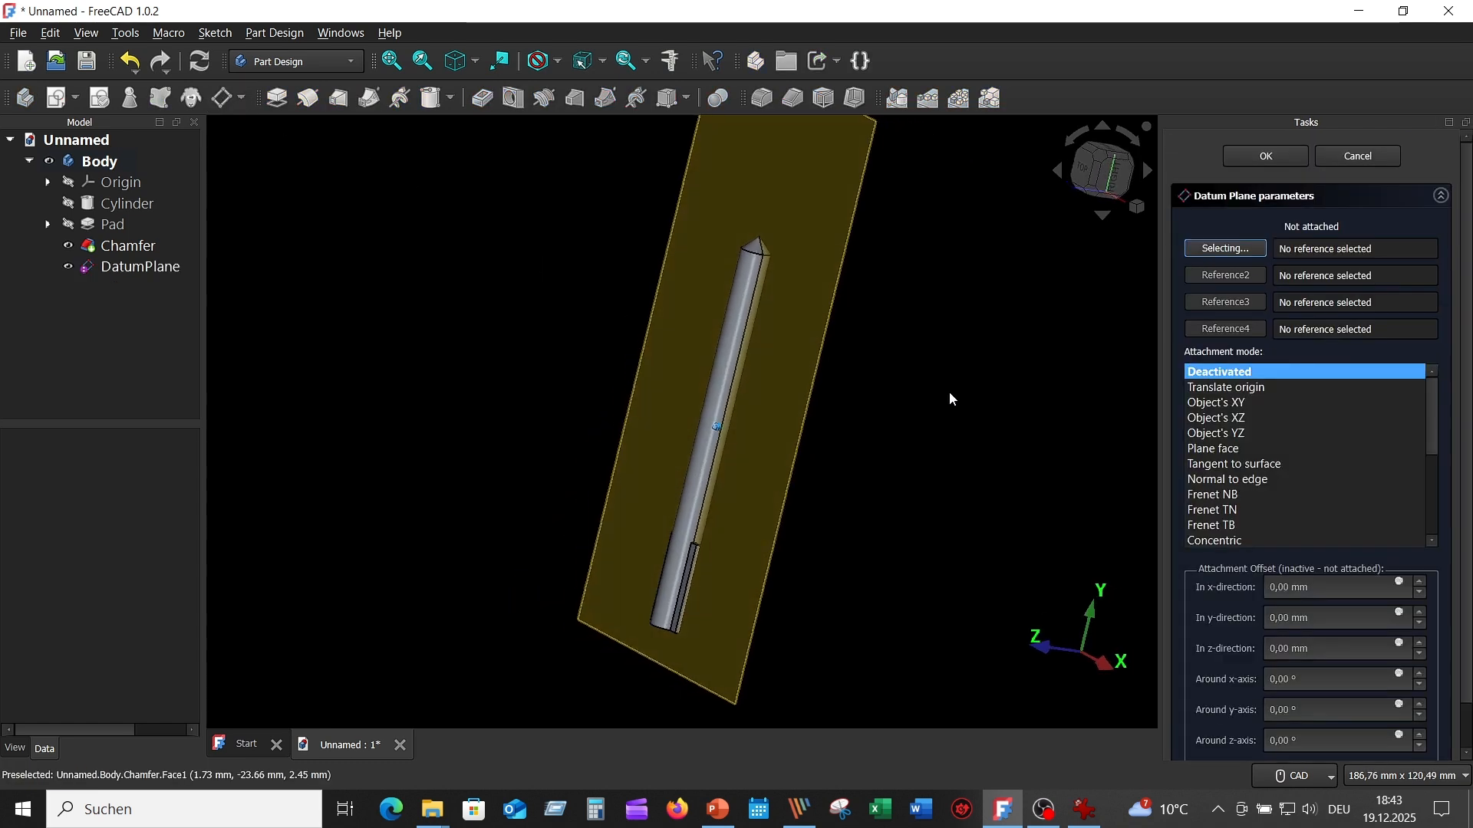
pyautogui.moveTo(950, 392); pyautogui.dragTo(804, 472, button='middle')
pyautogui.scroll(4, 803, 472)
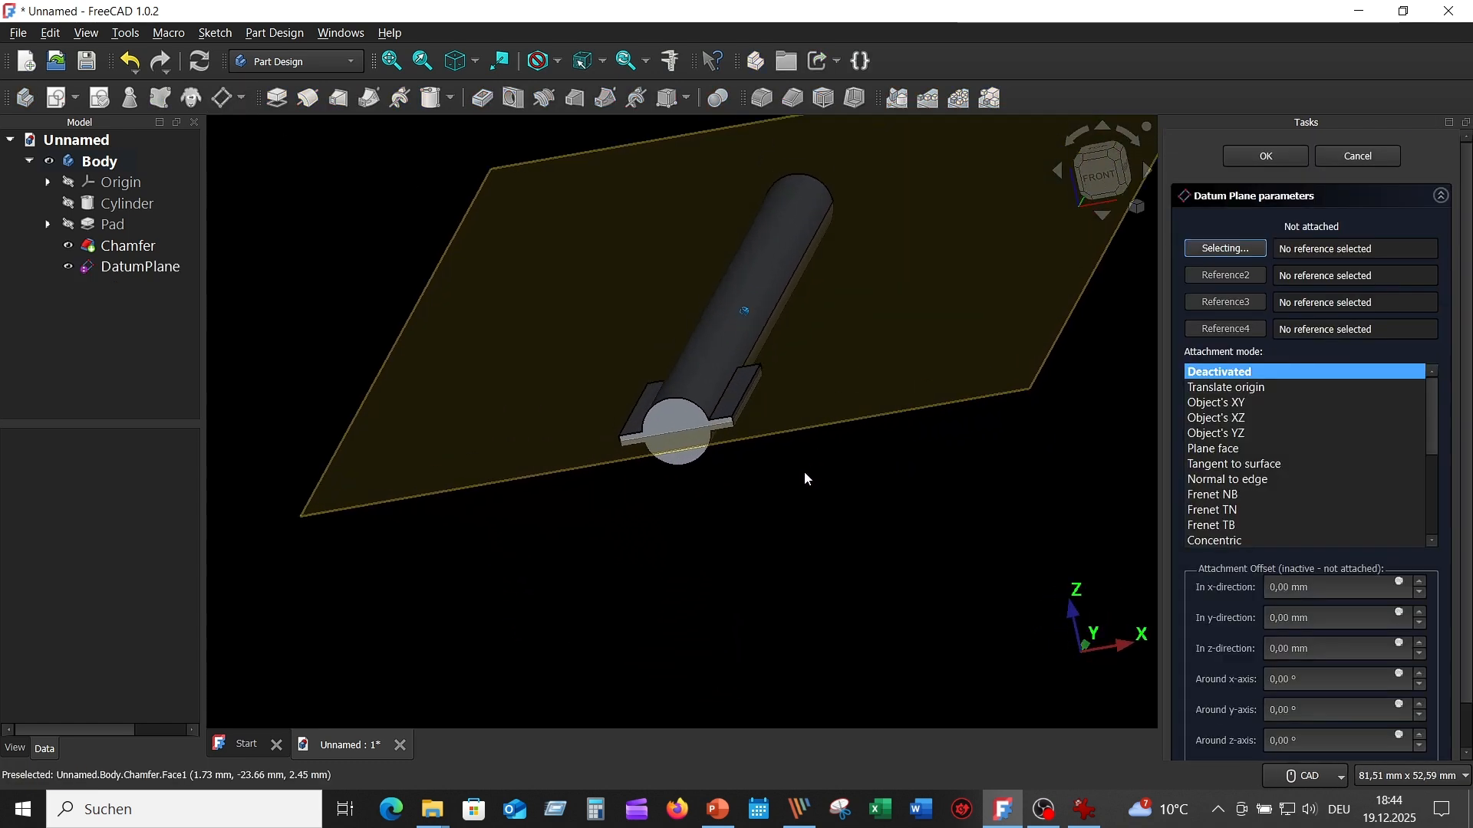
pyautogui.scroll(1, 633, 431)
pyautogui.click(693, 404)
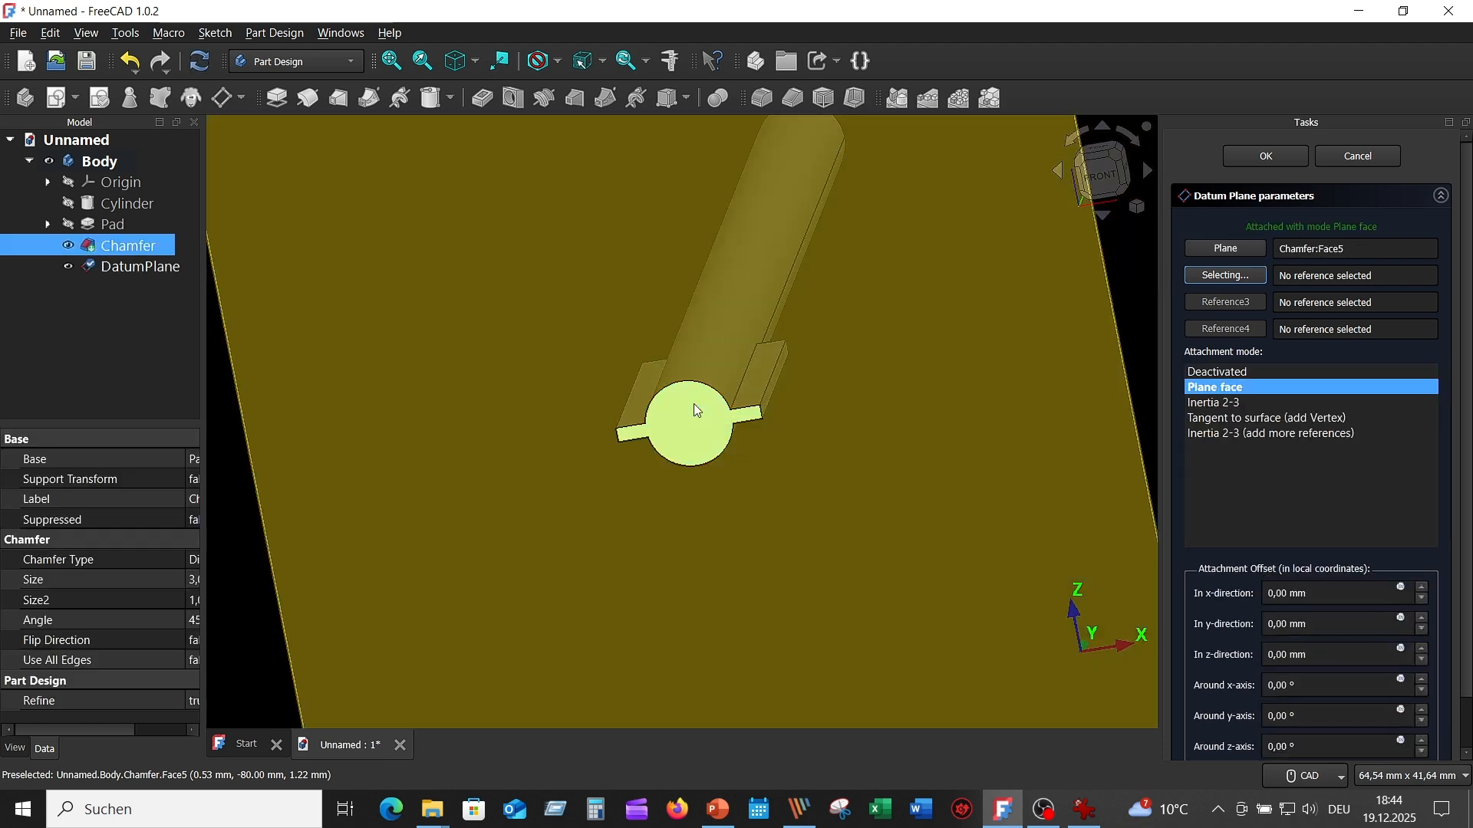
pyautogui.moveTo(694, 404); pyautogui.dragTo(801, 413, button='middle')
pyautogui.scroll(-4, 801, 412)
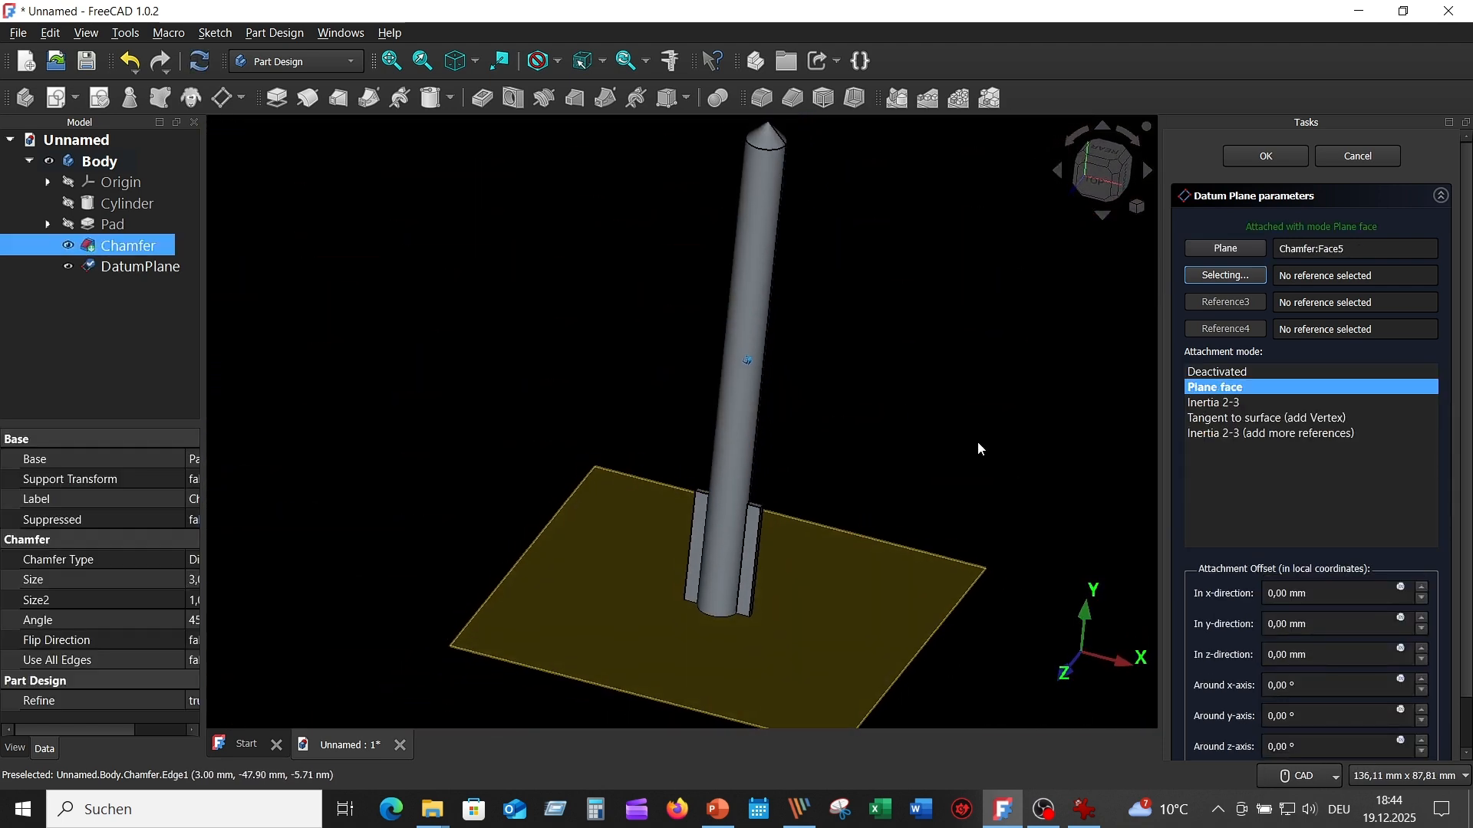
pyautogui.moveTo(977, 442); pyautogui.dragTo(978, 437, button='middle')
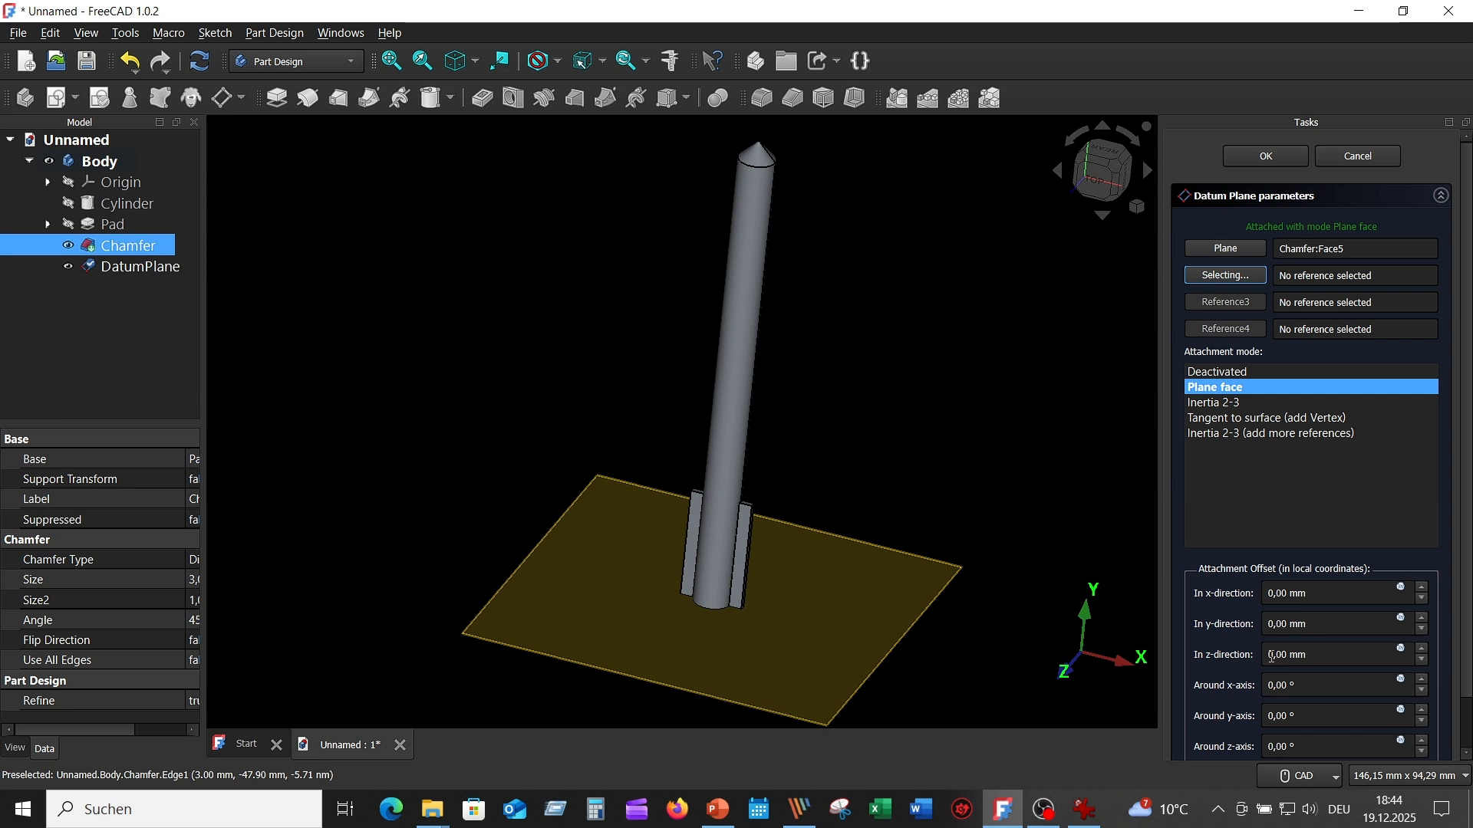
# - Offset the datum plane 80 mm in the z-direction, flip its sides so it lies at the drill tip, and confirm it
pyautogui.click(1269, 657)
pyautogui.write('8')
pyautogui.click(1351, 686)
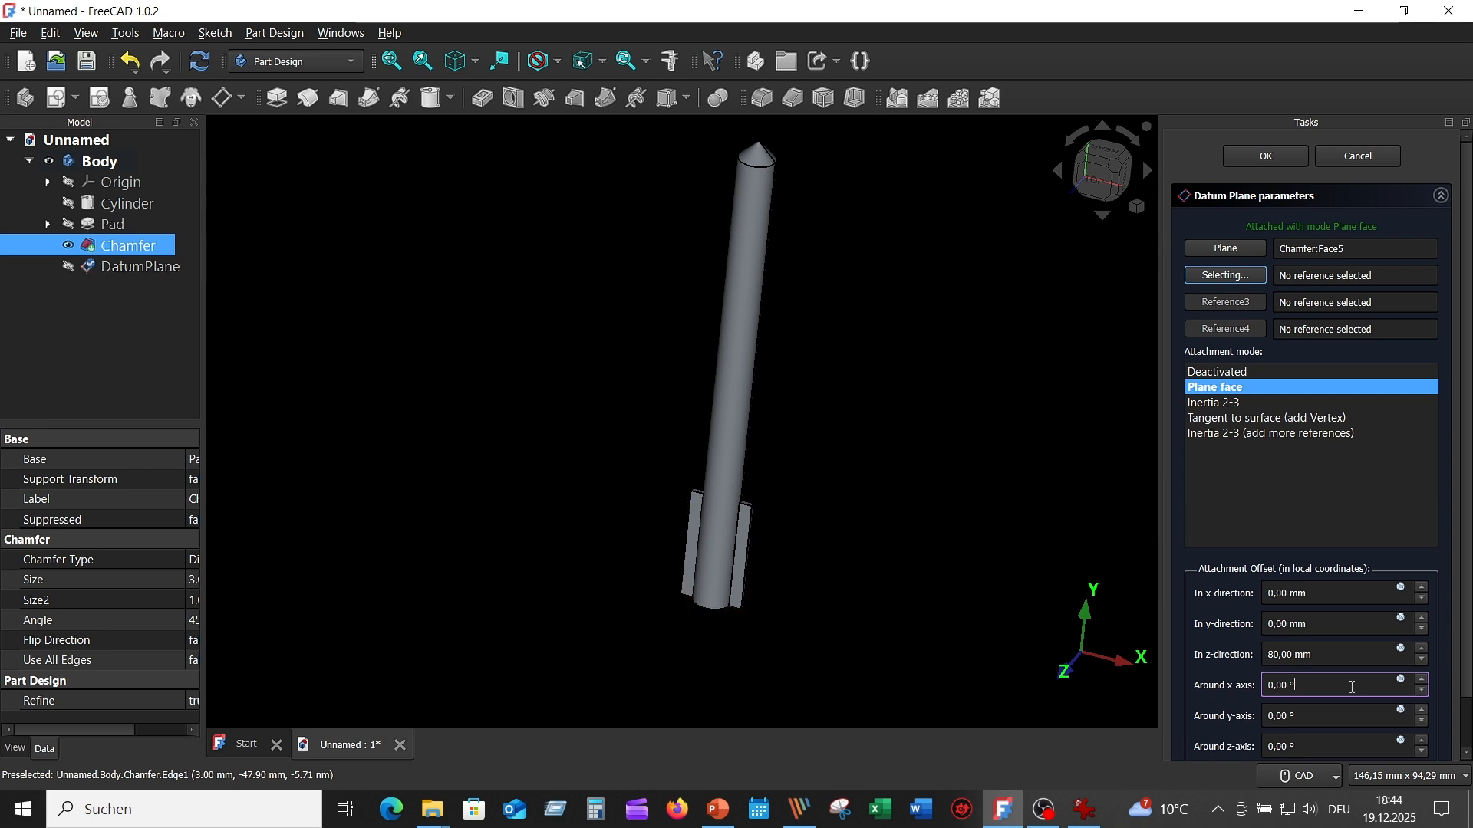
pyautogui.scroll(-3, 948, 451)
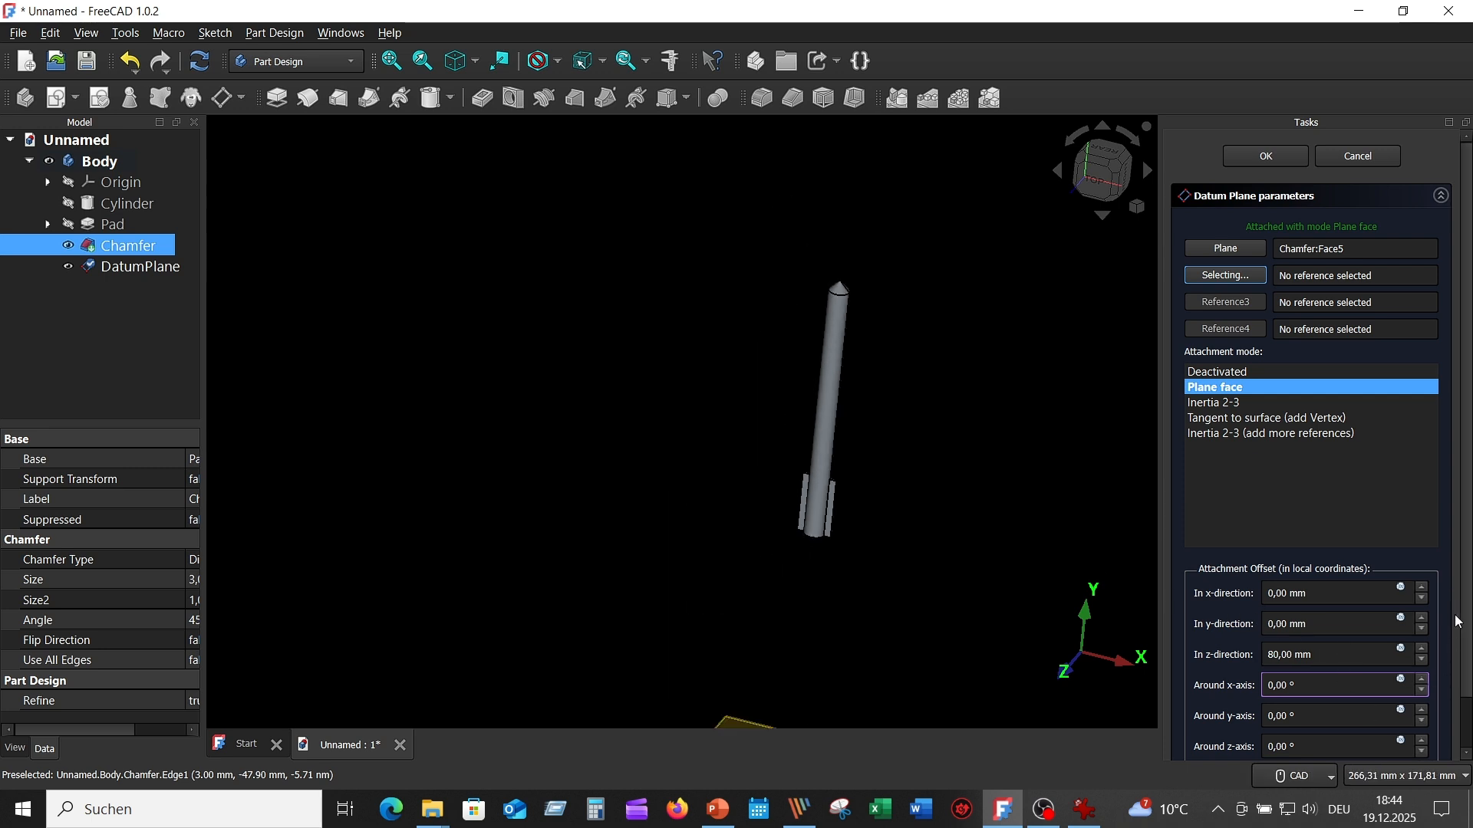
pyautogui.scroll(-2, 1457, 618)
pyautogui.click(1196, 732)
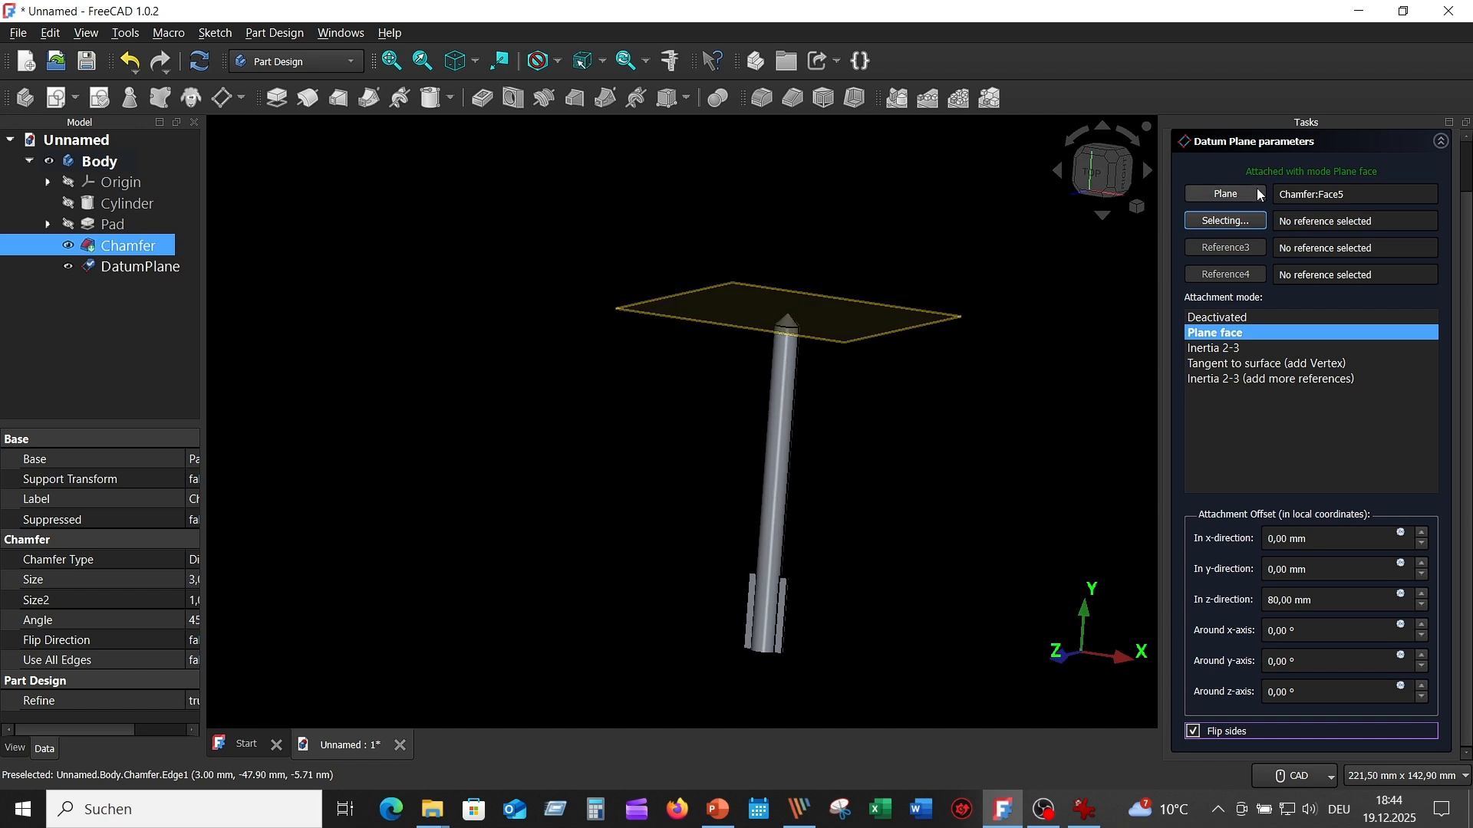
pyautogui.scroll(2, 1465, 272)
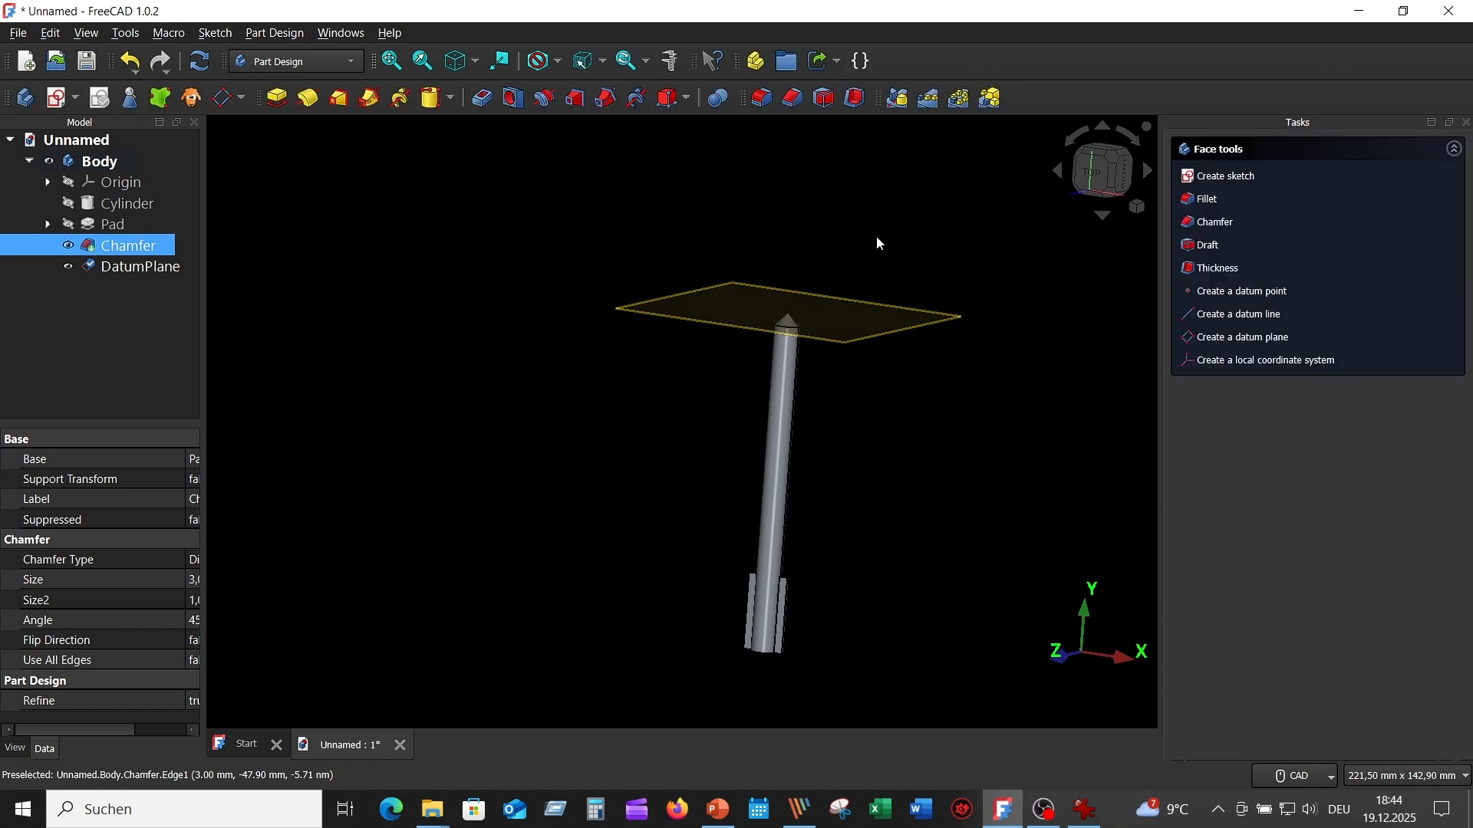
# - Start a sketch on the datum plane at the drill tip and hide the plane
pyautogui.moveTo(876, 236)
pyautogui.mouseDown(button='middle')
pyautogui.moveTo(895, 219)
pyautogui.moveTo(945, 365)
pyautogui.mouseUp(button='middle')
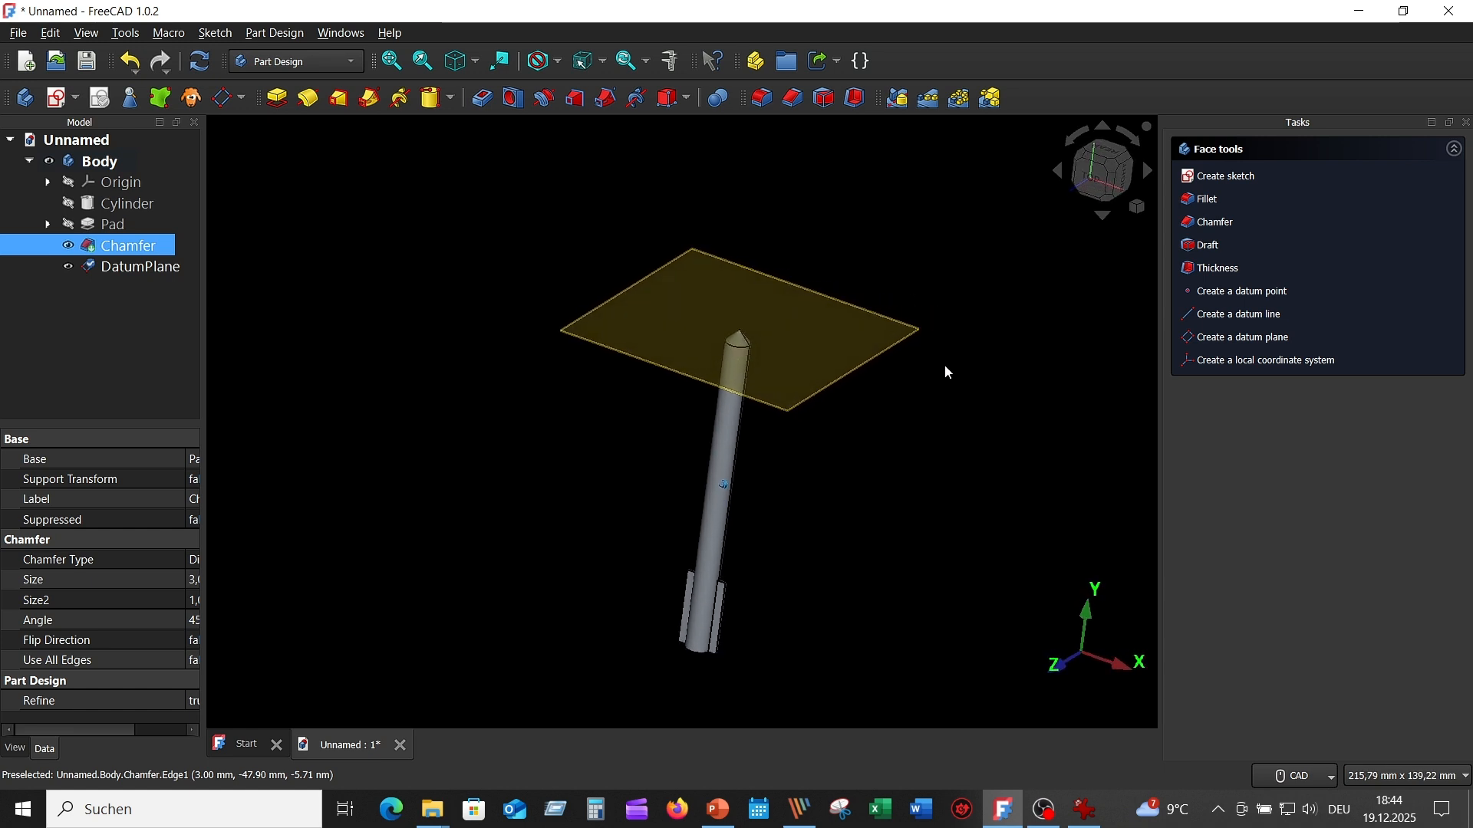
pyautogui.click(902, 341)
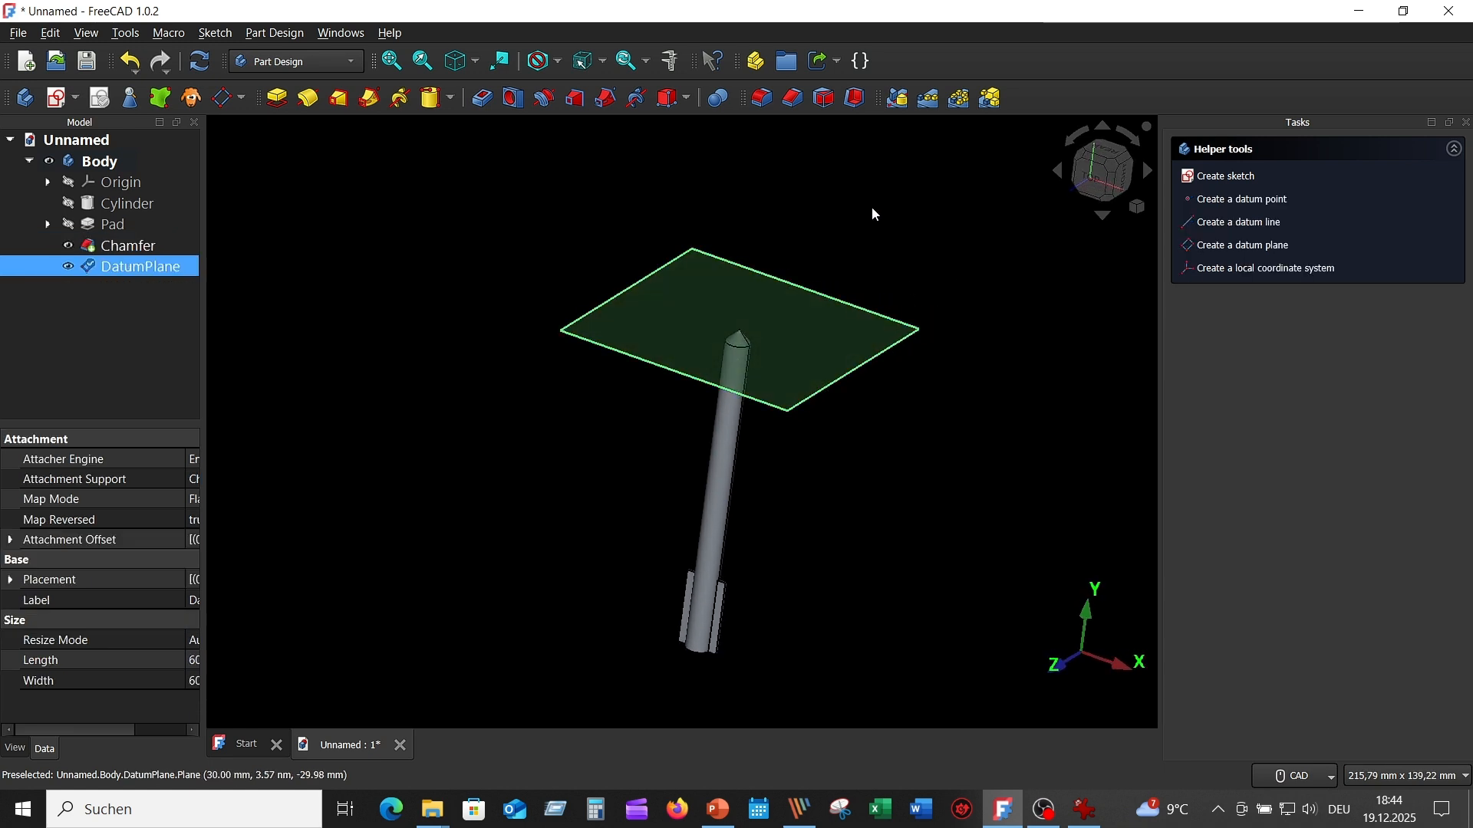
pyautogui.click(55, 97)
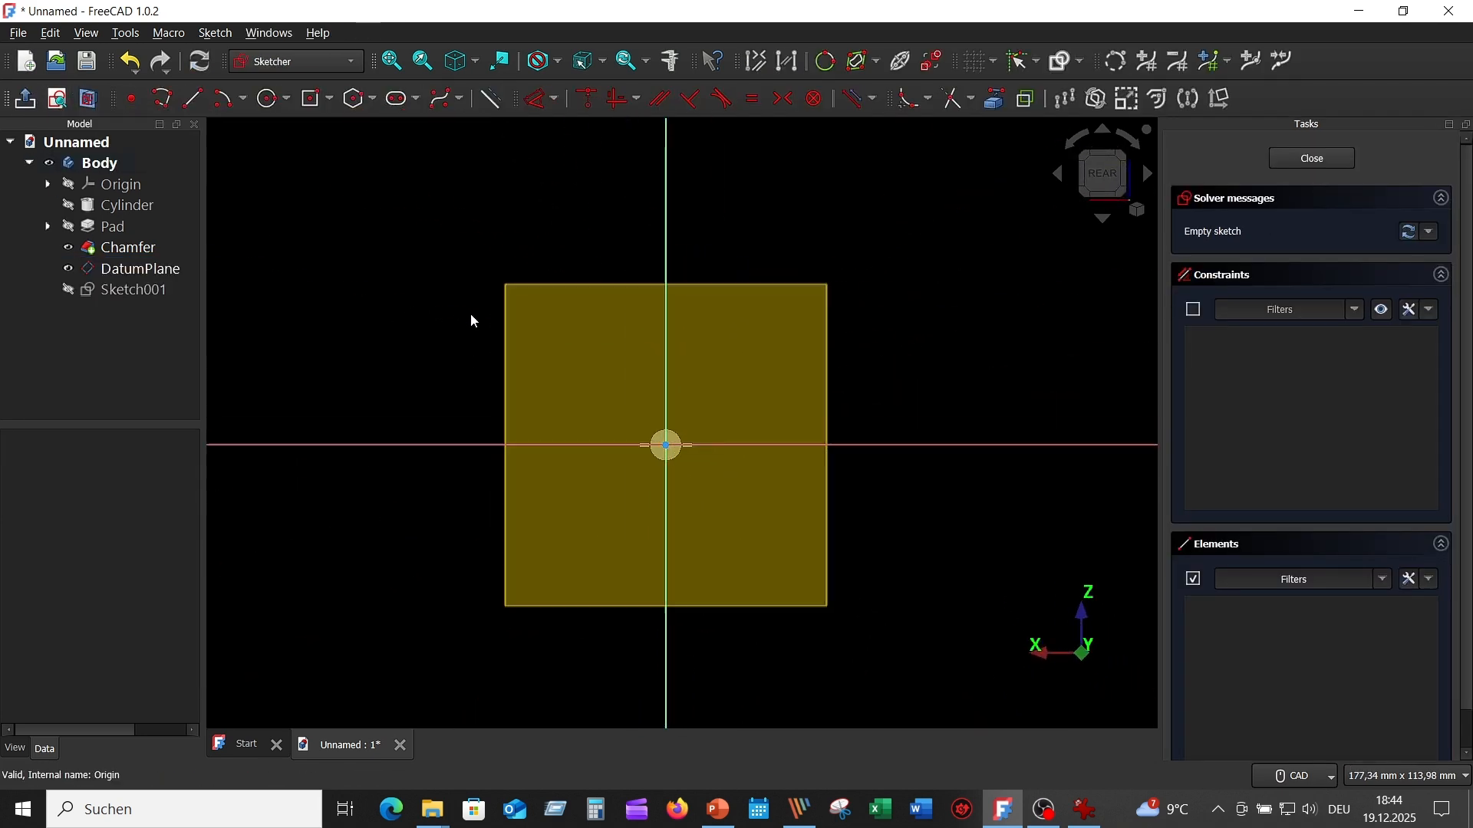
pyautogui.scroll(2, 471, 320)
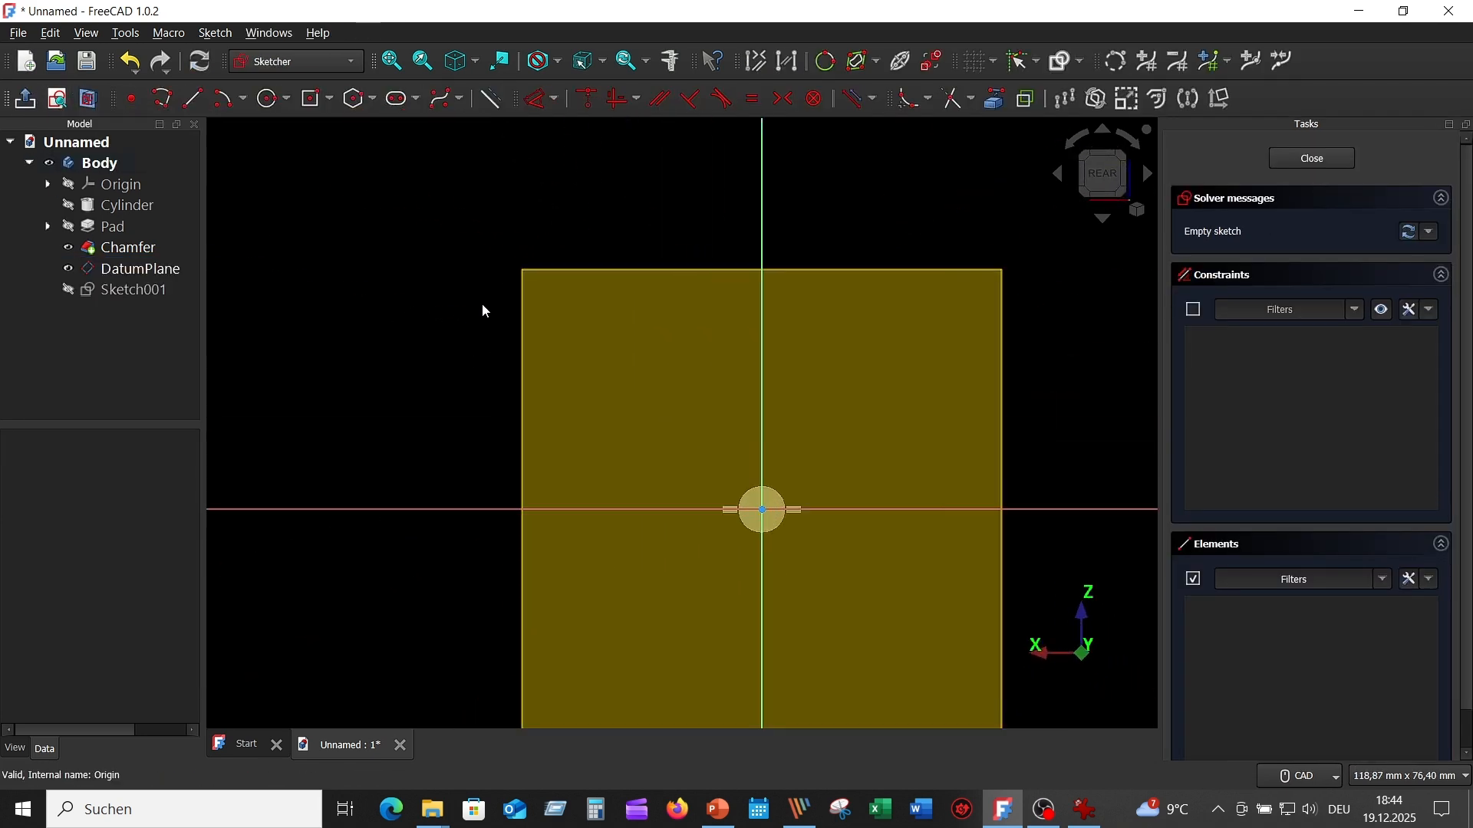
pyautogui.click(70, 269)
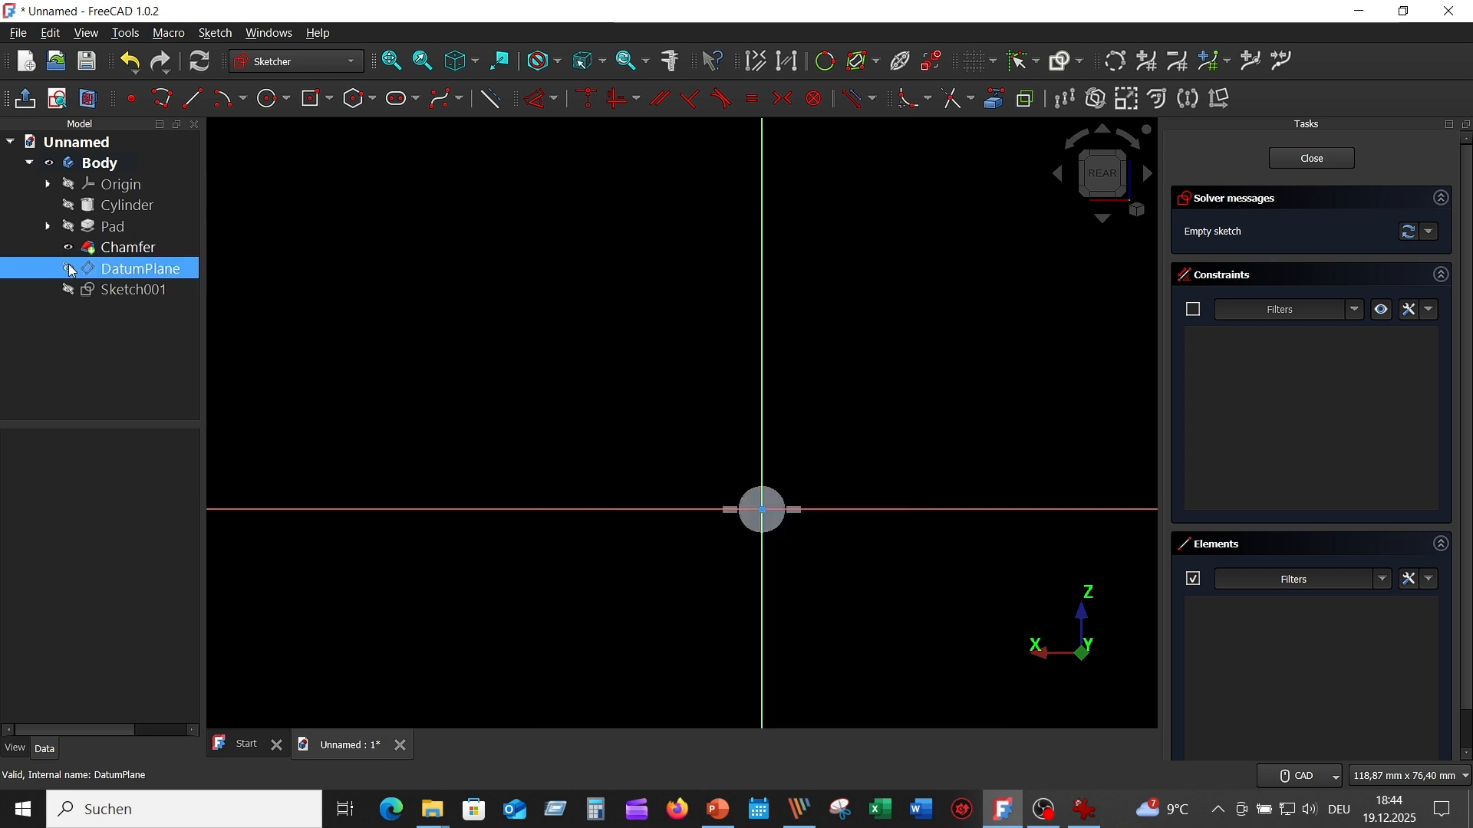
# - Project the drill body's circular outline into the sketch as external geometry
pyautogui.scroll(5, 841, 522)
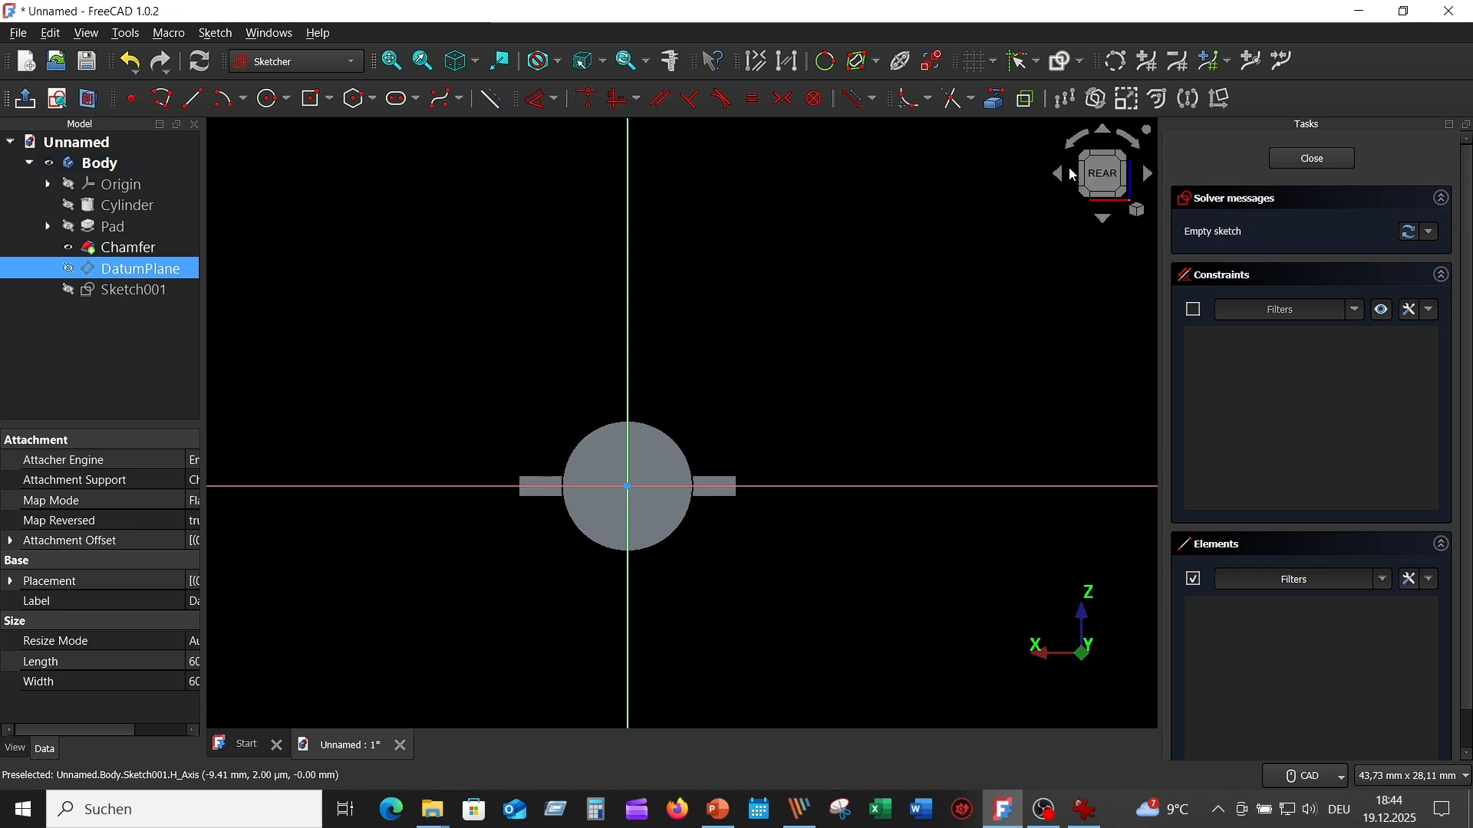
pyautogui.click(996, 100)
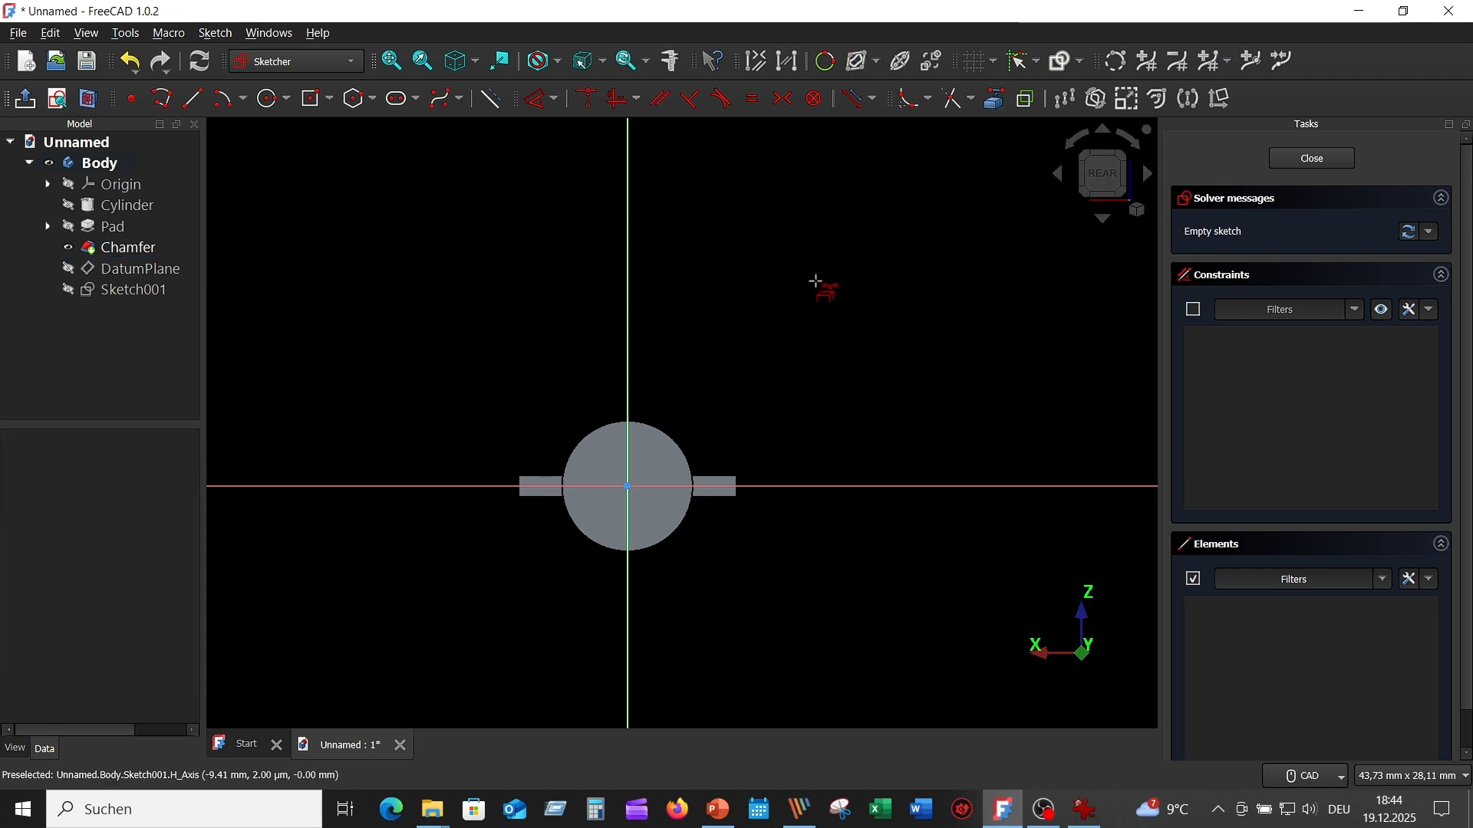
pyautogui.click(665, 428)
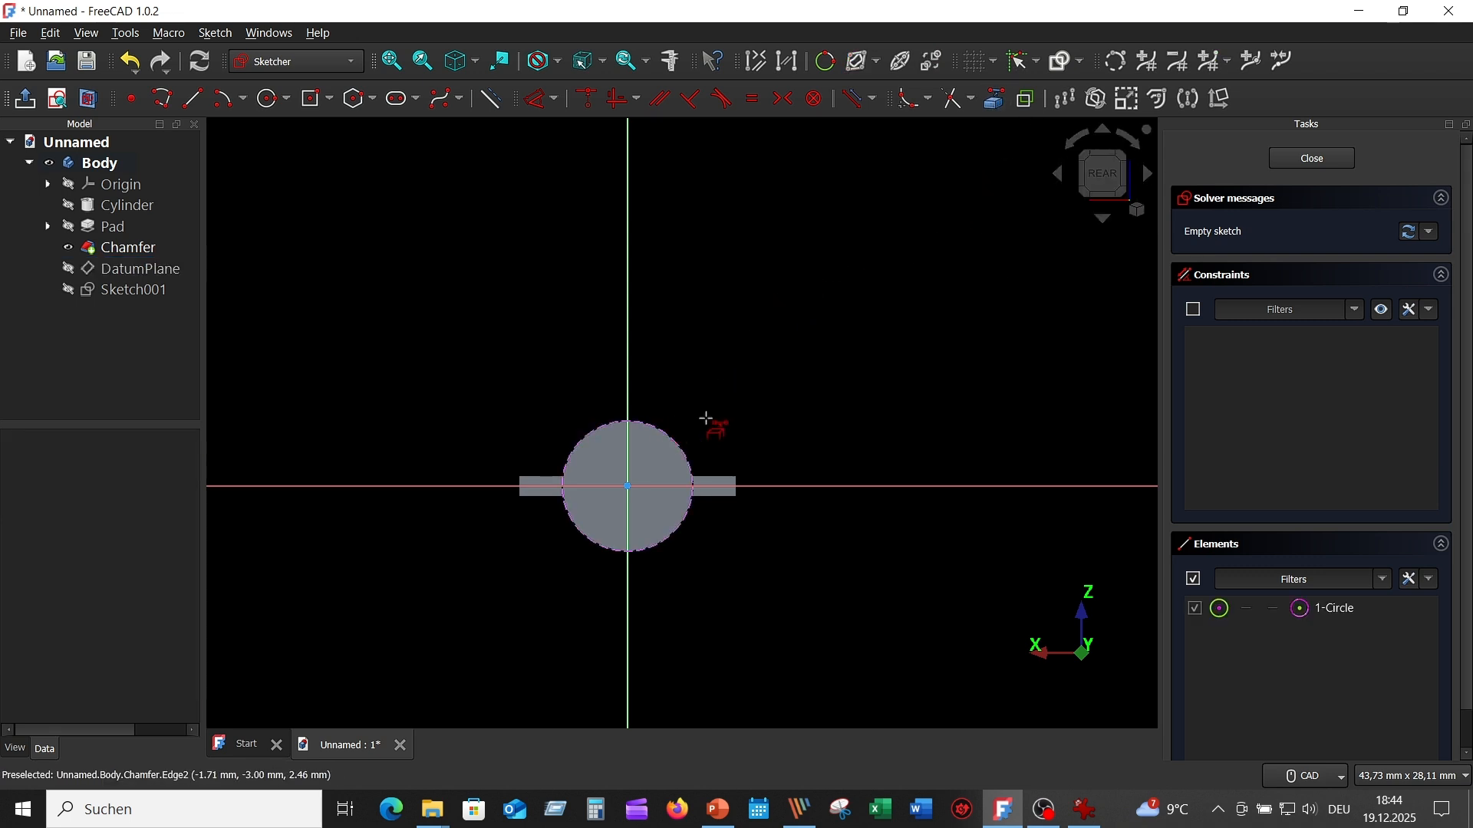
pyautogui.rightClick(806, 286)
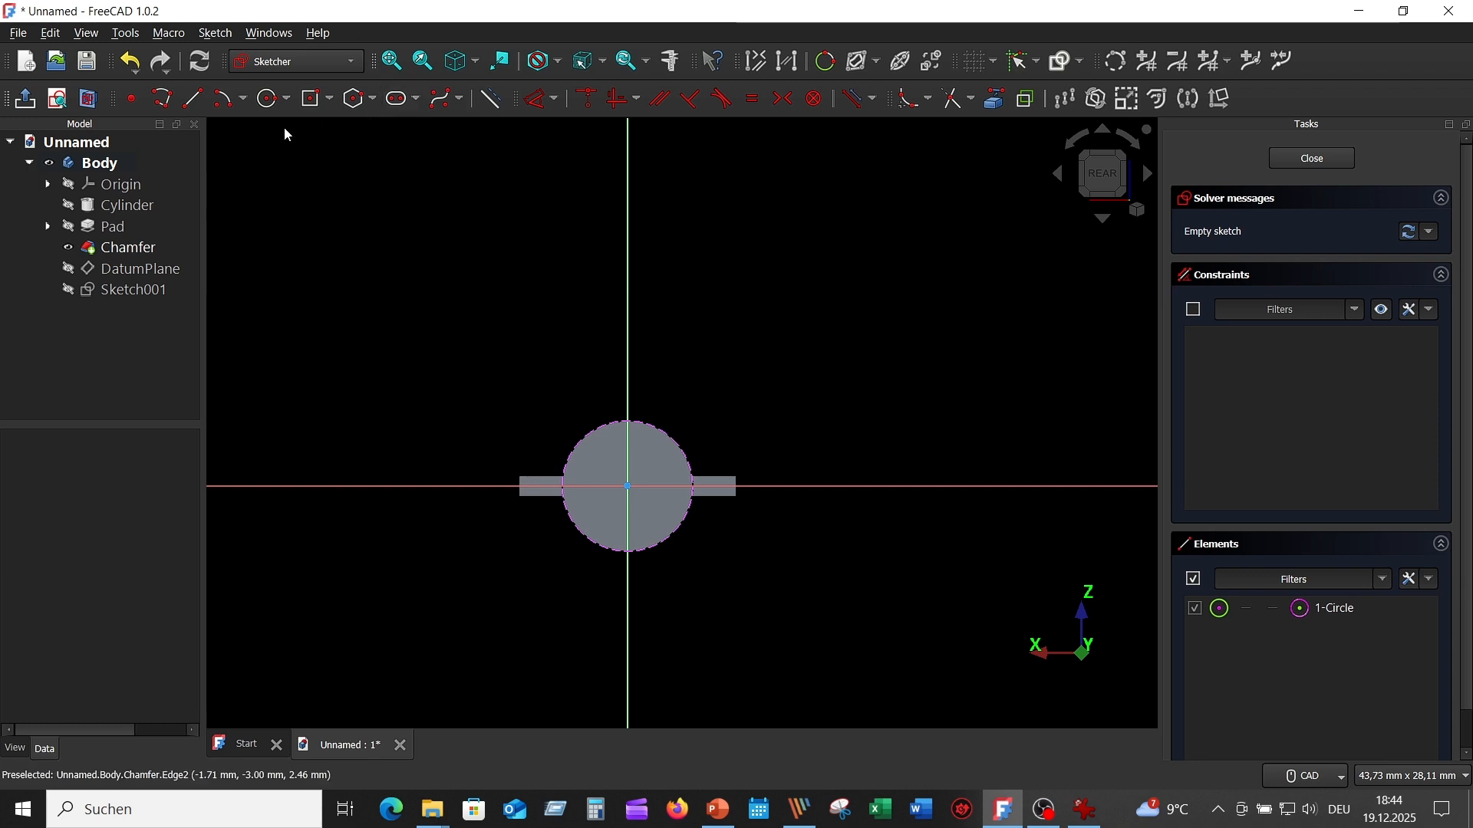
# - Sketch a 4 mm diameter circle centered on the vertical axis about 8 mm above the origin and move its dimension closer to it
pyautogui.click(270, 99)
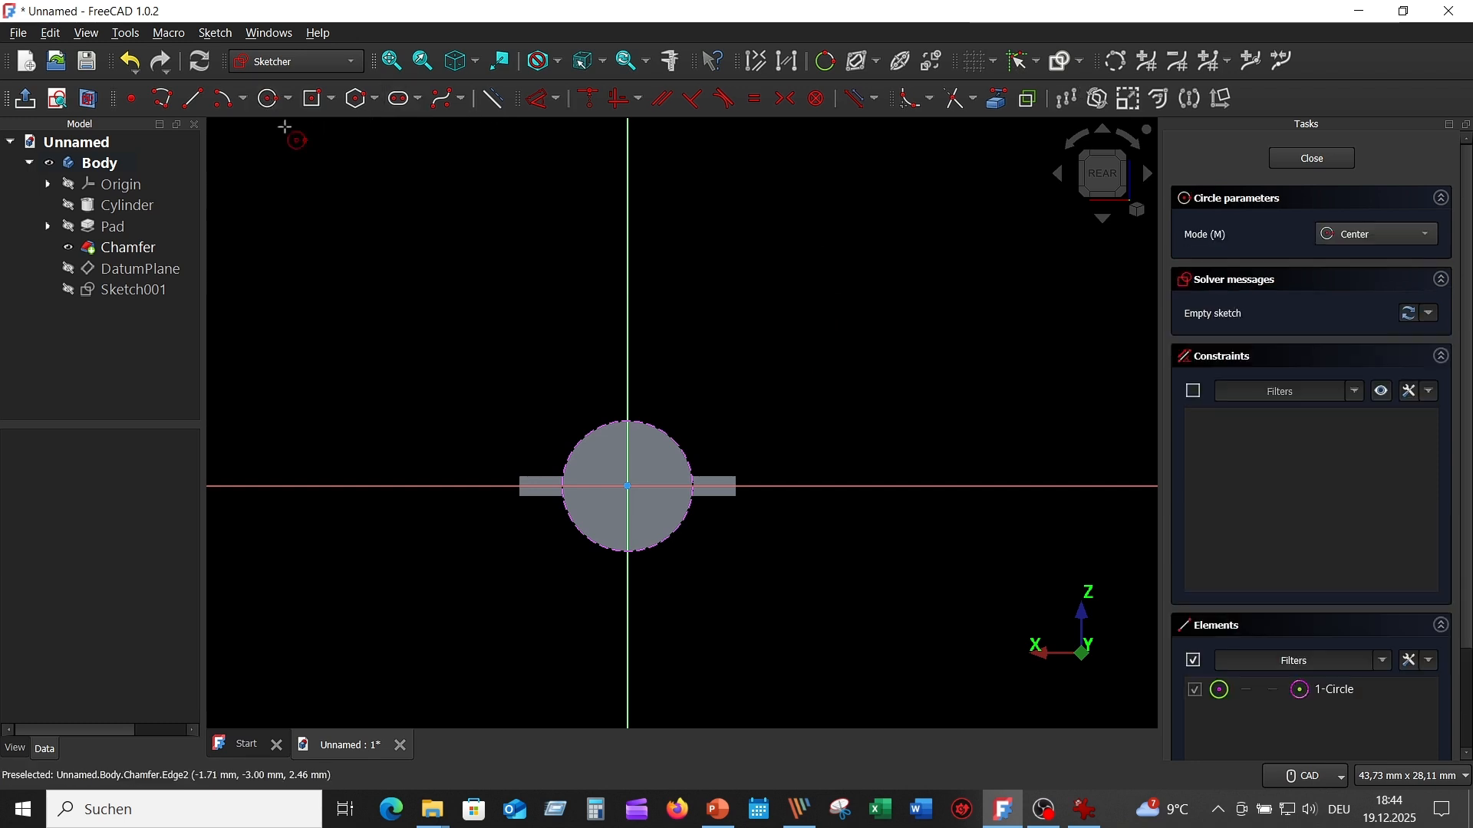
pyautogui.click(628, 312)
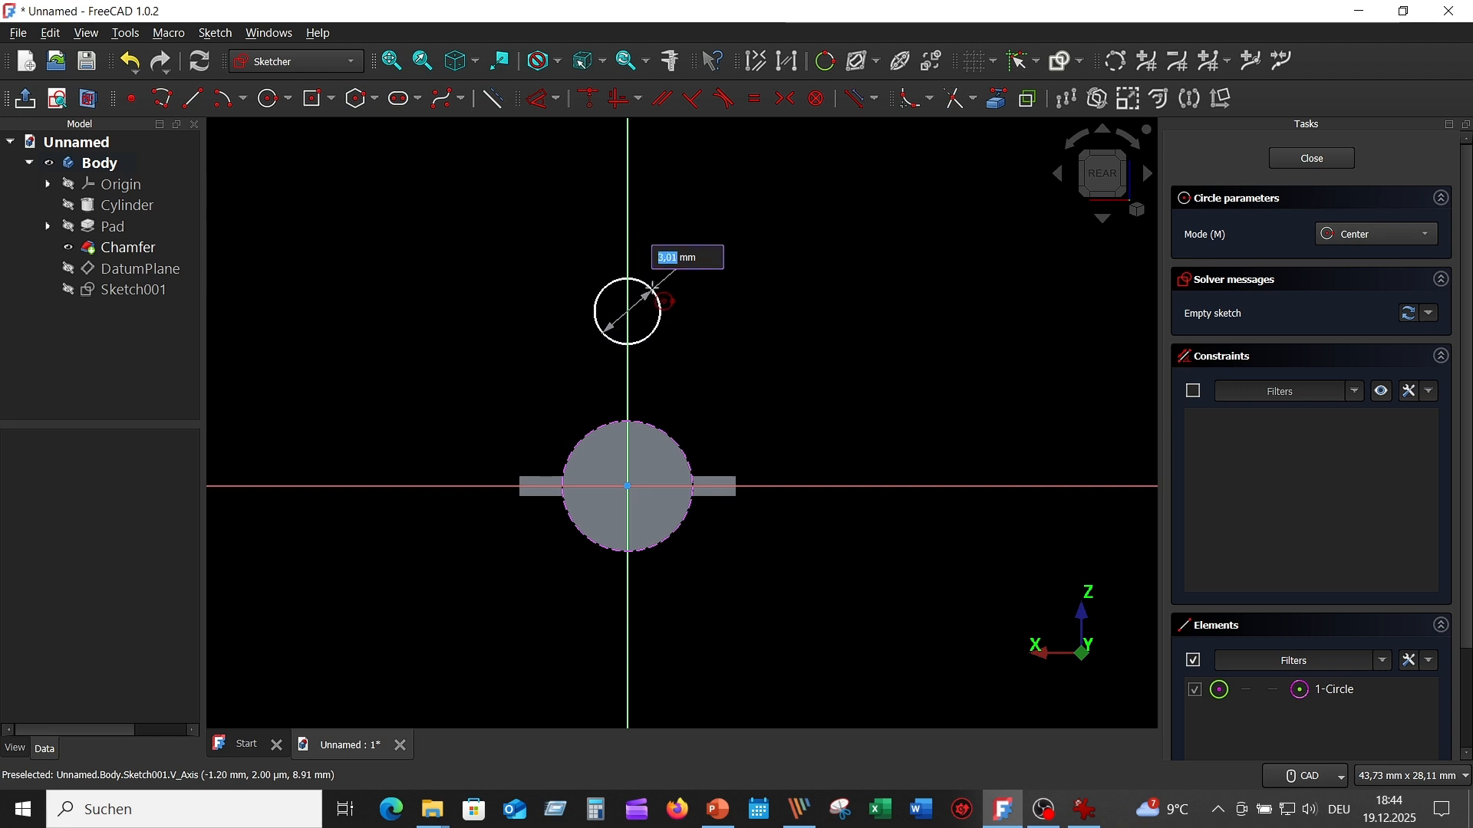
pyautogui.write('4')
pyautogui.press('Return')
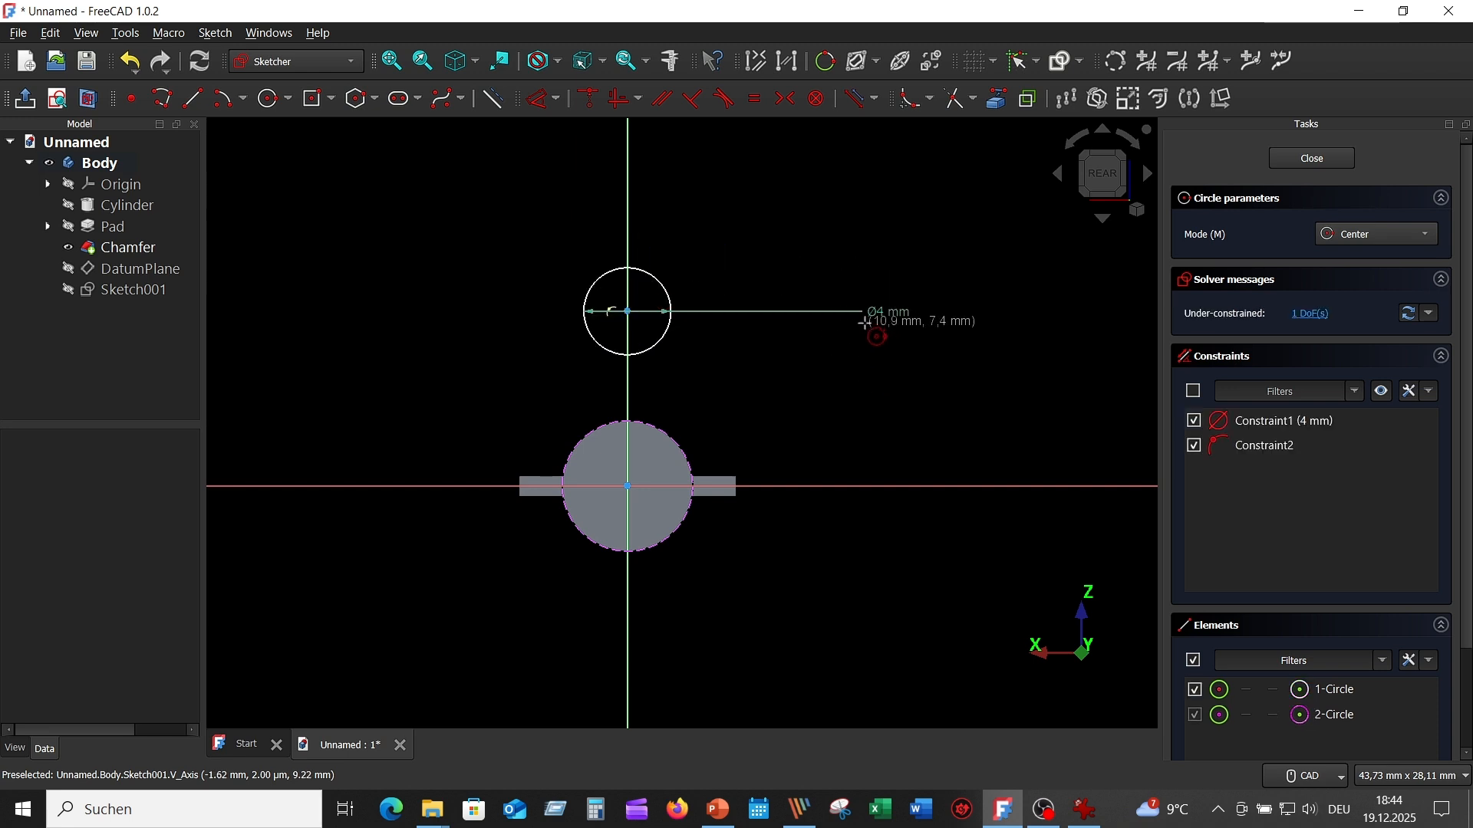
pyautogui.press('Escape')
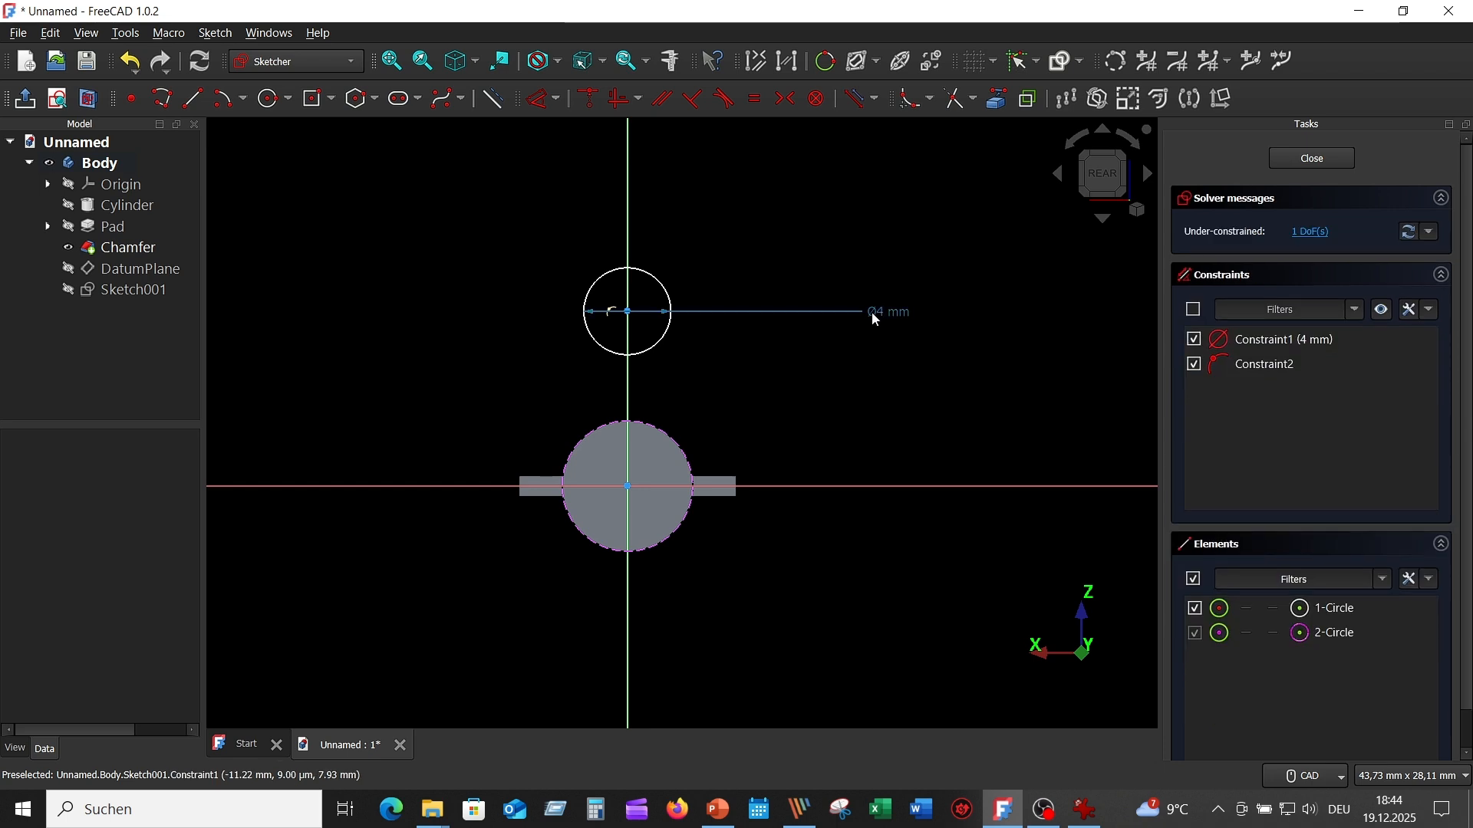
pyautogui.moveTo(876, 319); pyautogui.dragTo(717, 244)
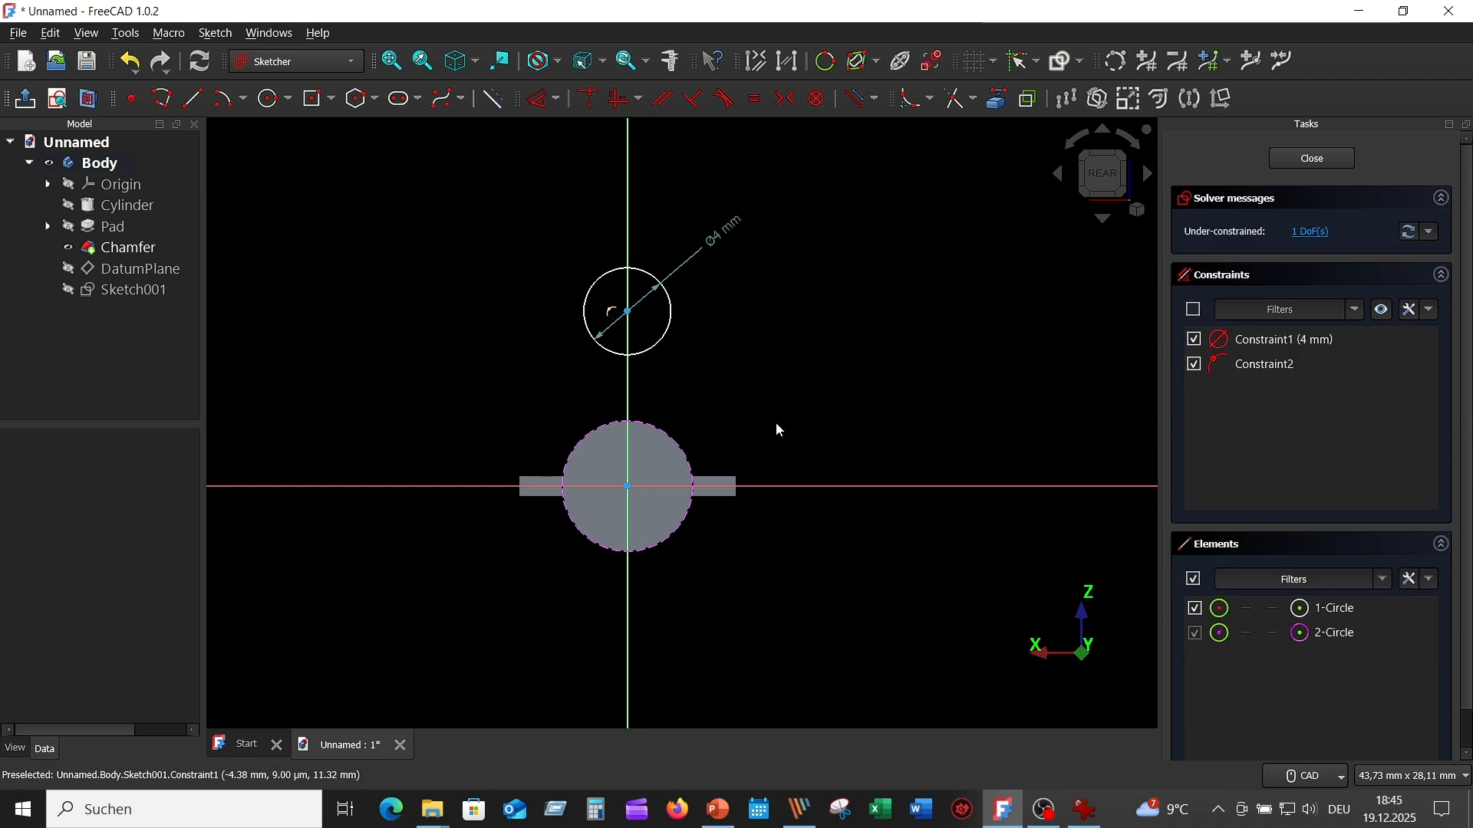
# - Constrain the 4 mm circle's center onto the projected drill outline and close the sketch
pyautogui.click(628, 312)
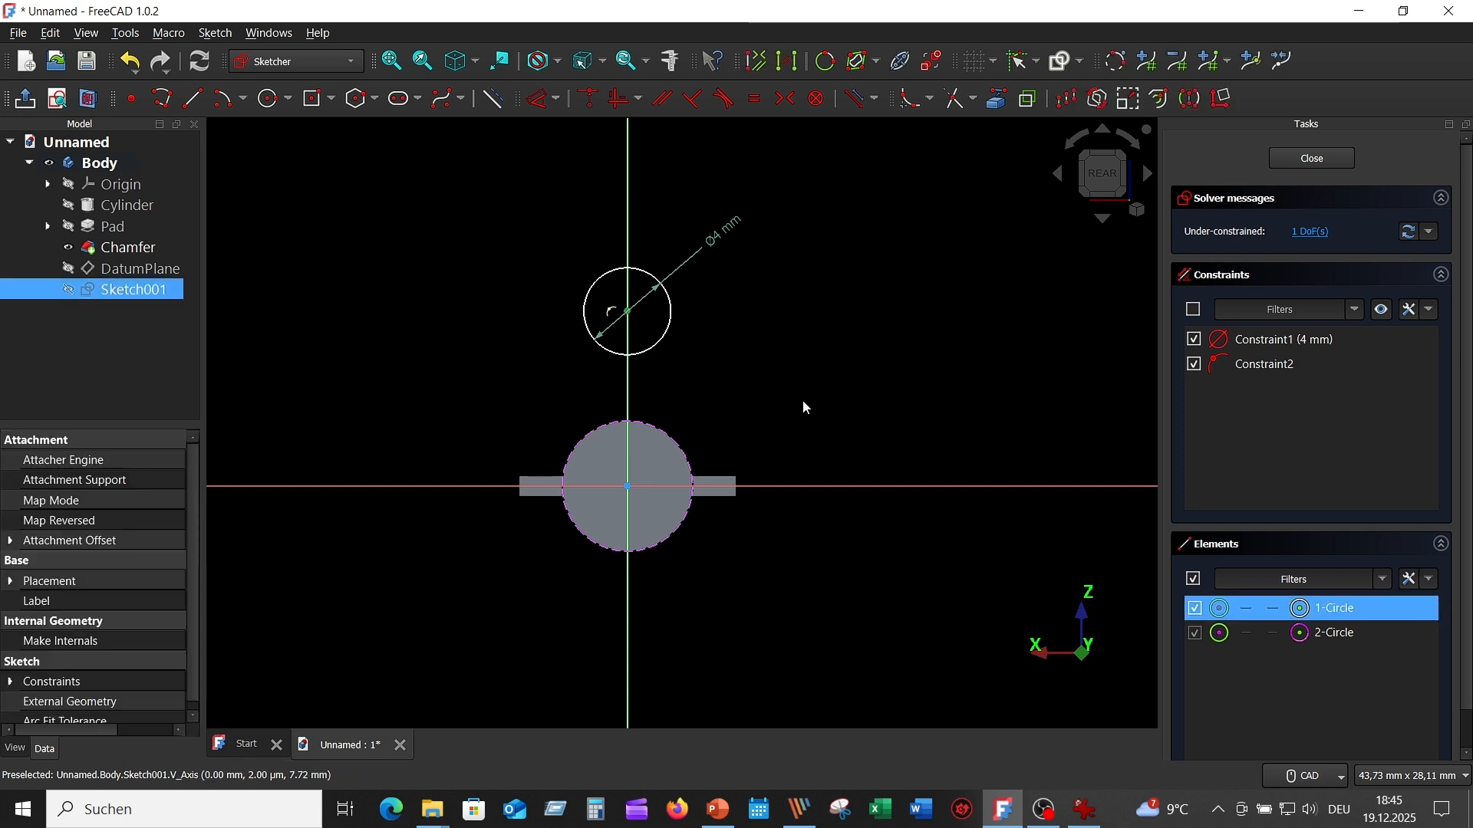
pyautogui.click(657, 429)
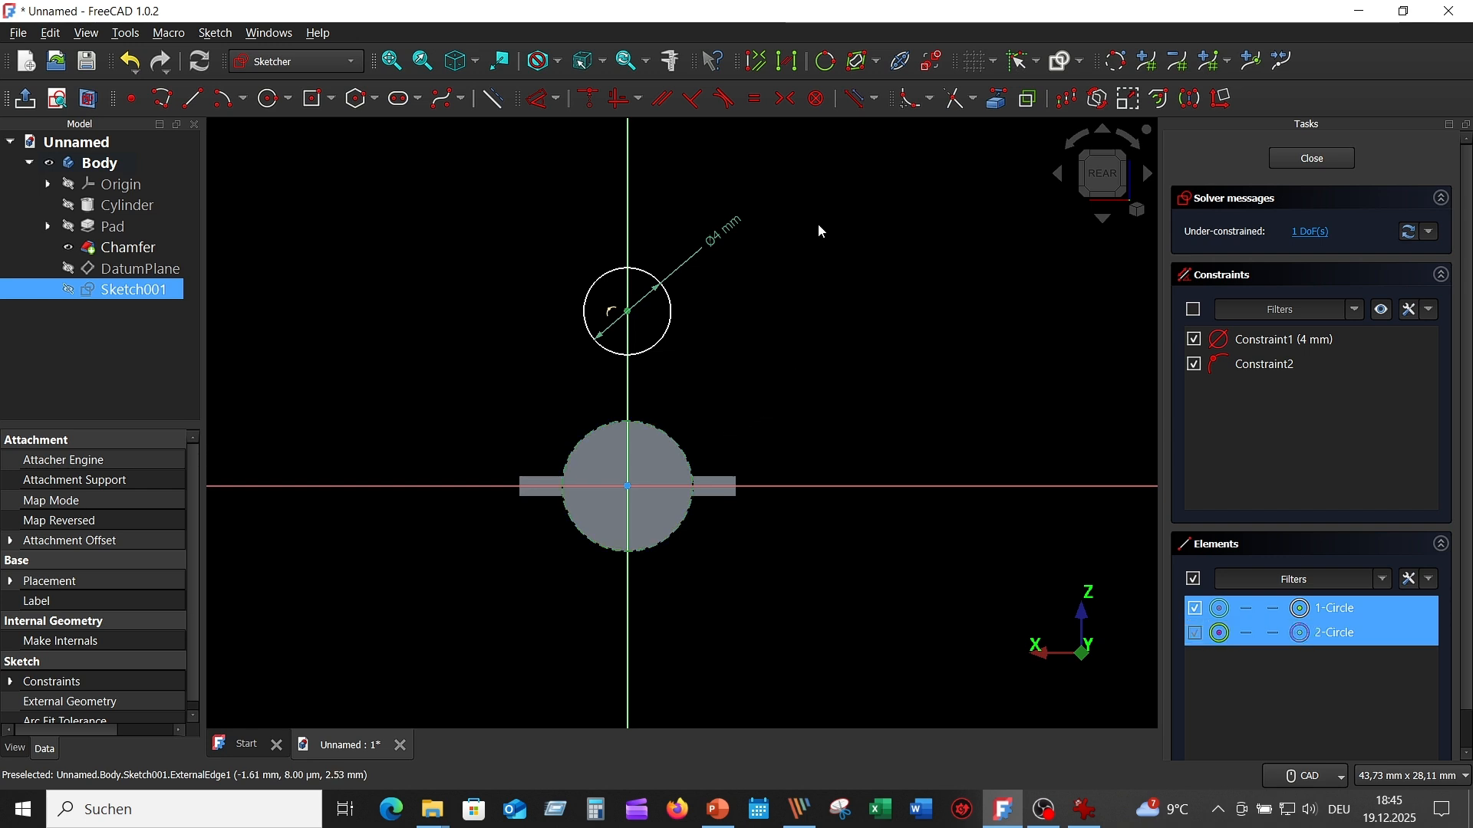
pyautogui.click(587, 98)
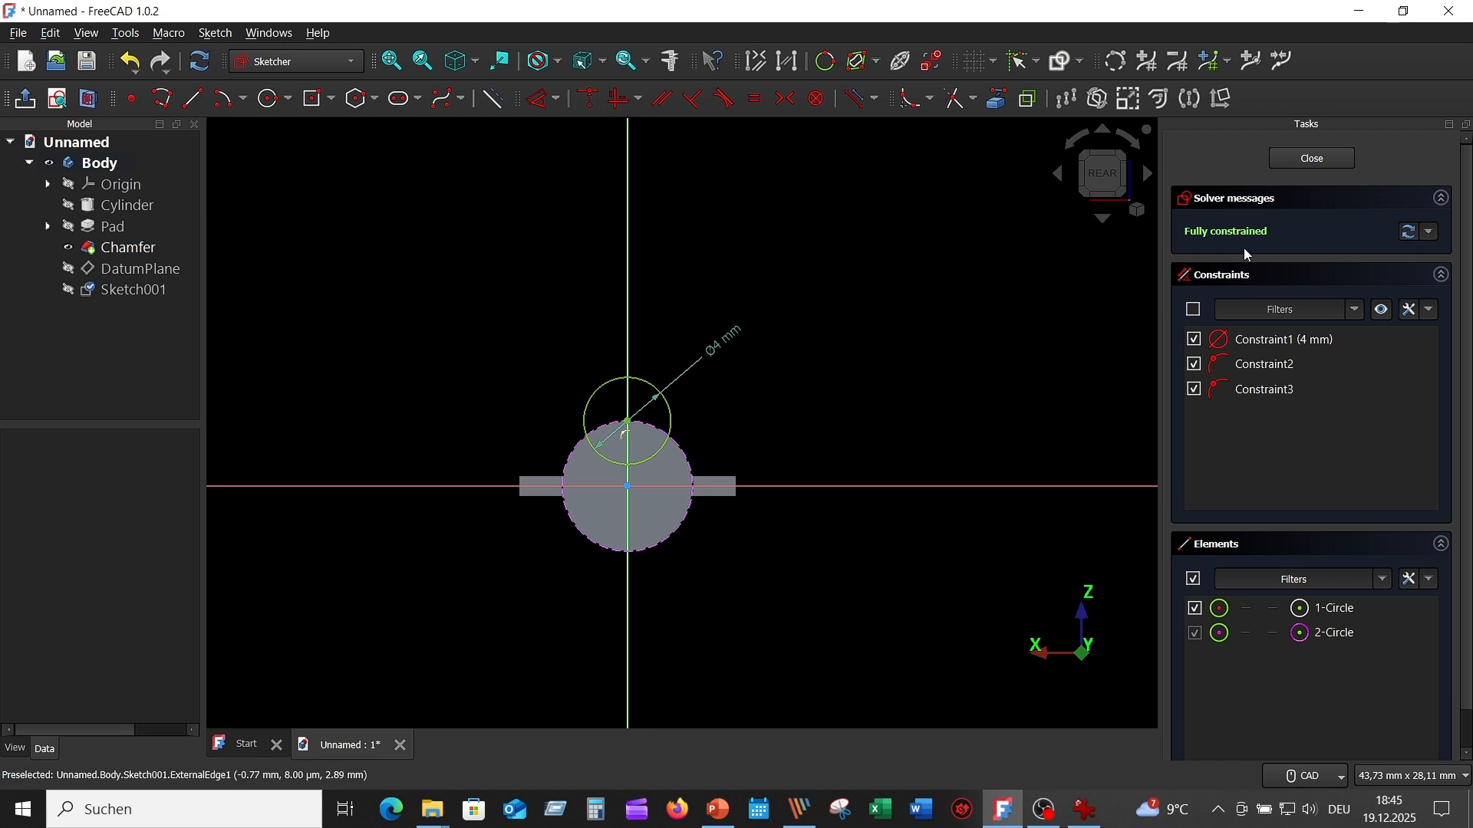
pyautogui.click(1313, 160)
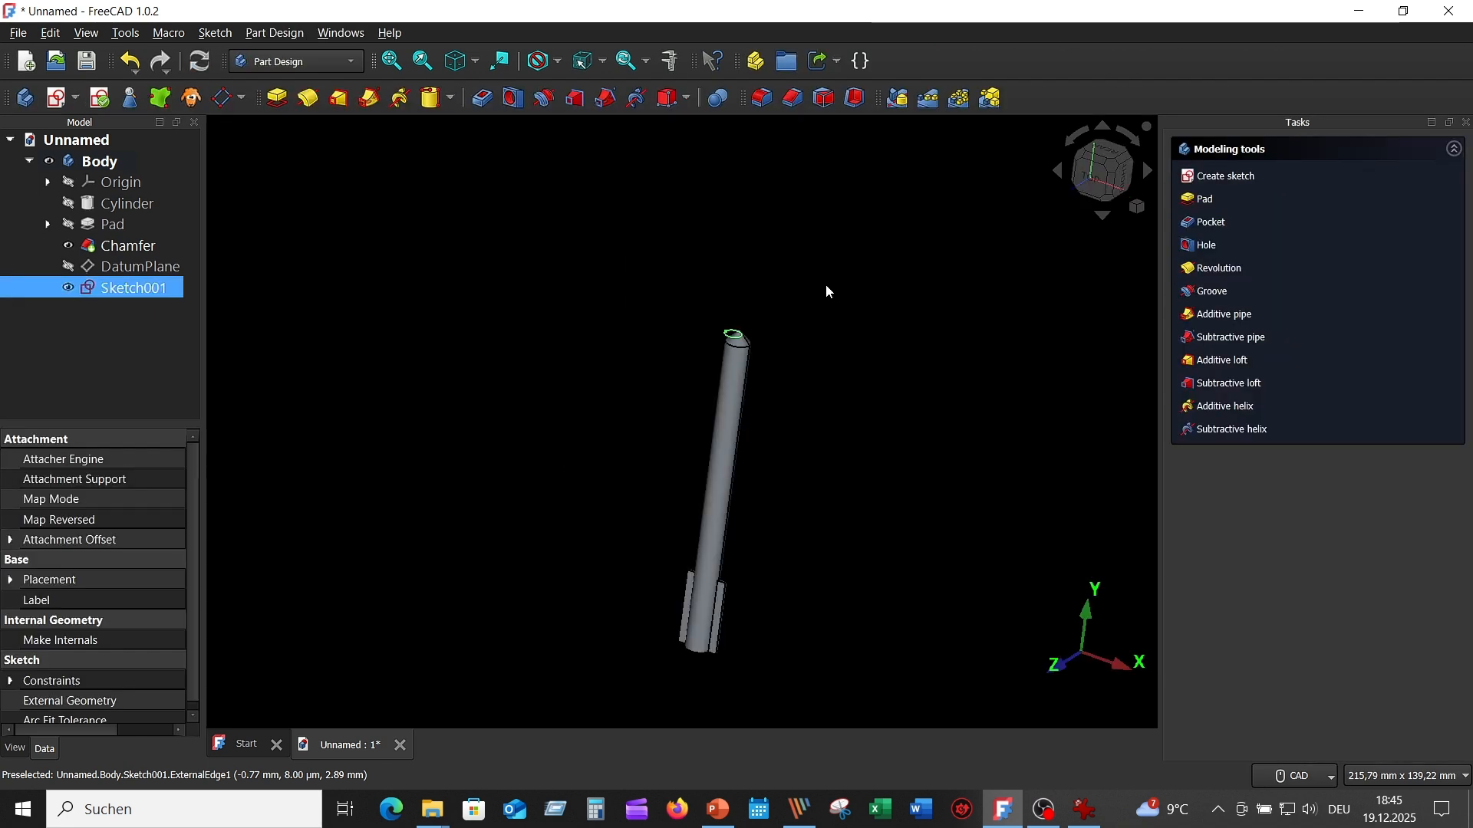
# - Start a subtractive helix from the 4 mm circle sketch at the drill tip
pyautogui.moveTo(628, 172); pyautogui.dragTo(595, 212, button='middle')
pyautogui.scroll(1, 595, 212)
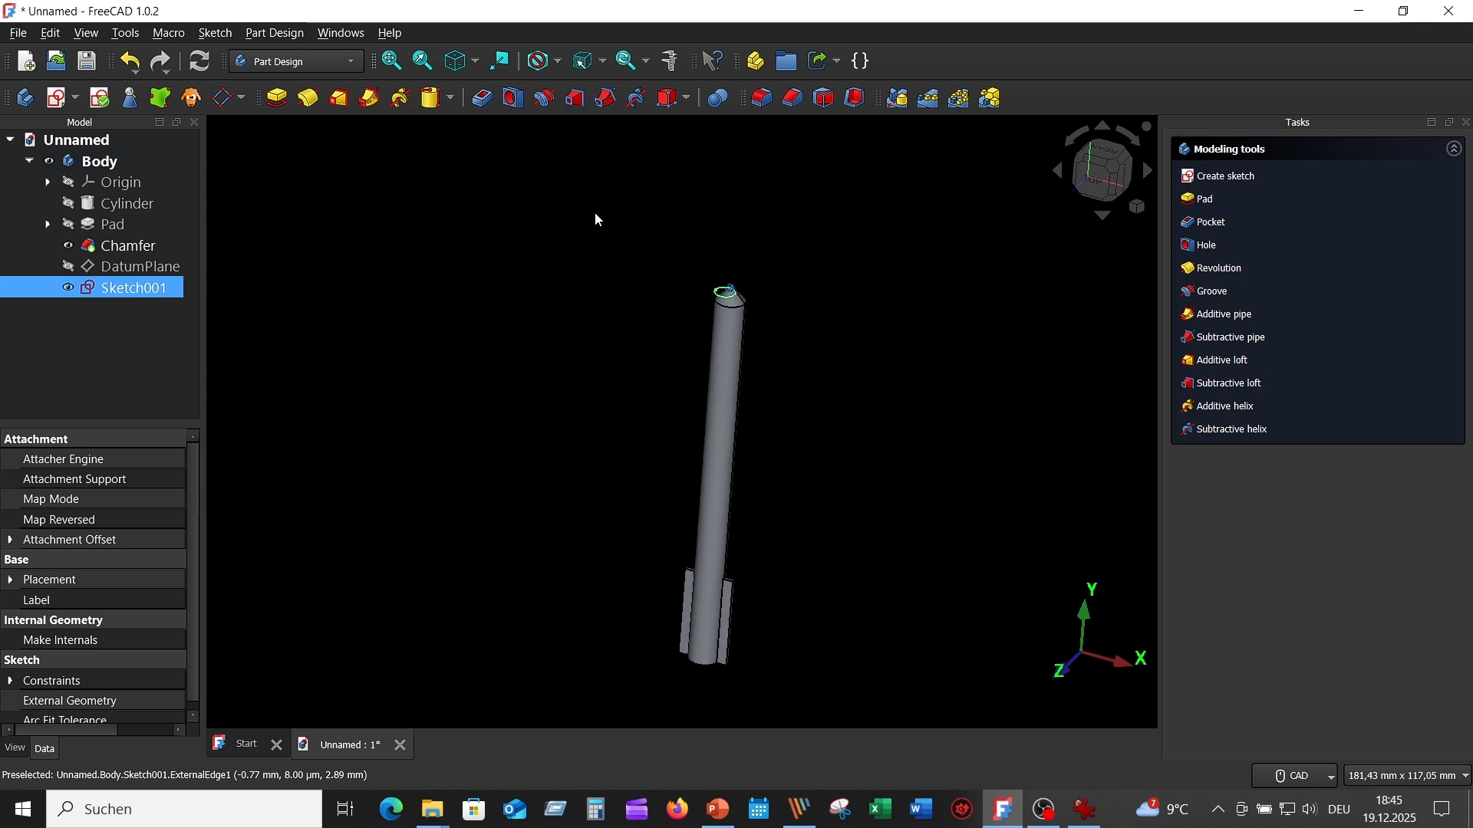
pyautogui.scroll(1, 595, 212)
pyautogui.click(550, 273)
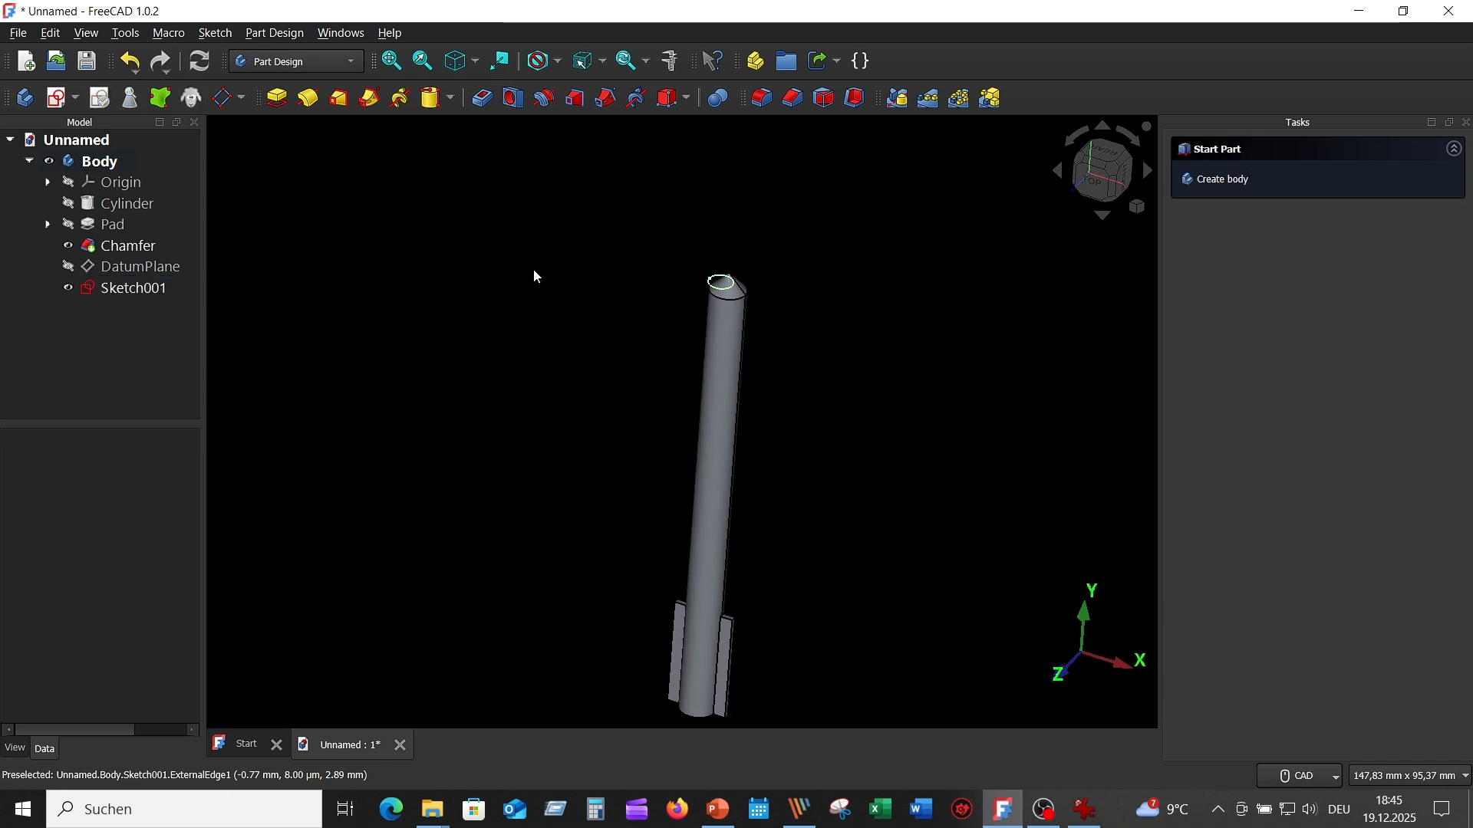
pyautogui.click(150, 290)
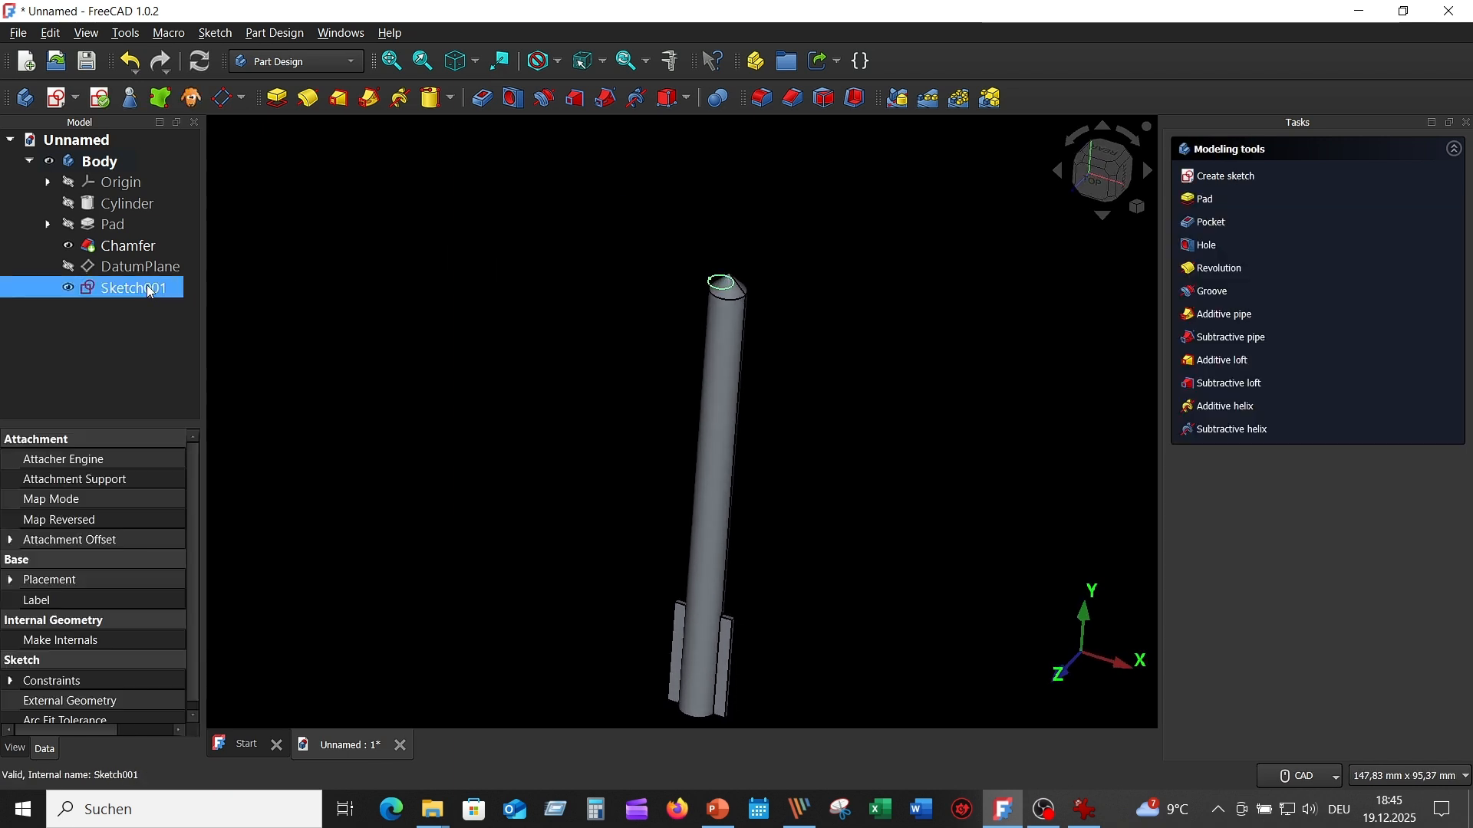
pyautogui.click(637, 98)
pyautogui.scroll(-4, 915, 244)
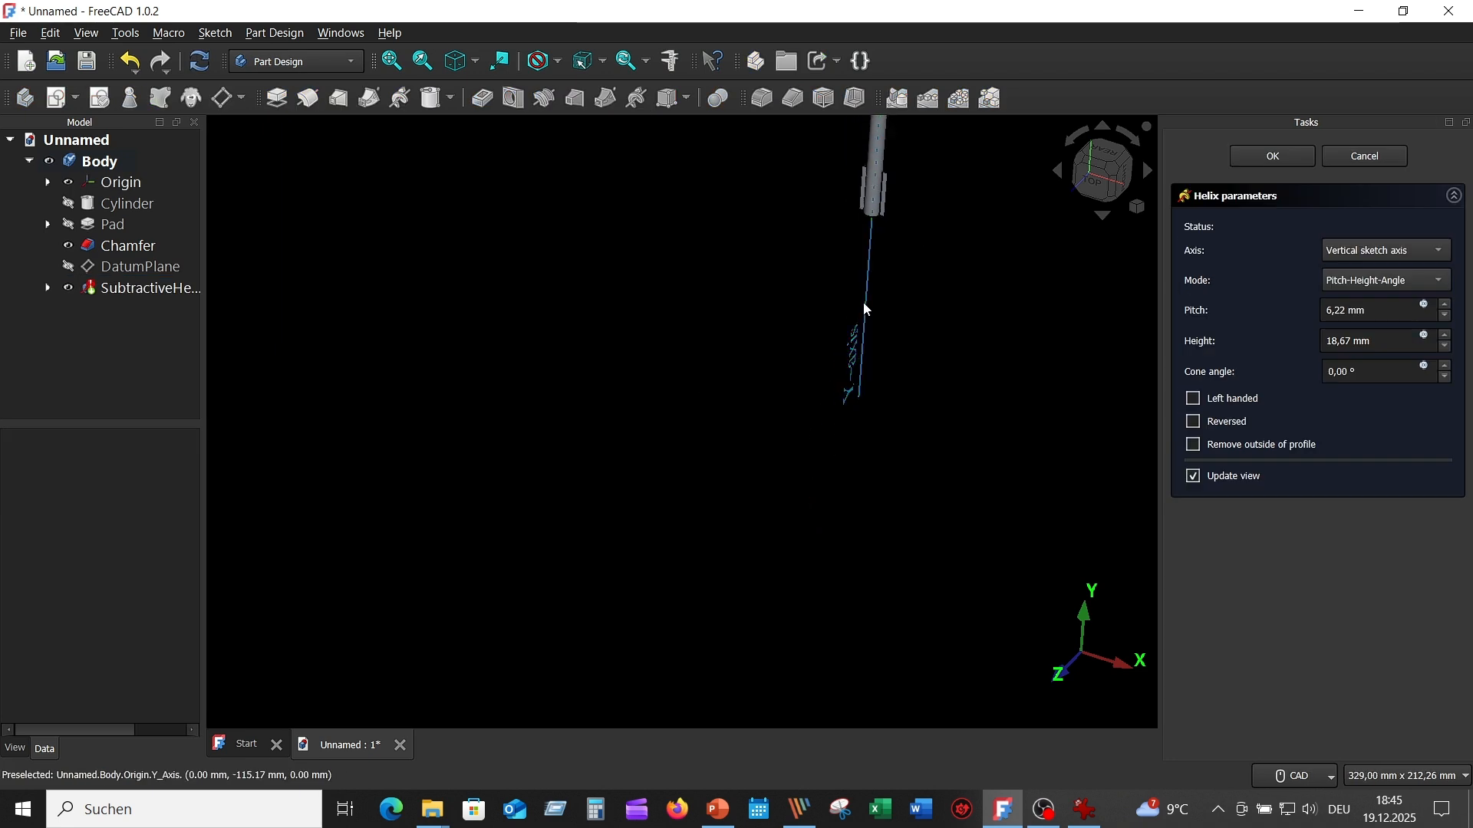
pyautogui.moveTo(920, 263); pyautogui.dragTo(715, 601, button='middle')
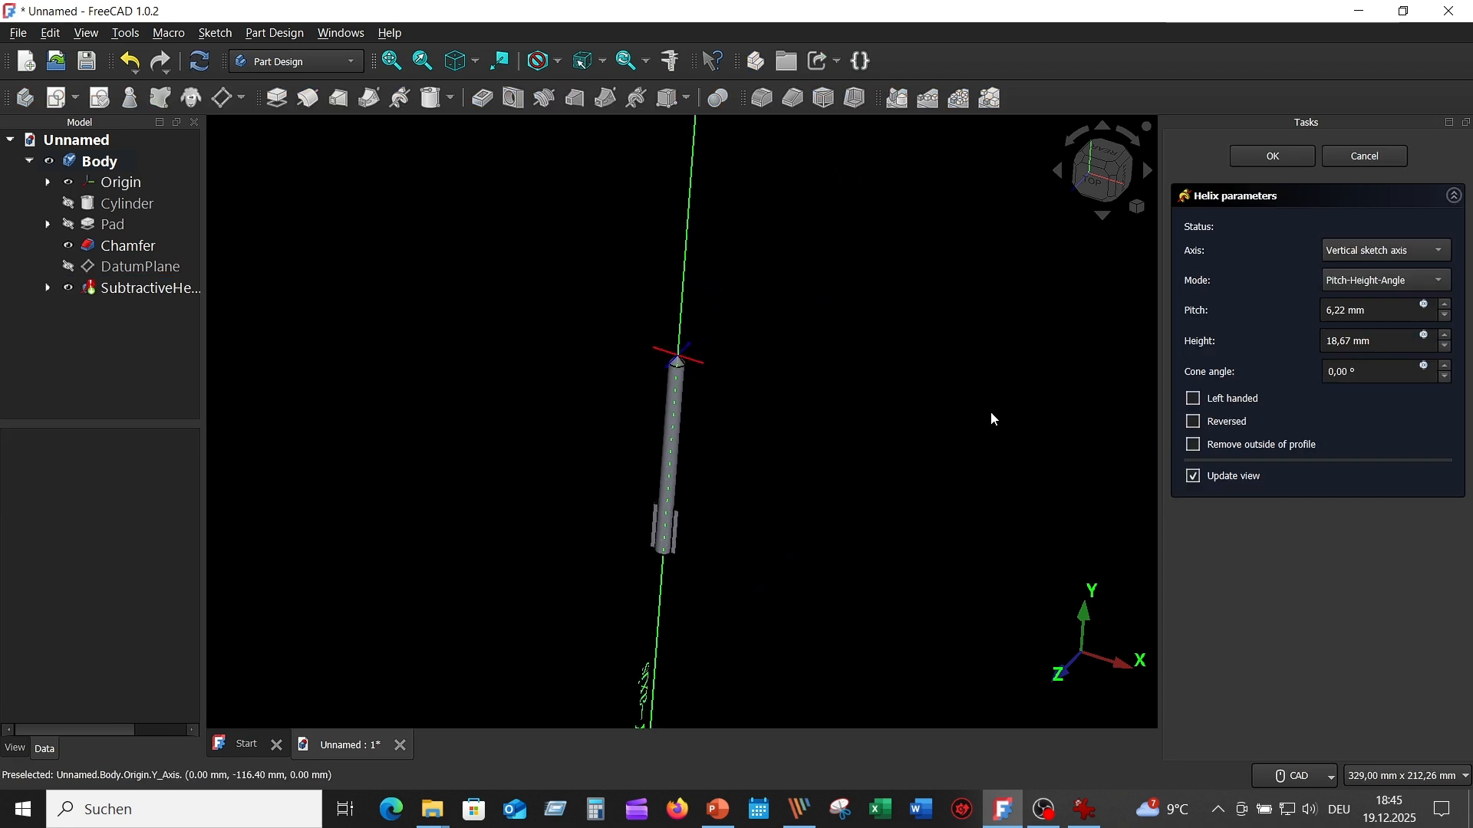
# - Try the base Z axis as the helix axis, keeping the Pitch-Height-Angle mode
pyautogui.click(1440, 252)
pyautogui.click(1409, 334)
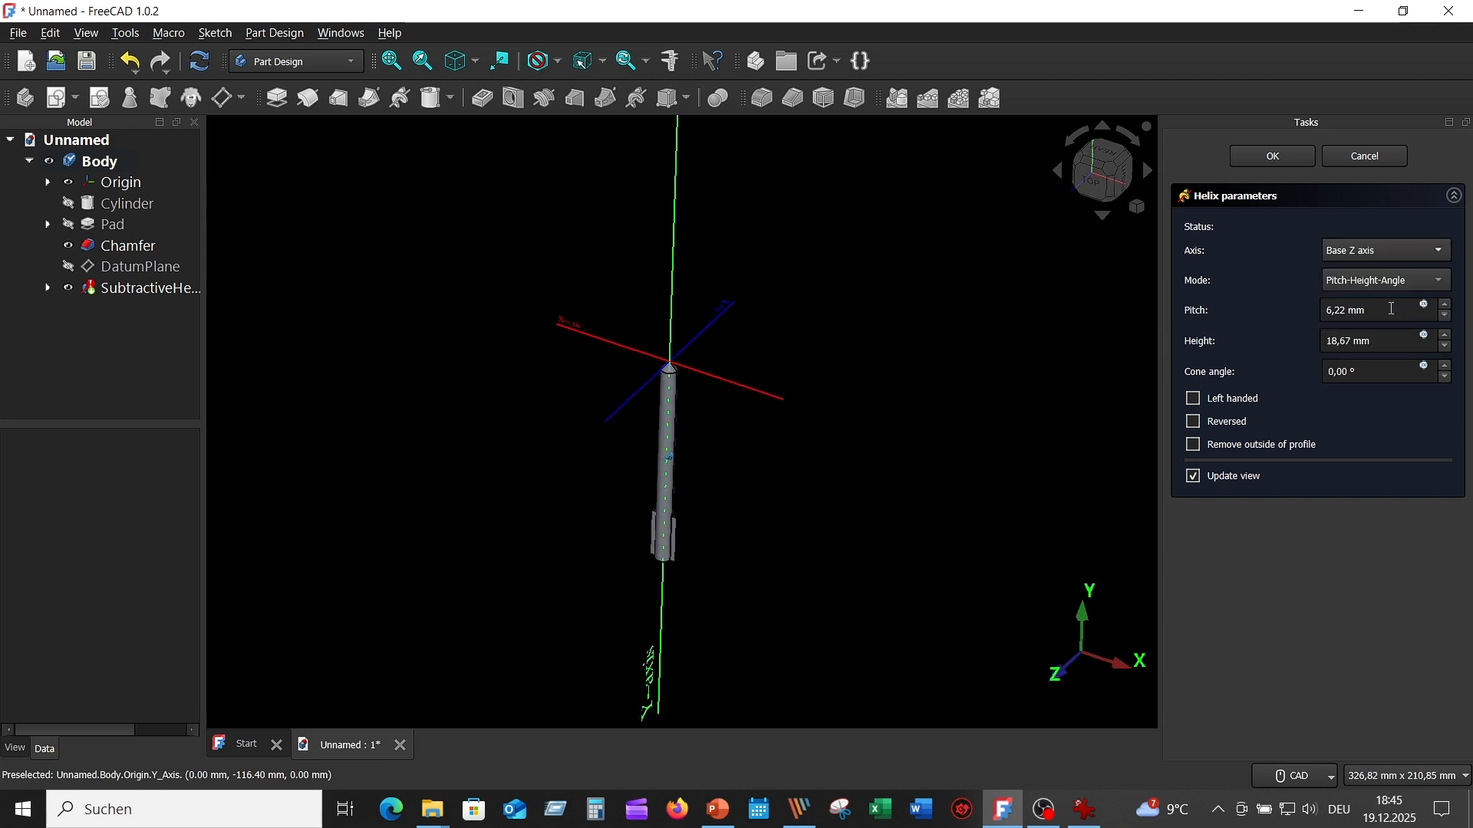
pyautogui.click(1440, 281)
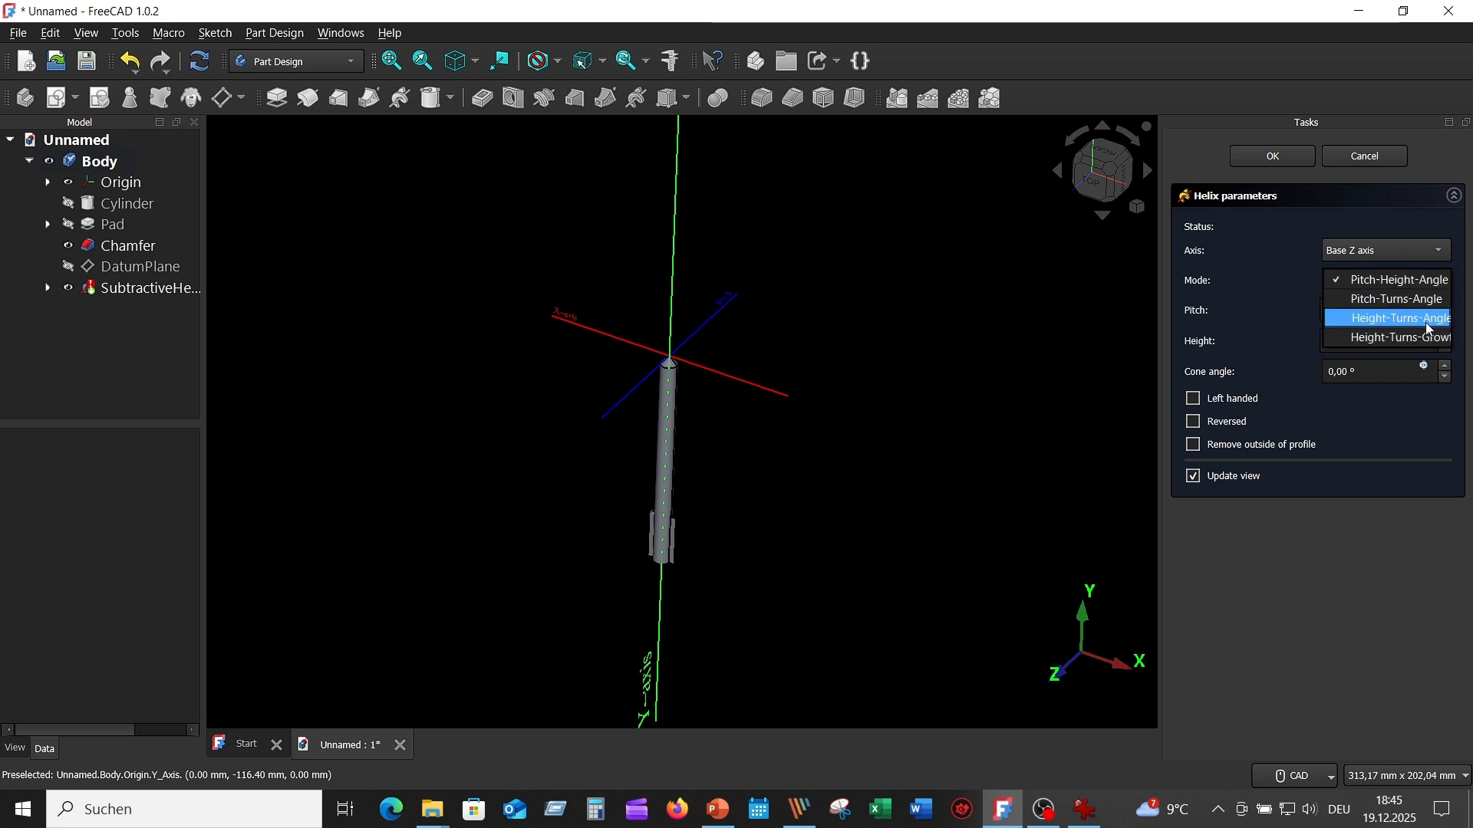
pyautogui.click(1403, 284)
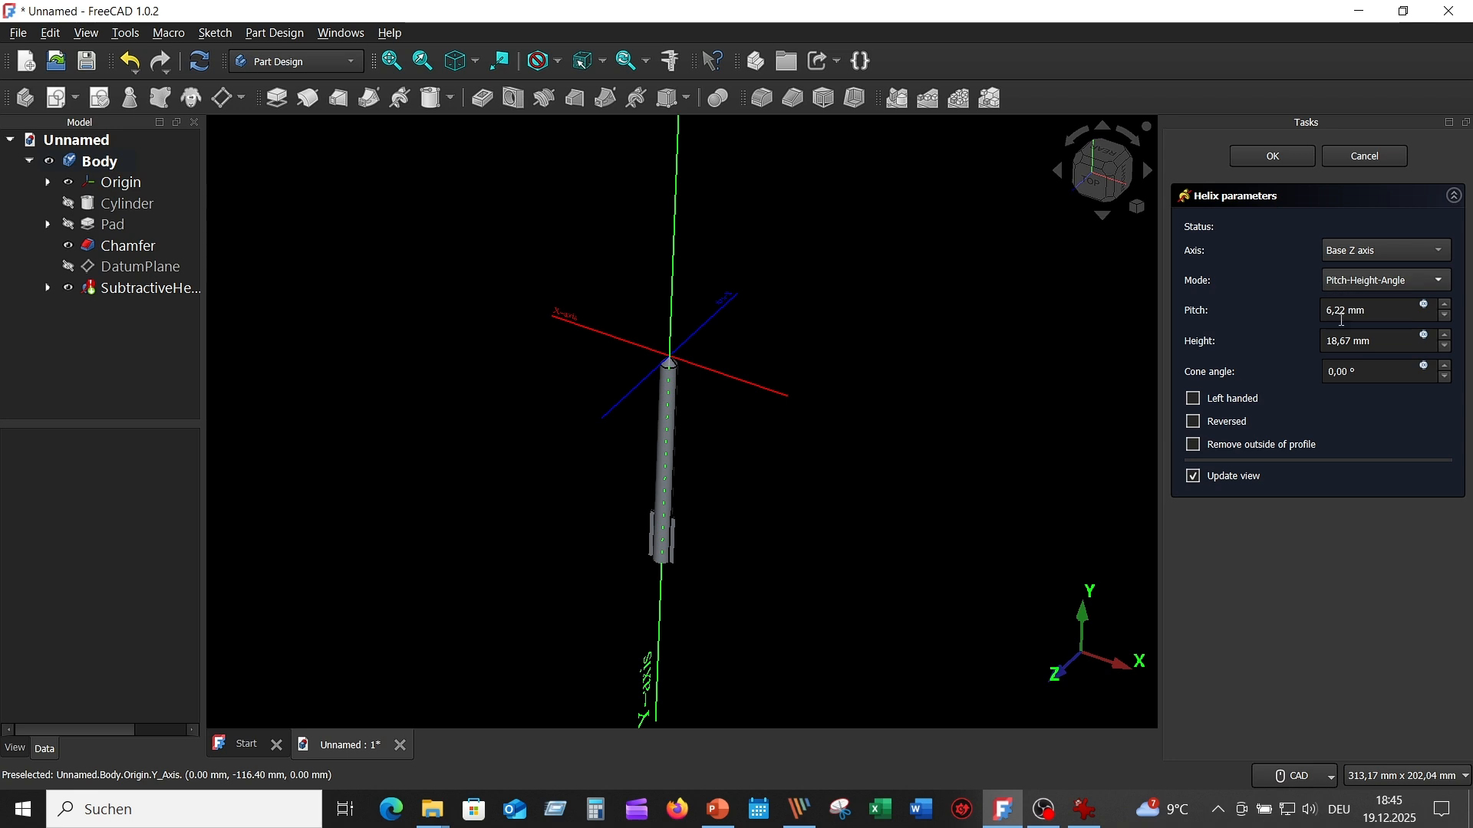
# - Set the helix pitch to 25 mm and its height to 60 mm, and check both against the reference drawing
pyautogui.moveTo(1373, 312); pyautogui.dragTo(1327, 312)
pyautogui.write('25')
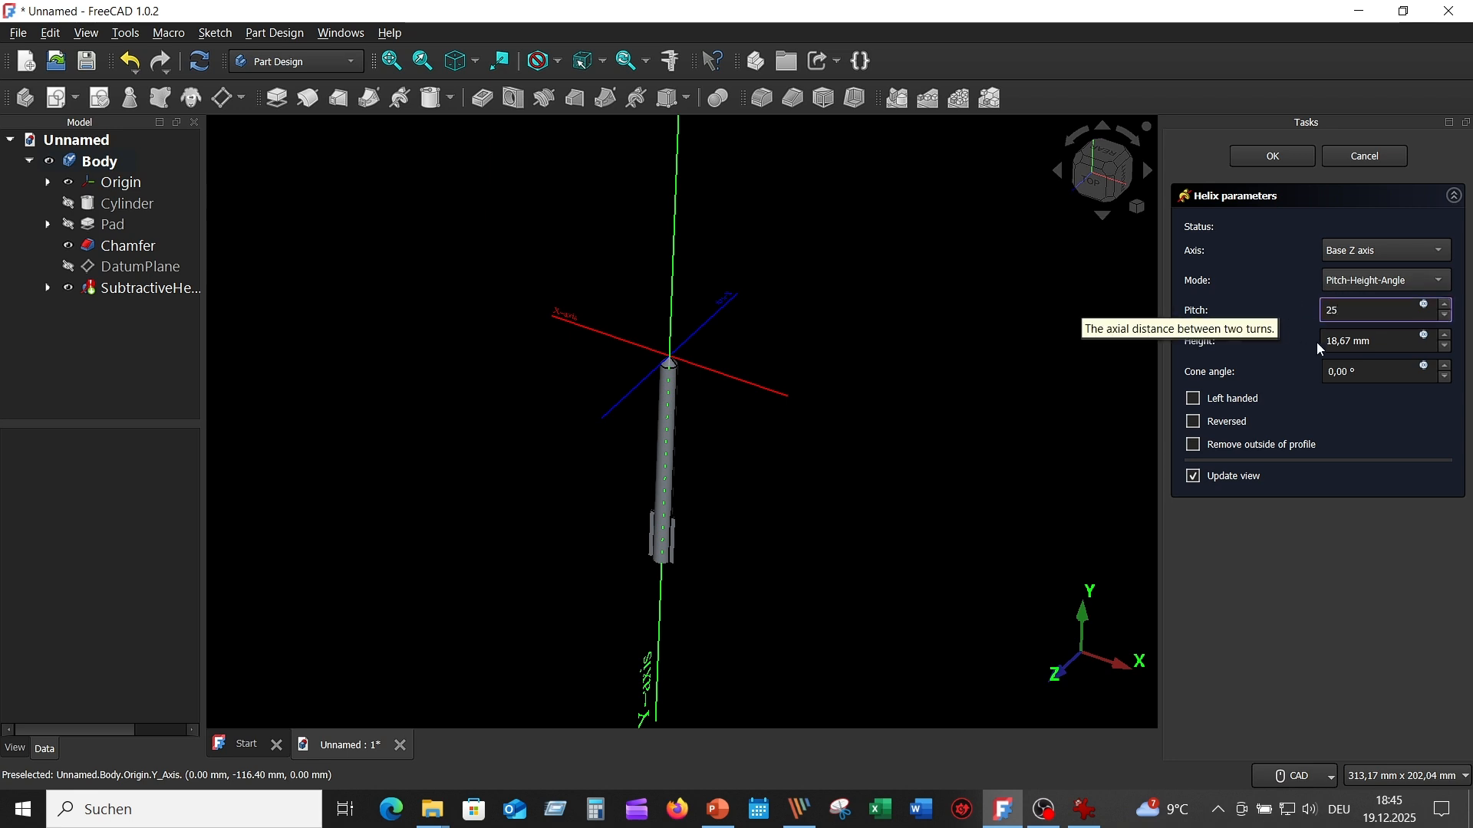
pyautogui.moveTo(1373, 342); pyautogui.dragTo(1315, 339)
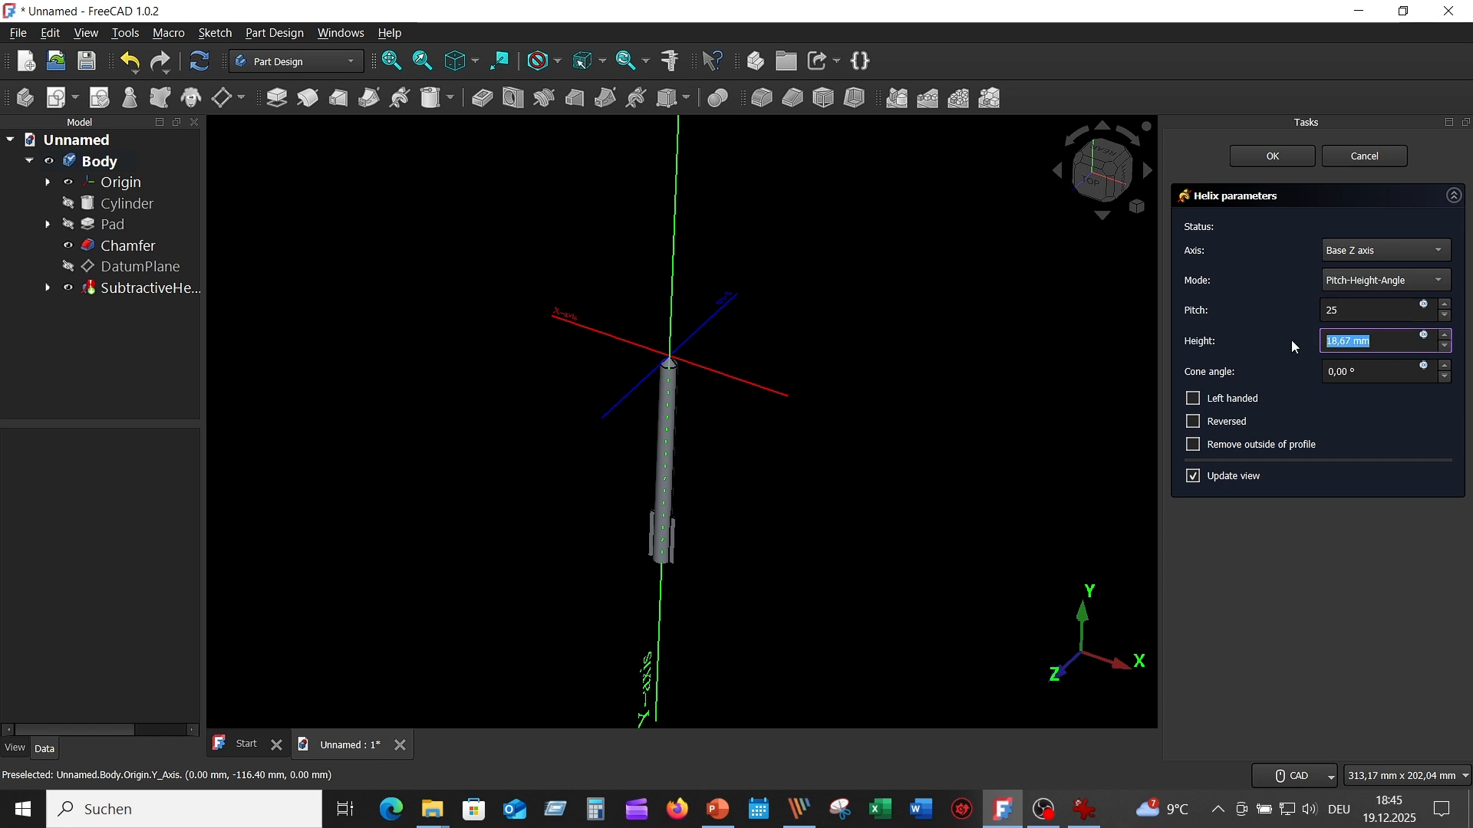
pyautogui.write('60')
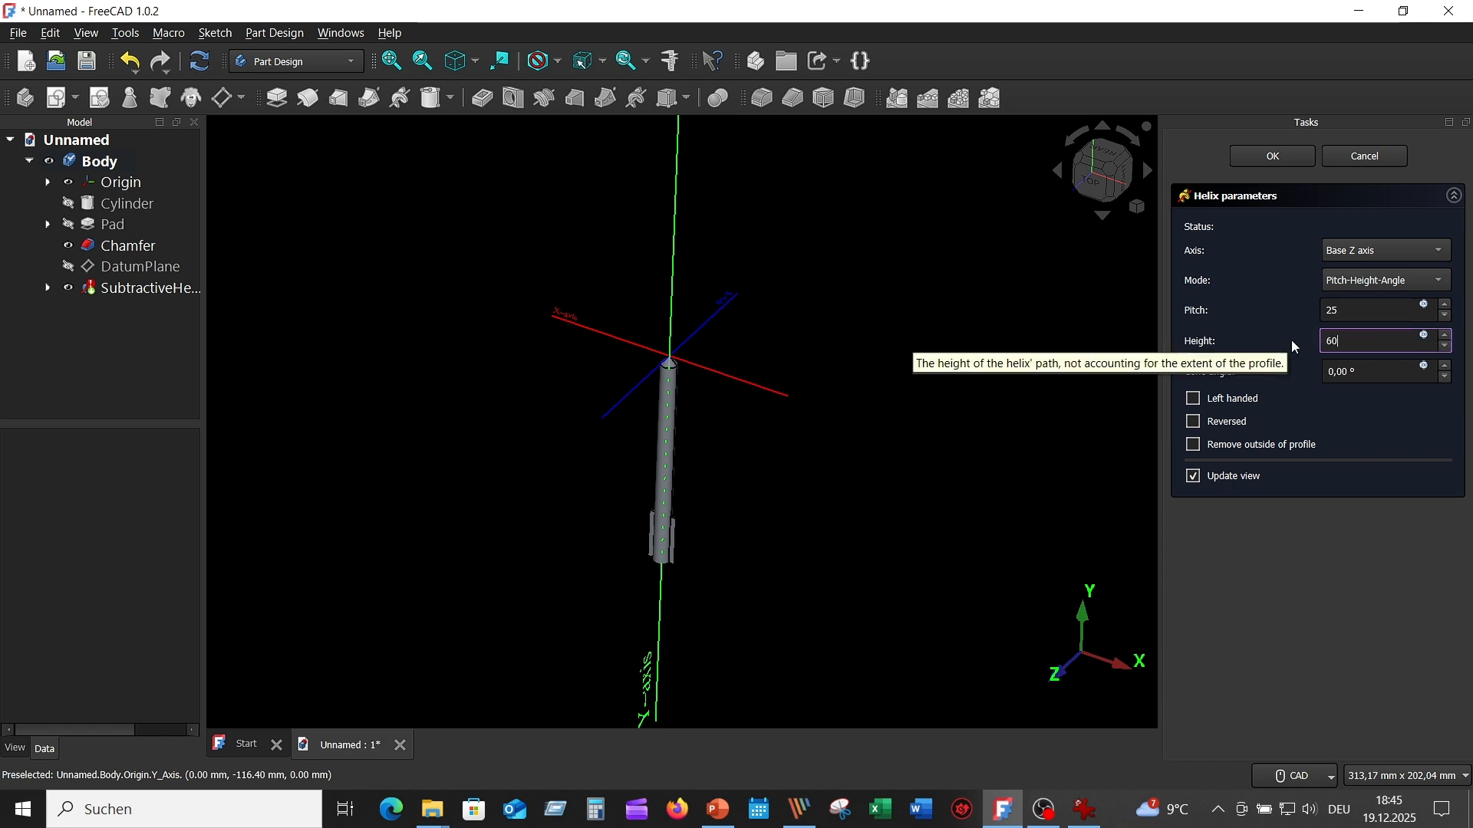
pyautogui.click(1386, 373)
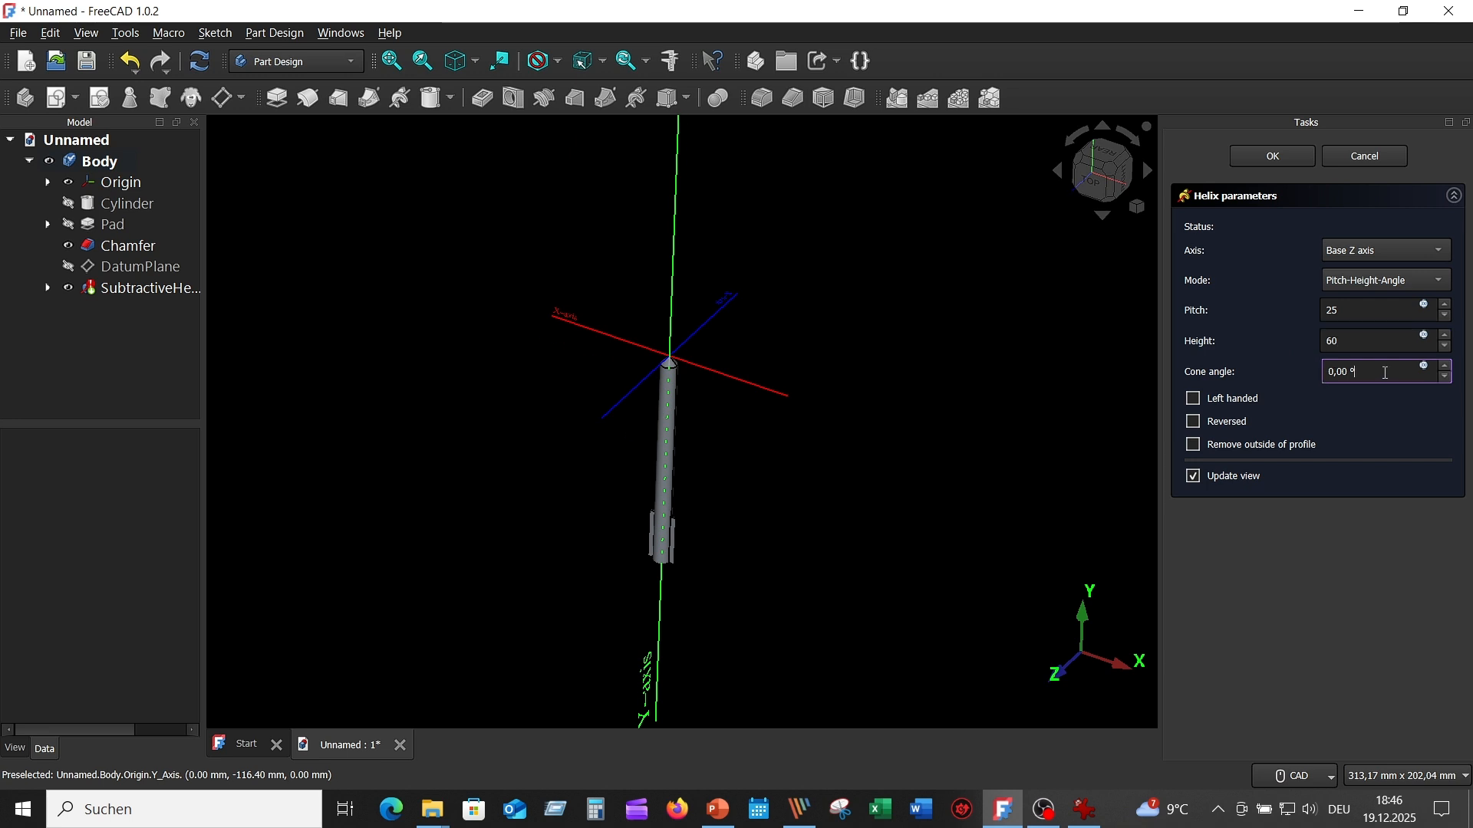
pyautogui.click(1084, 812)
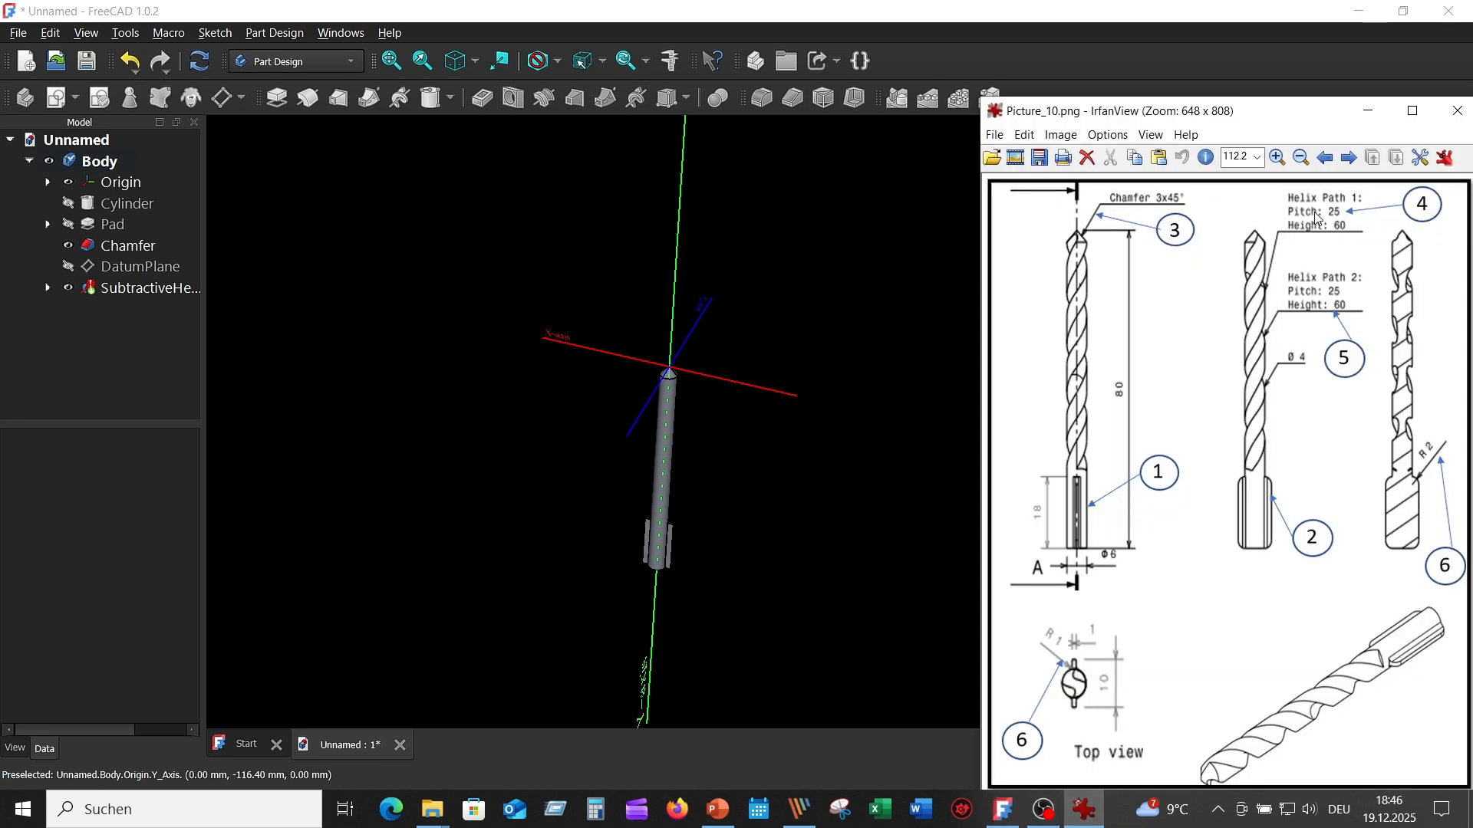
pyautogui.click(928, 291)
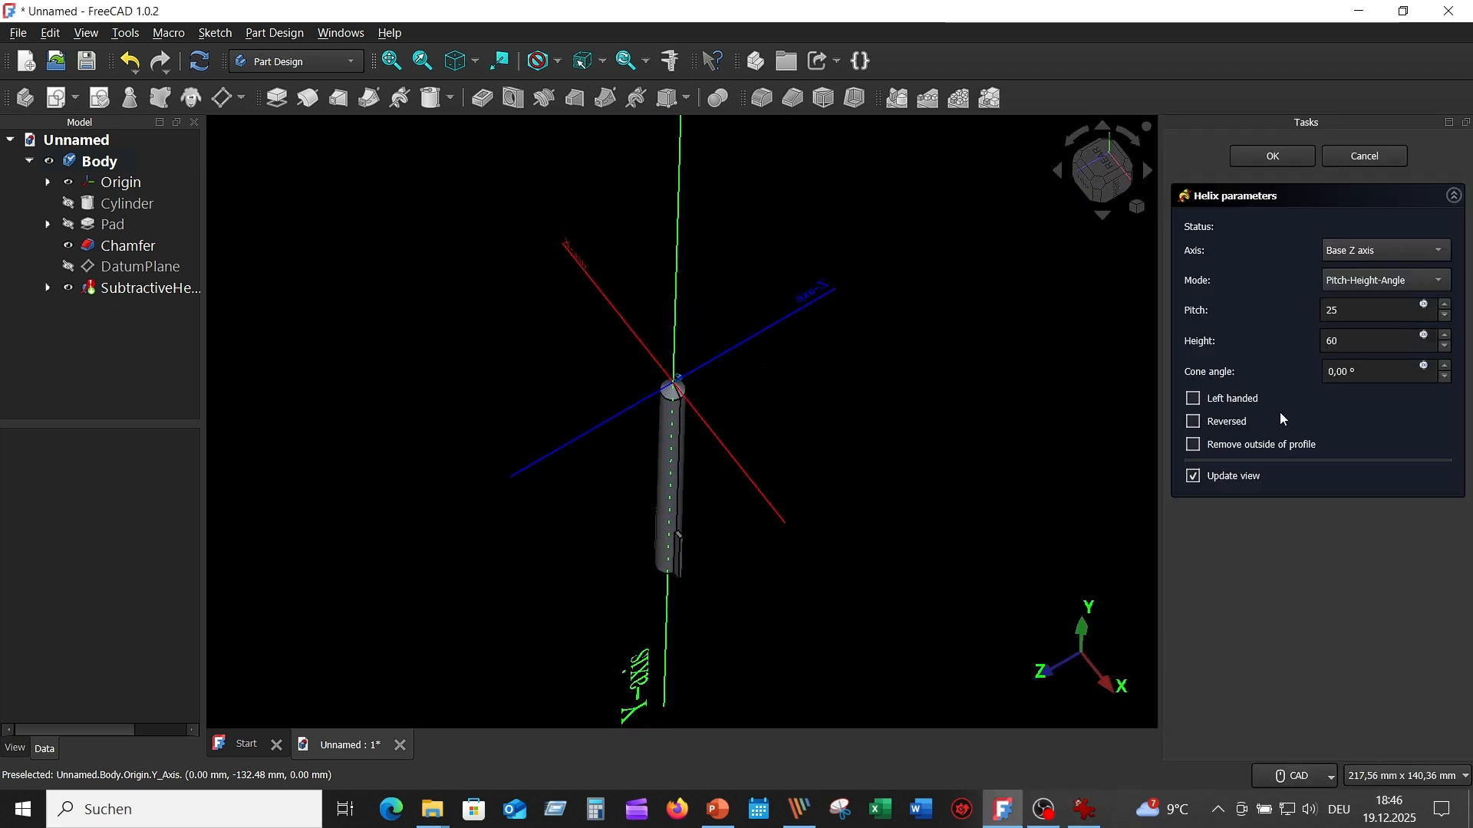
# - Set the helix axis to the base Y axis, reverse its direction so it cuts along the drill body, and confirm it
pyautogui.click(1441, 251)
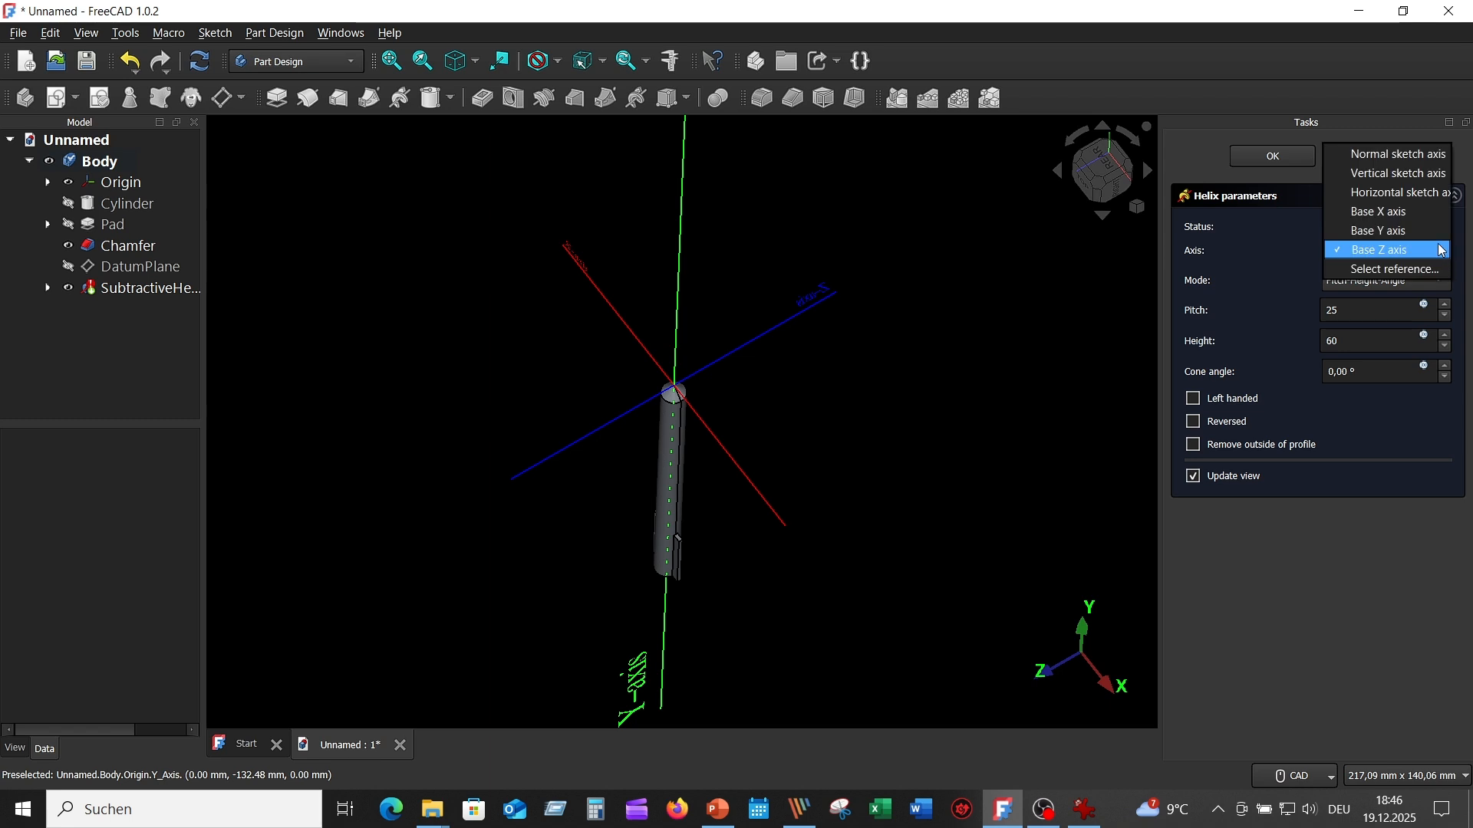
pyautogui.click(1401, 234)
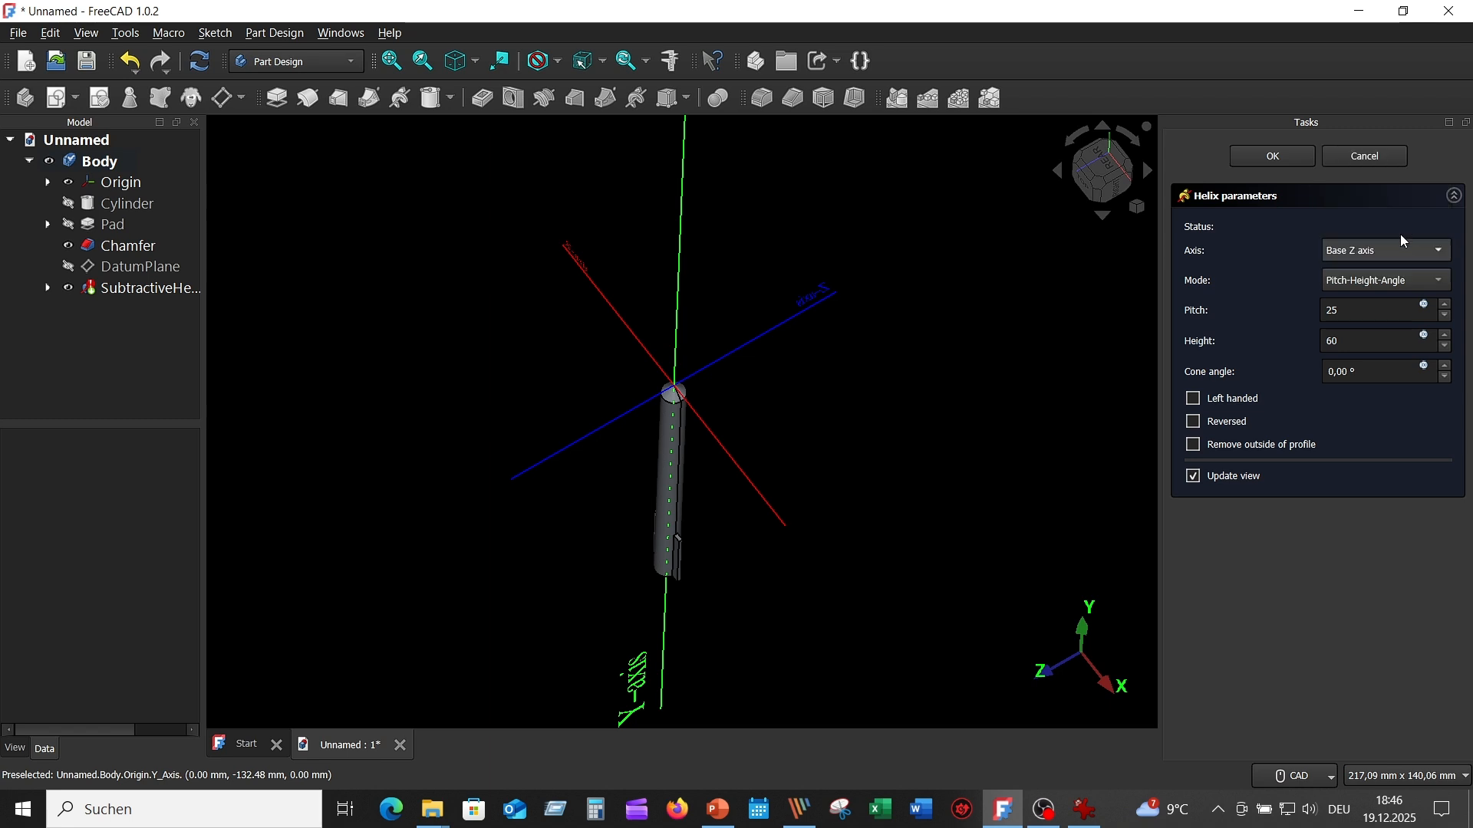
pyautogui.click(1194, 424)
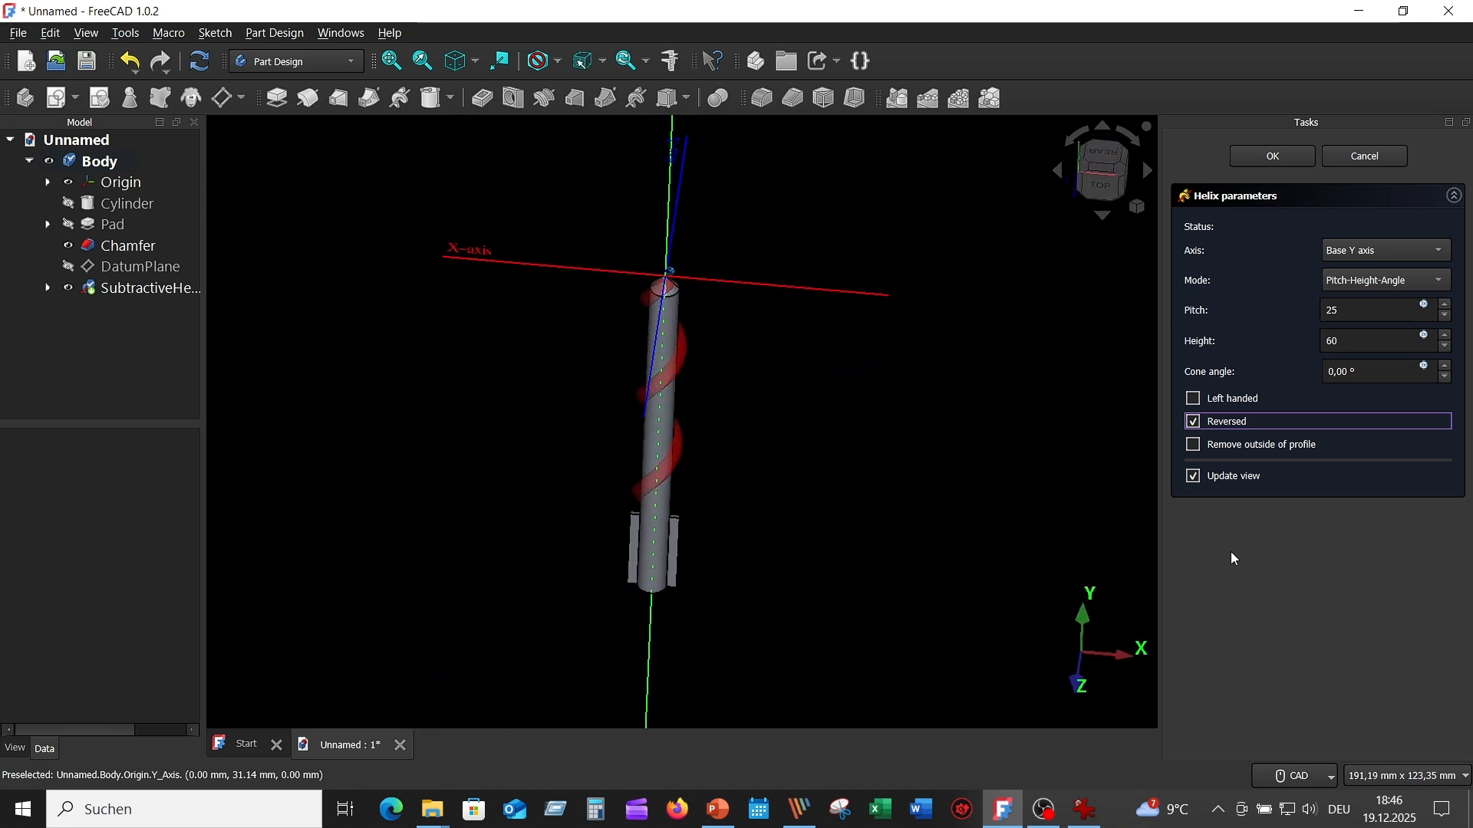
pyautogui.click(1276, 156)
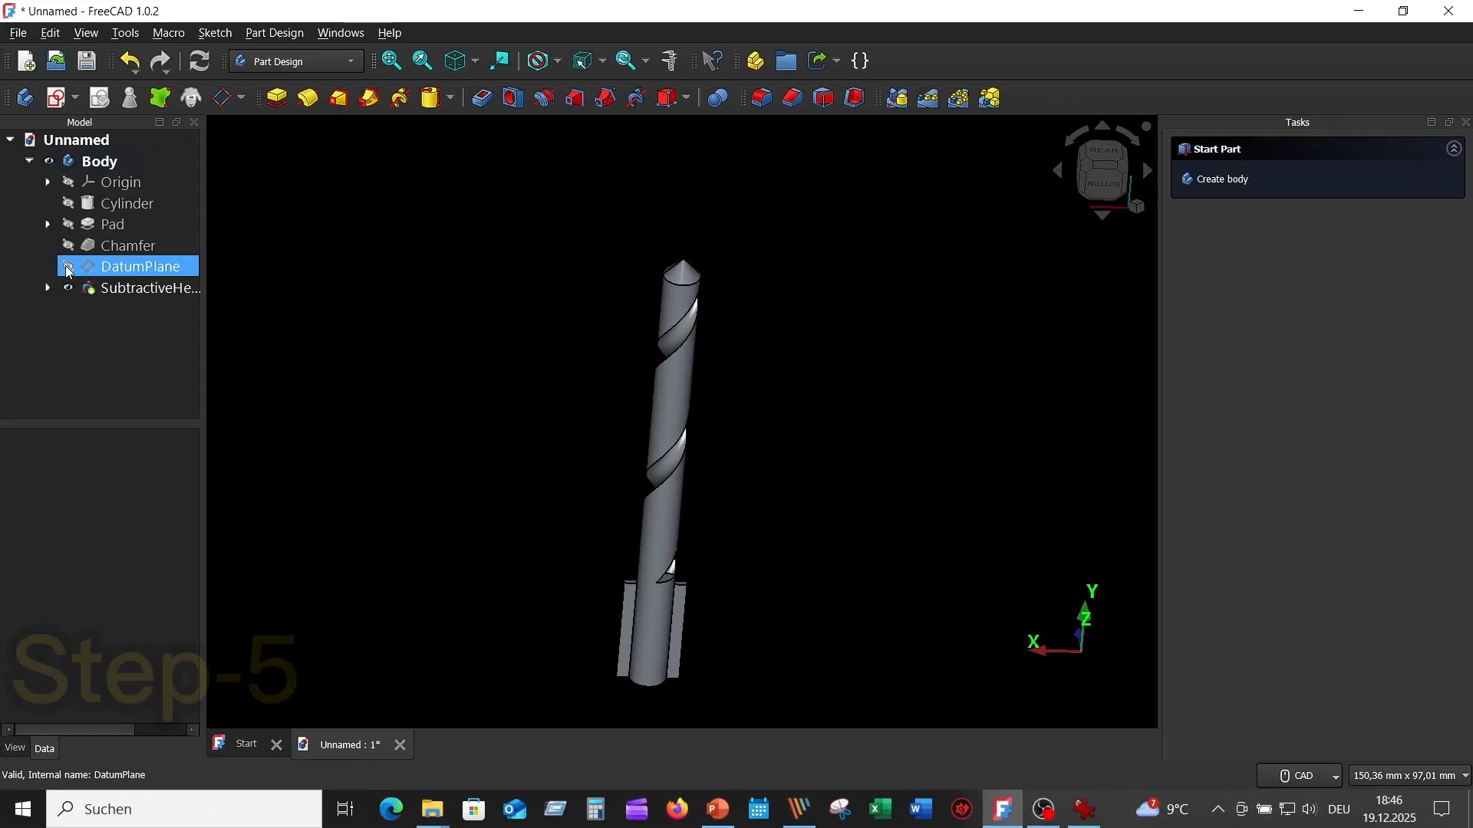
# - Show the datum plane at the drill tip to start a new sketch on it, and hide the plane again
pyautogui.click(68, 266)
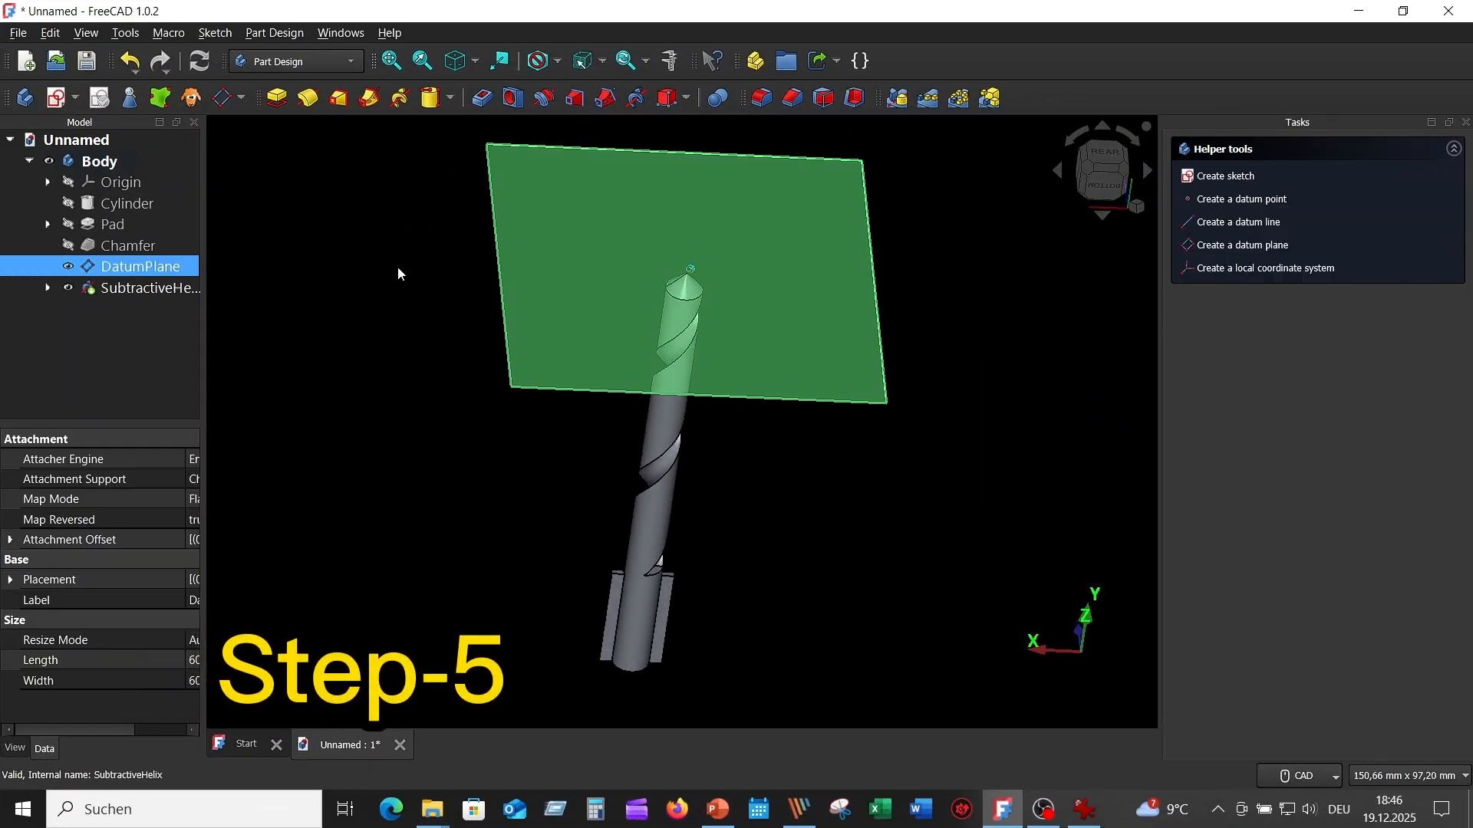
pyautogui.click(488, 256)
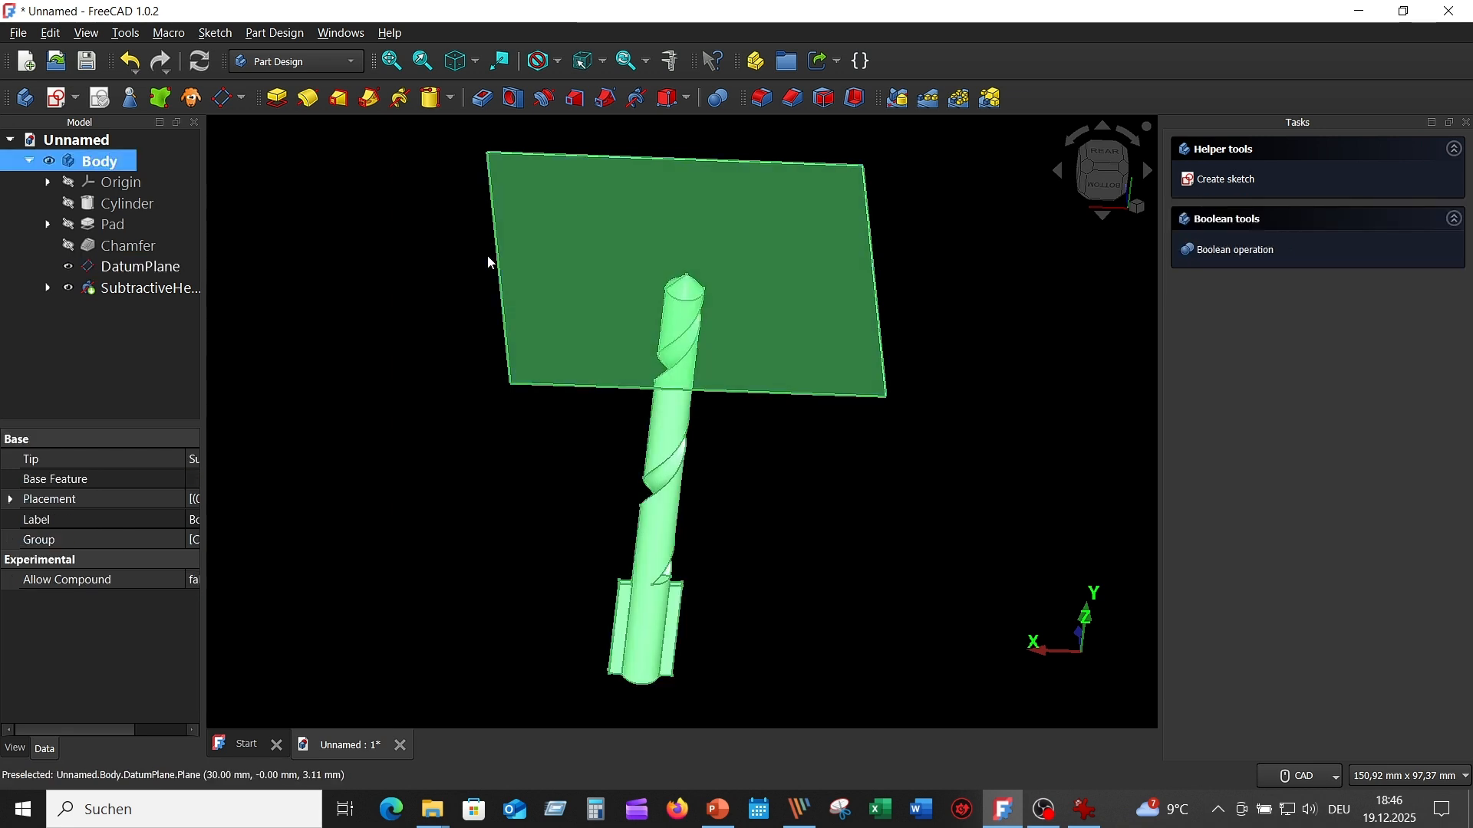
pyautogui.click(59, 99)
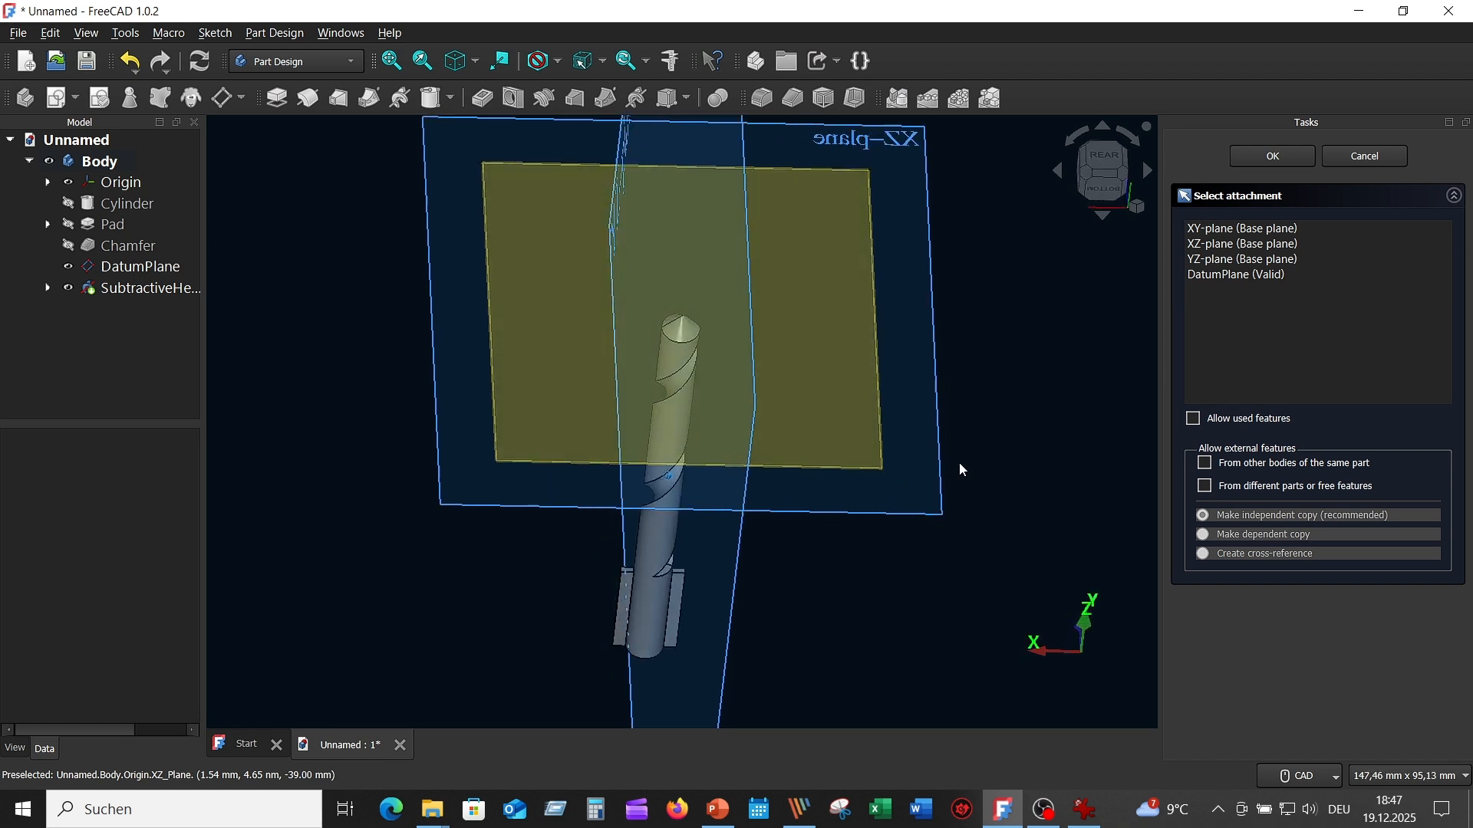
pyautogui.moveTo(959, 463); pyautogui.dragTo(925, 417, button='middle')
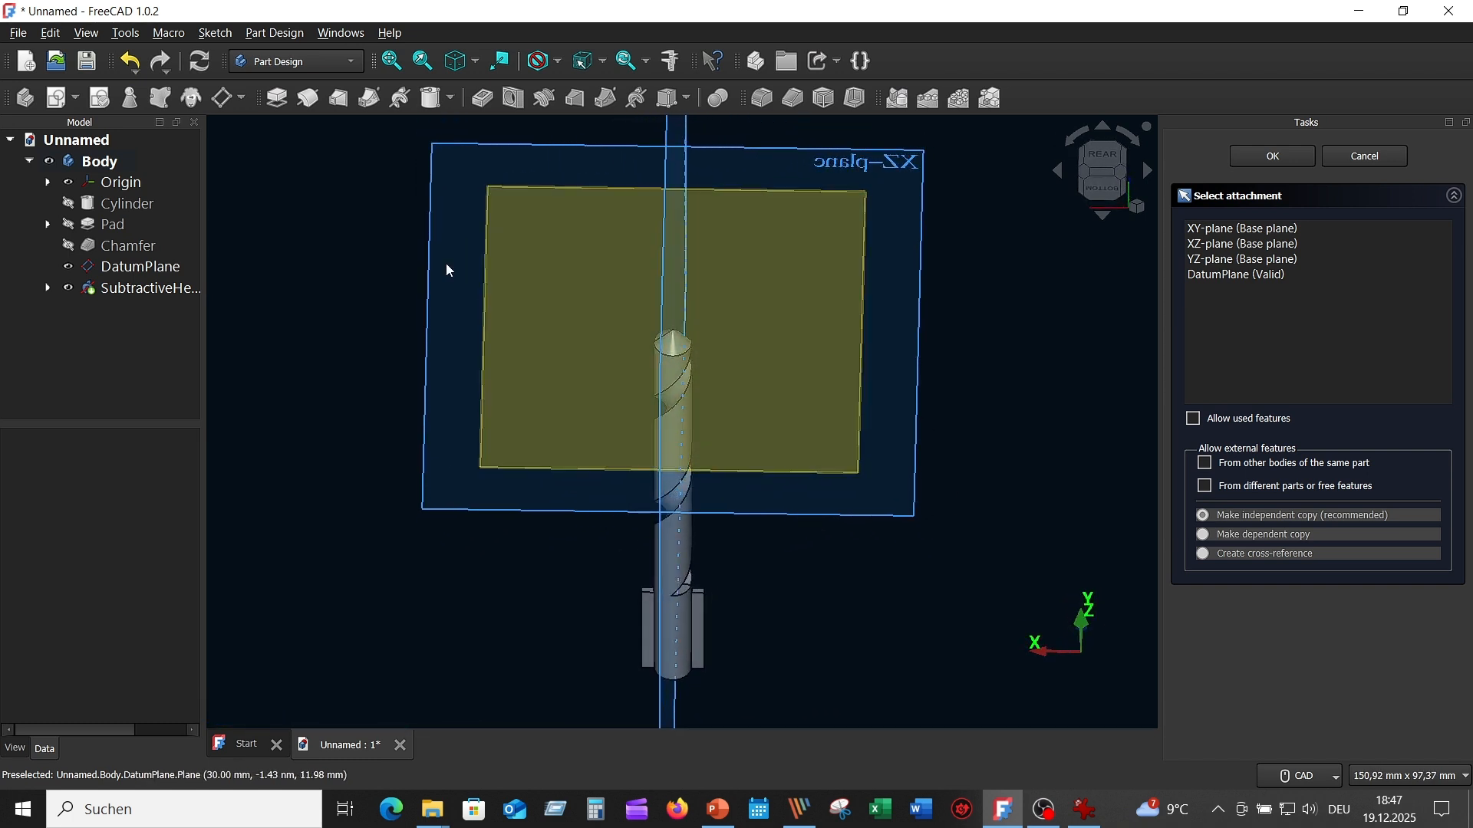
pyautogui.moveTo(383, 269); pyautogui.dragTo(382, 264, button='middle')
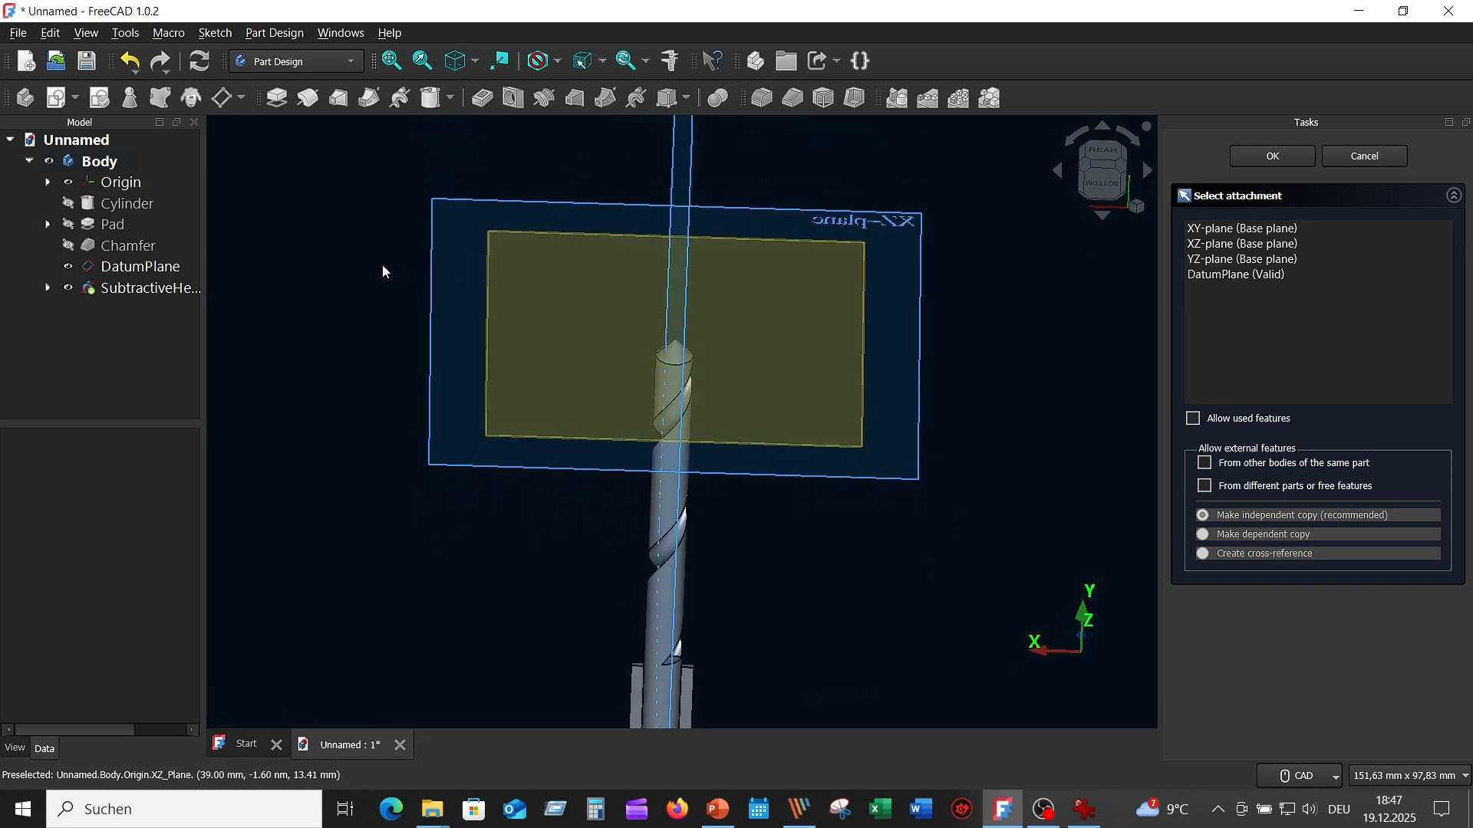
pyautogui.click(485, 296)
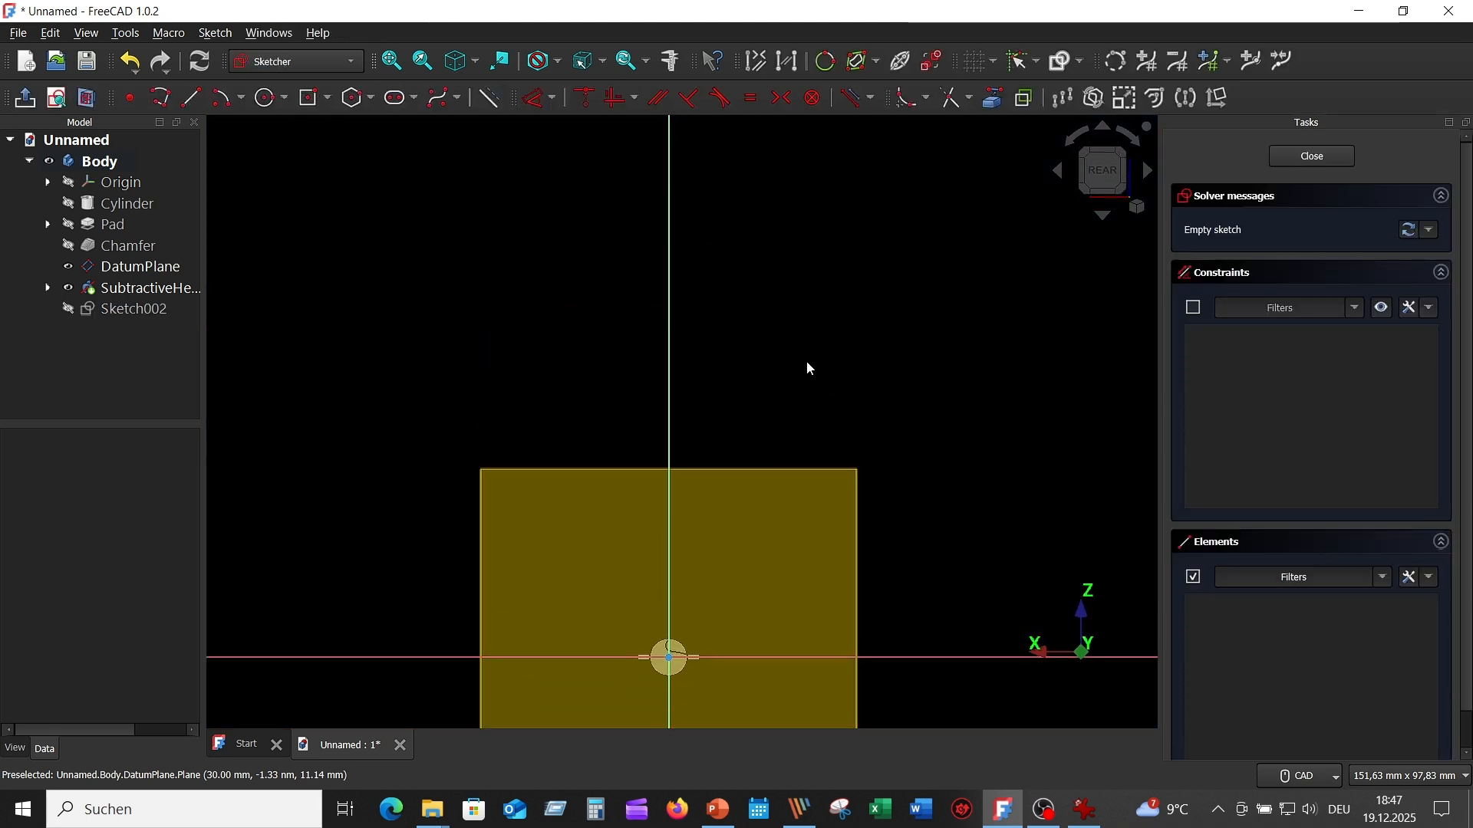
pyautogui.moveTo(807, 362); pyautogui.dragTo(829, 82, button='middle')
pyautogui.scroll(4, 685, 315)
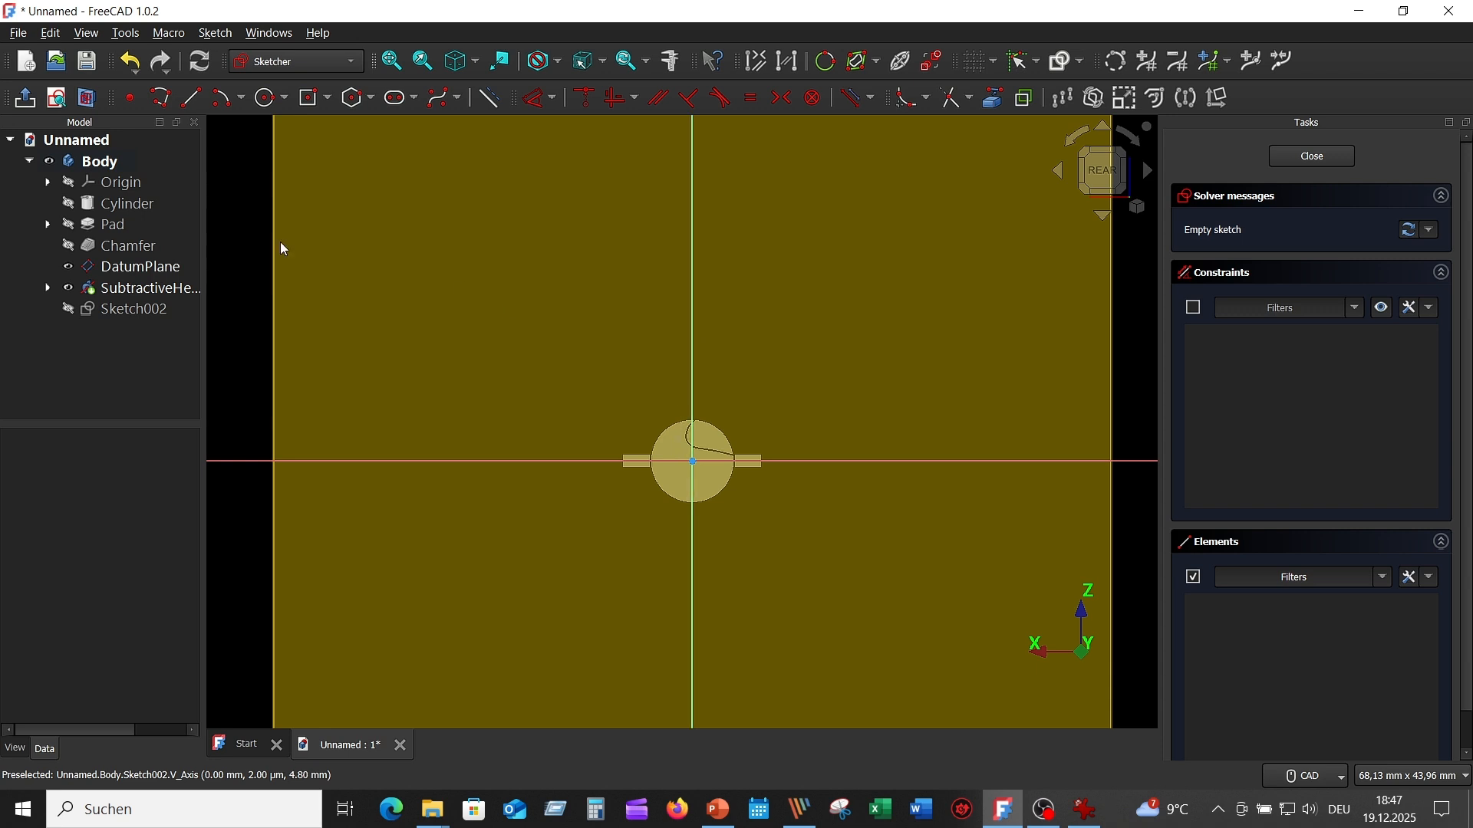
pyautogui.click(68, 267)
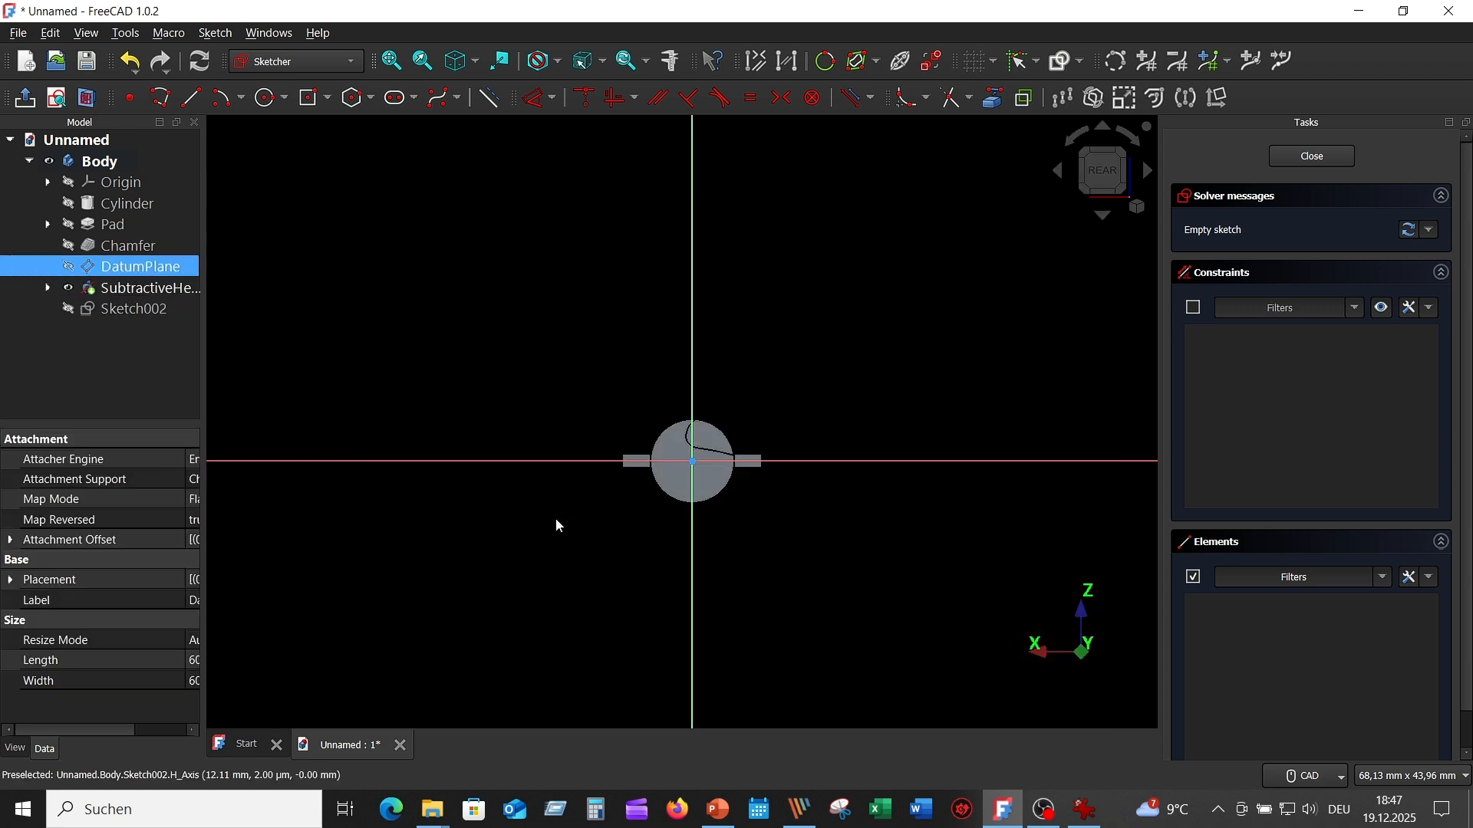
# - Sketch a 4 mm diameter circle centered on the vertical axis about 5 mm below the origin
pyautogui.scroll(4, 853, 560)
pyautogui.moveTo(692, 455)
pyautogui.mouseDown(button='middle')
pyautogui.moveTo(842, 381)
pyautogui.moveTo(826, 426)
pyautogui.mouseUp(button='middle')
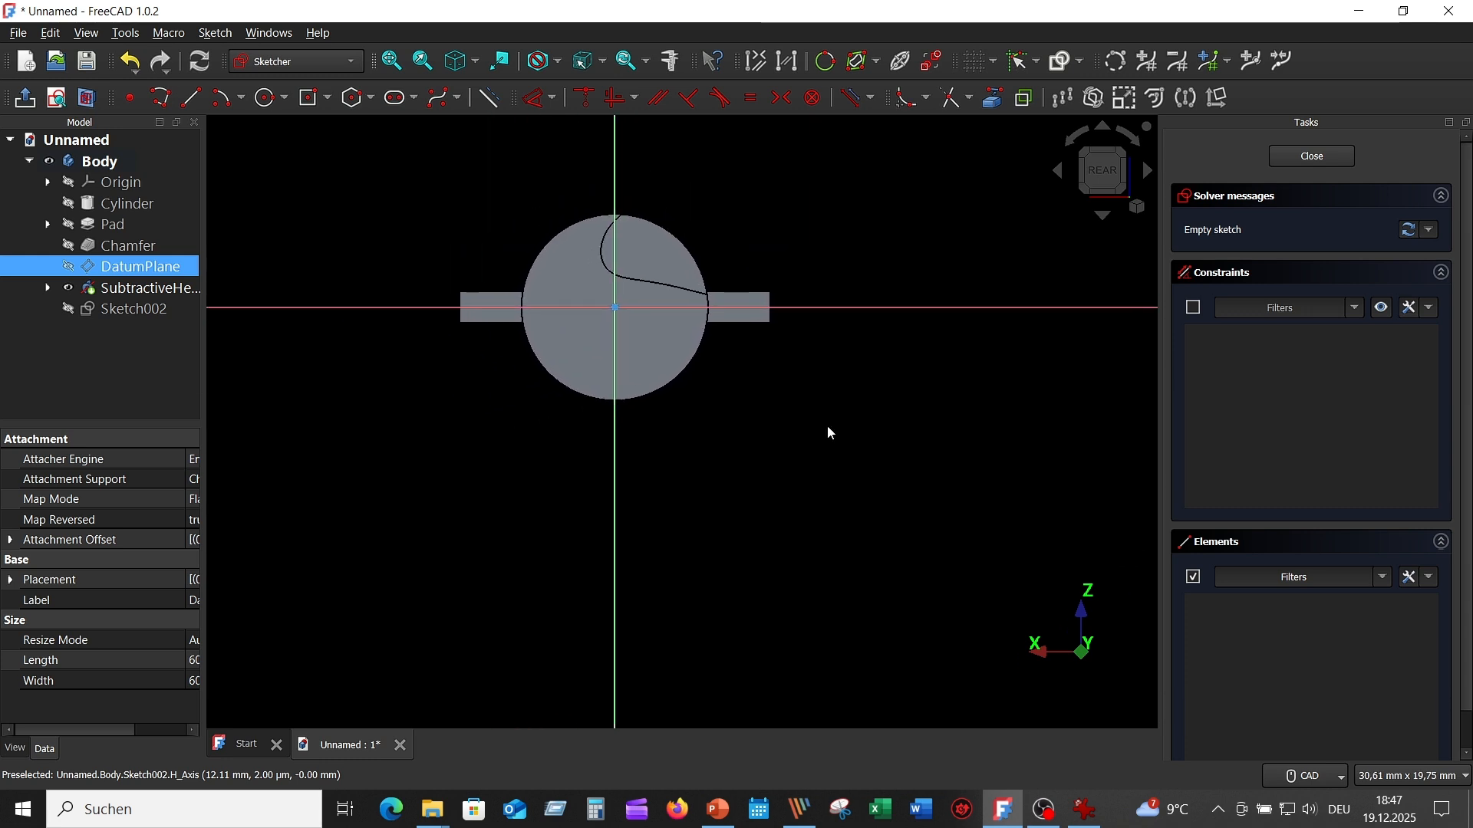
pyautogui.click(266, 98)
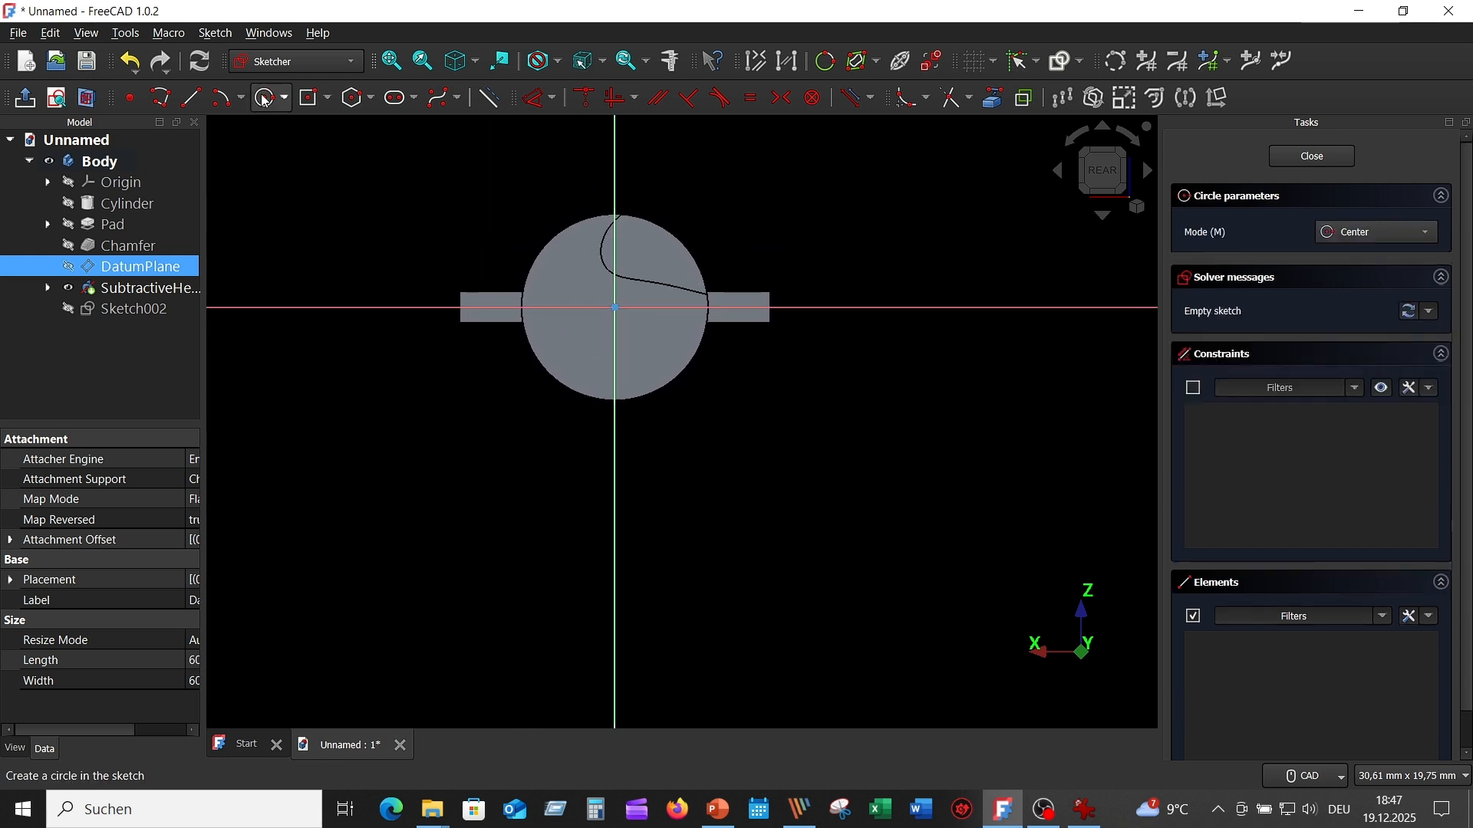
pyautogui.click(616, 476)
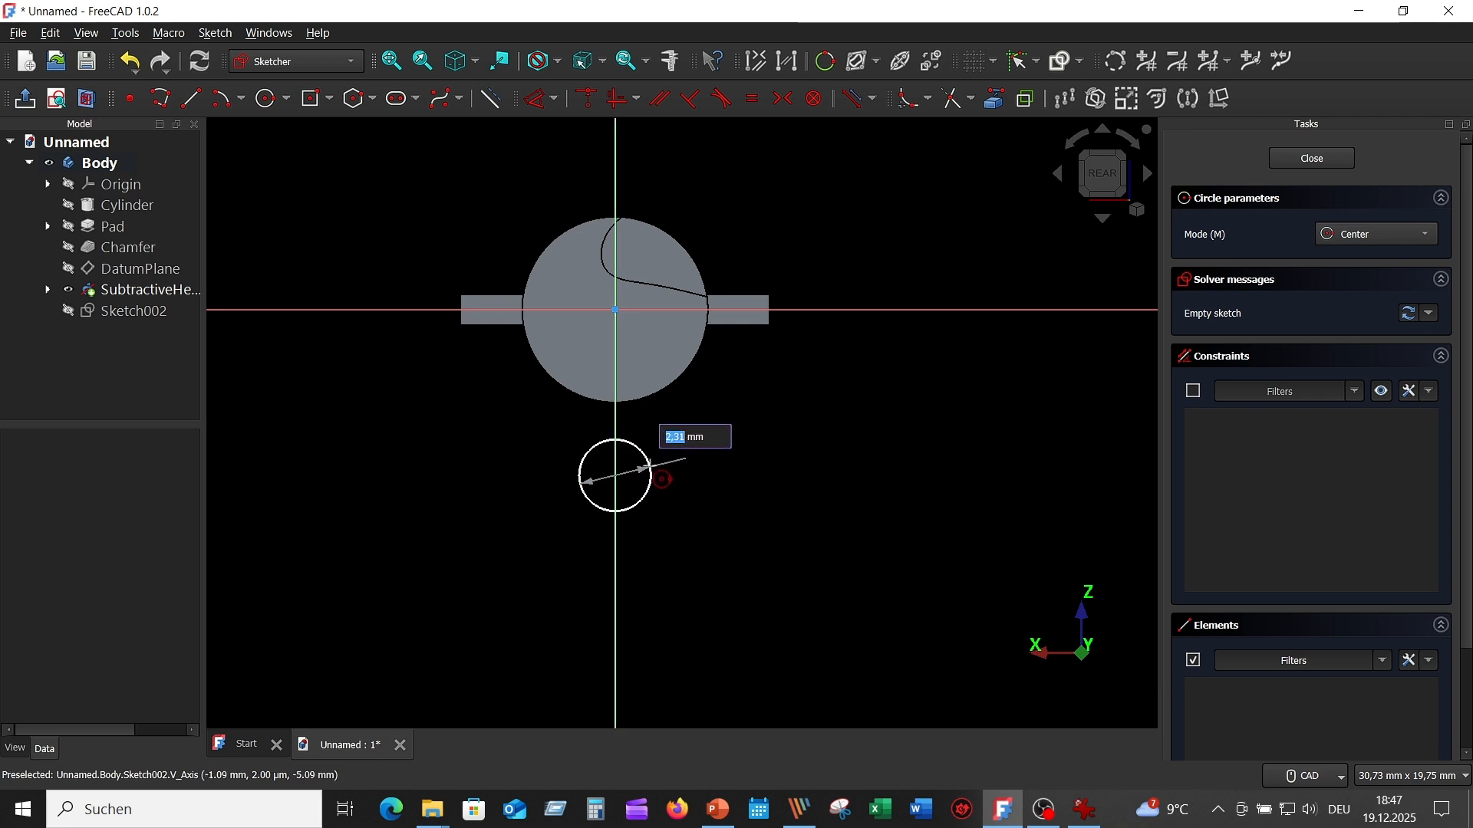
pyautogui.write('4')
pyautogui.press('Return')
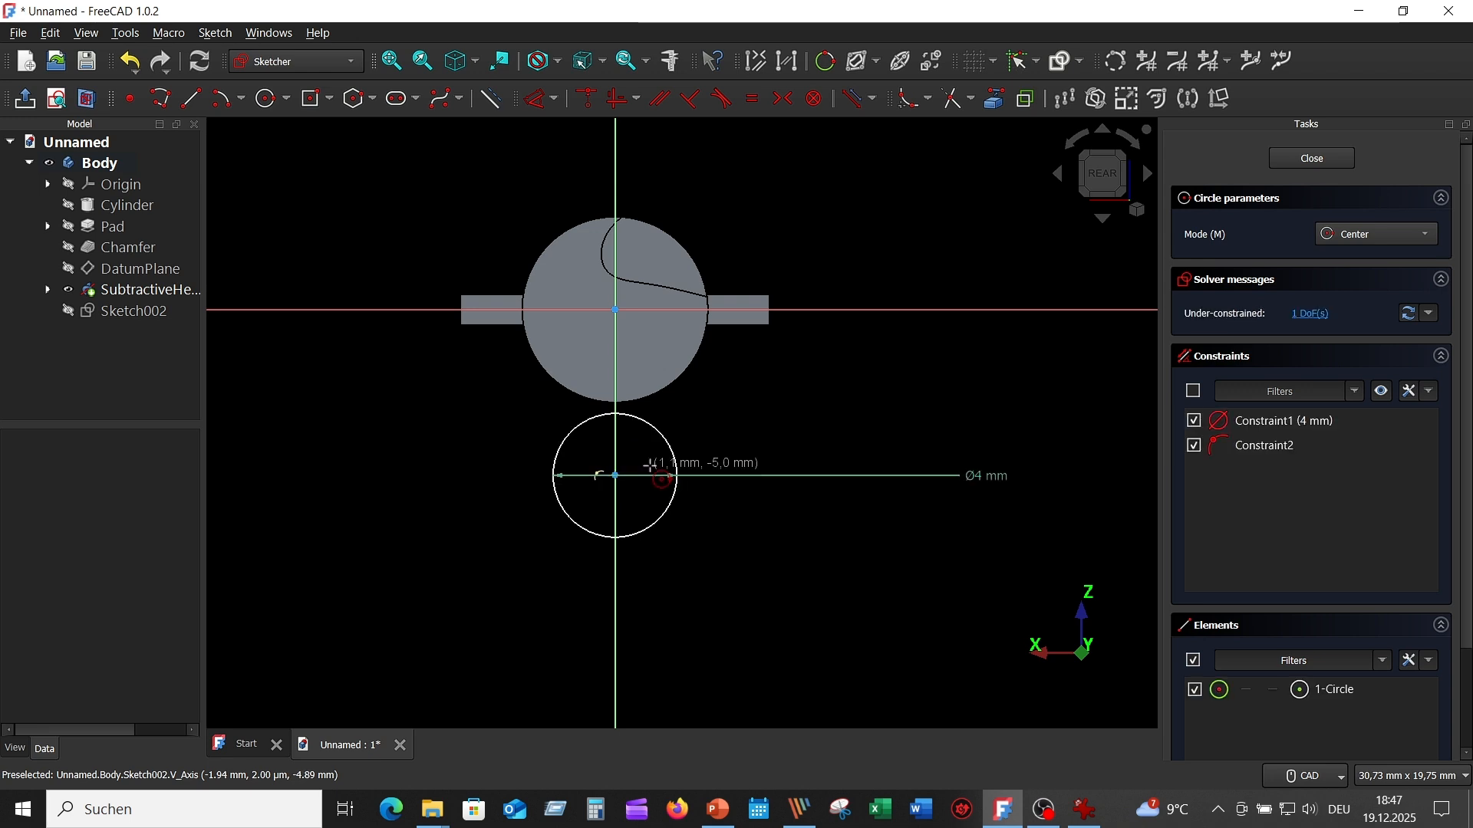
# - Project the drill body's lower circular edge into the sketch as external geometry and move the 4 mm diameter dimension clear of it
pyautogui.click(995, 102)
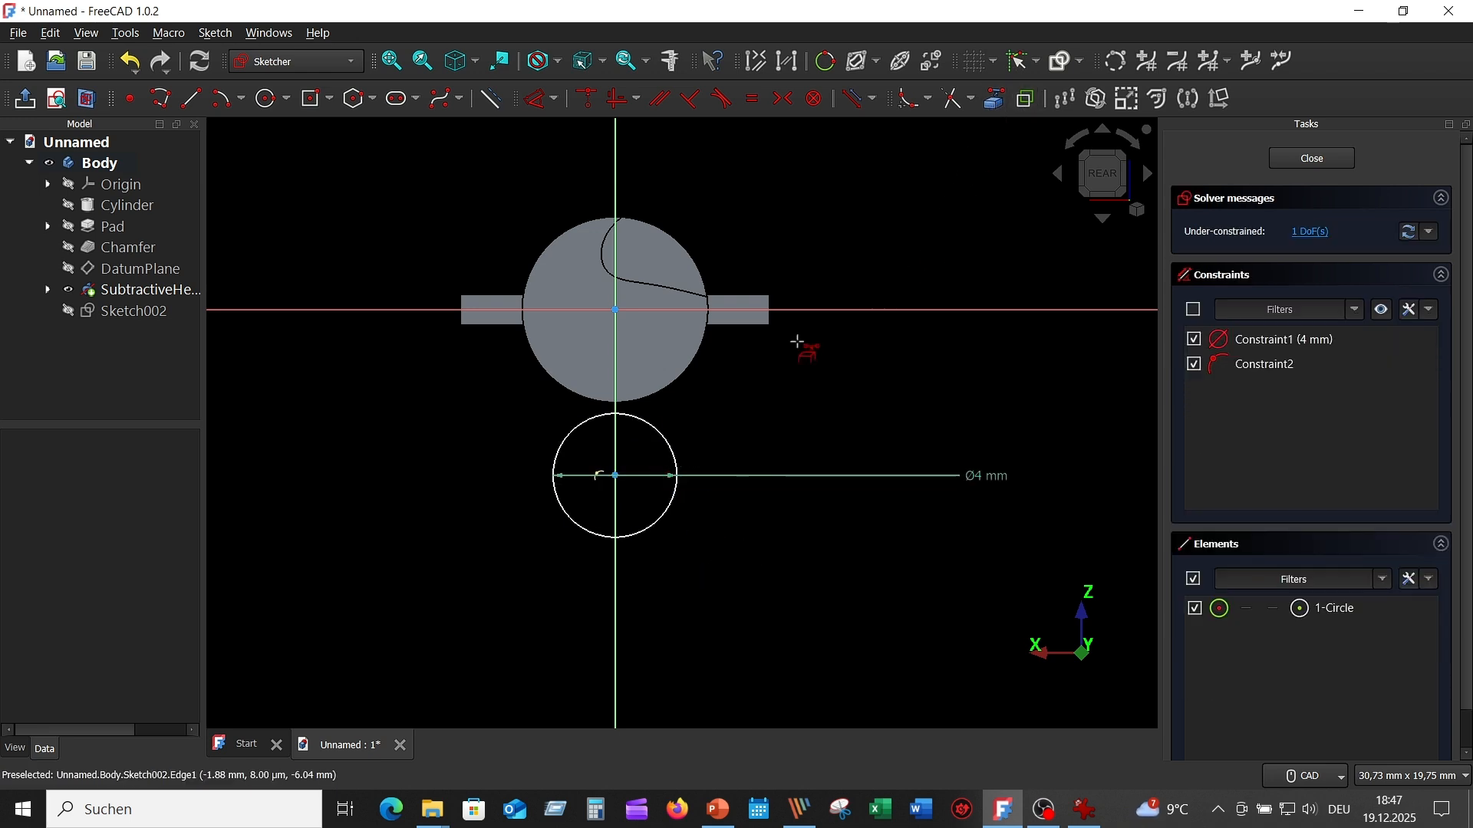
pyautogui.click(664, 389)
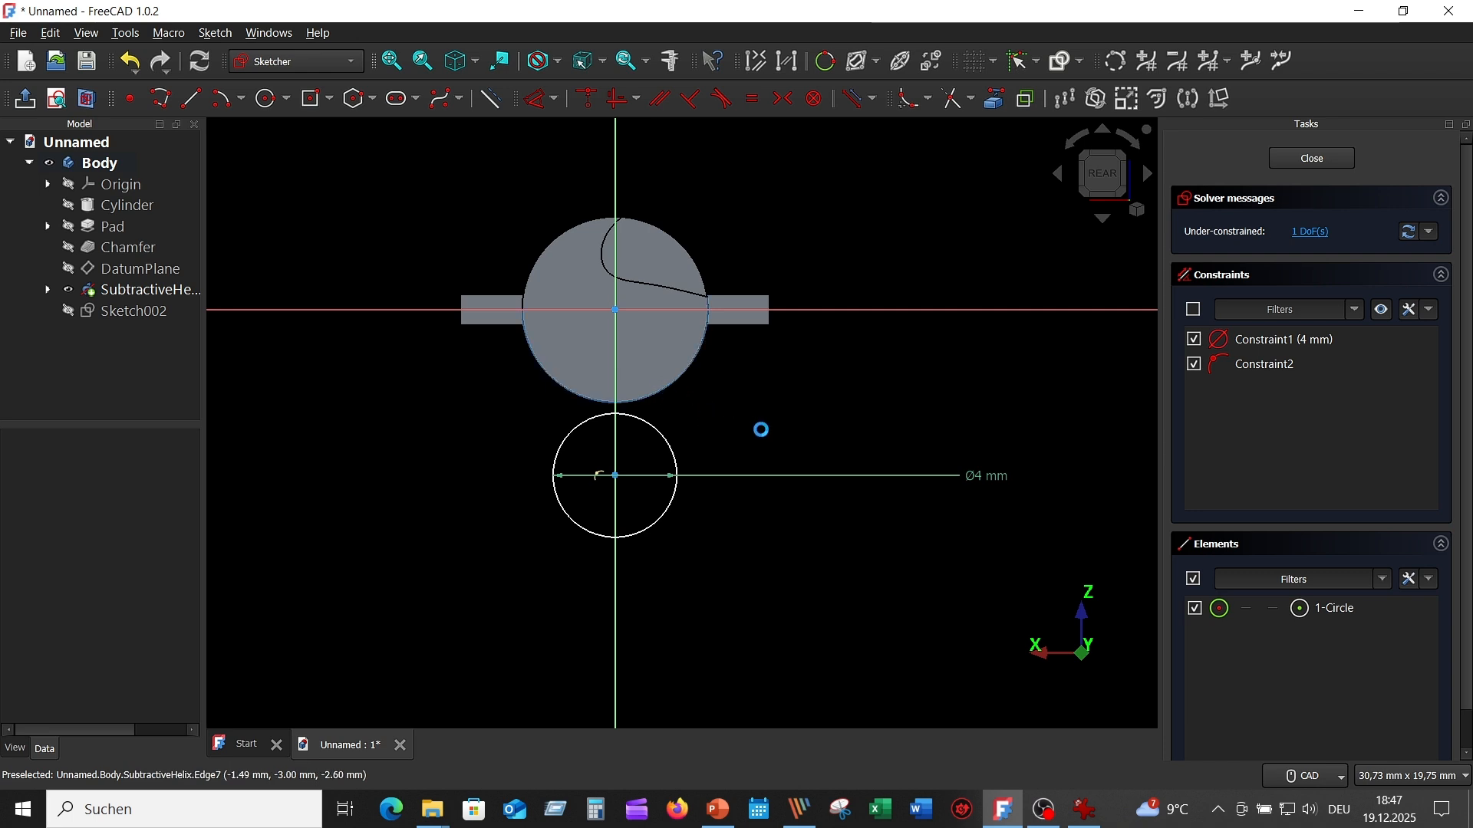
pyautogui.rightClick(827, 394)
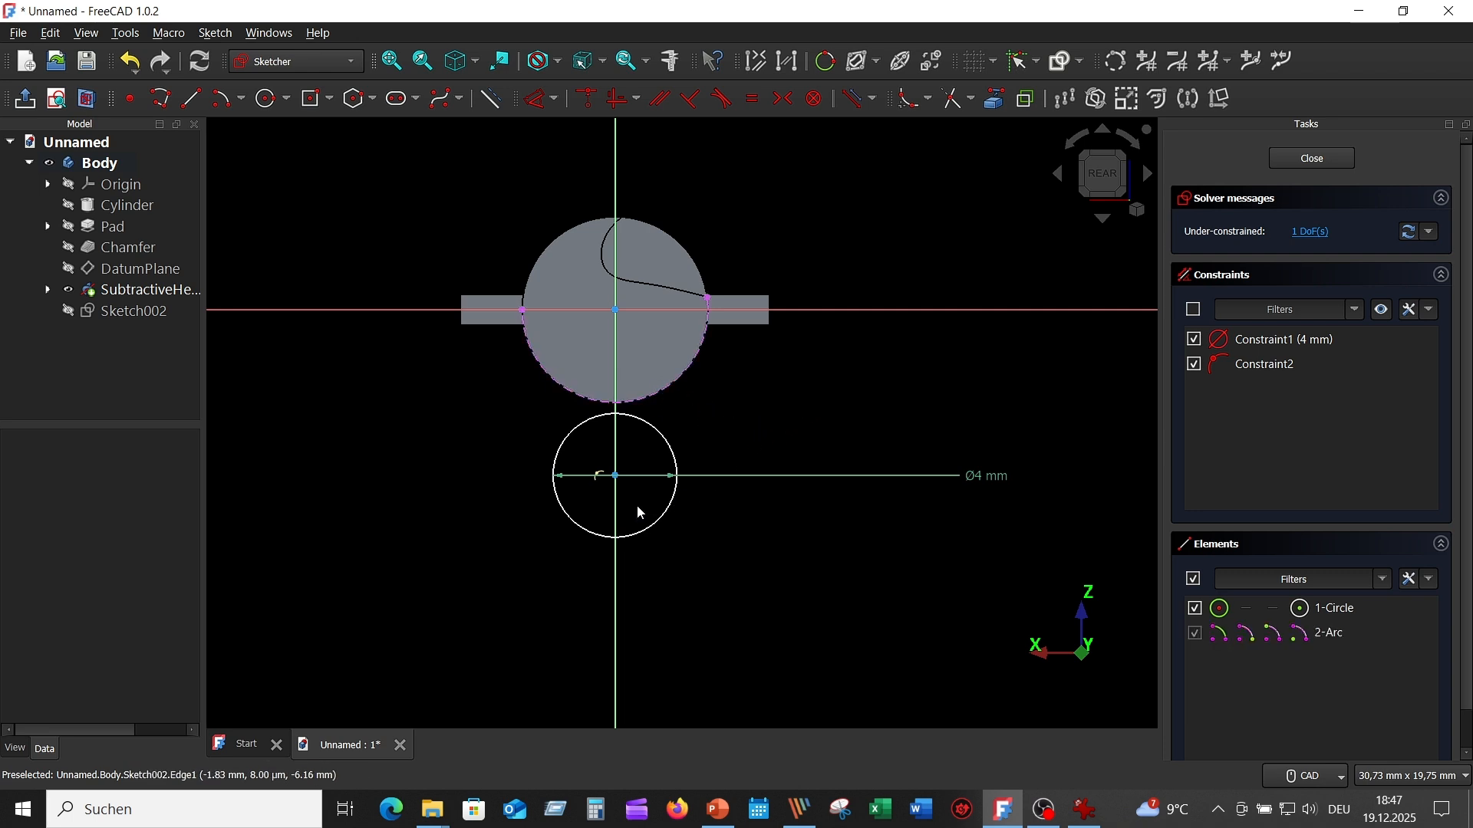
pyautogui.moveTo(970, 478); pyautogui.dragTo(804, 396)
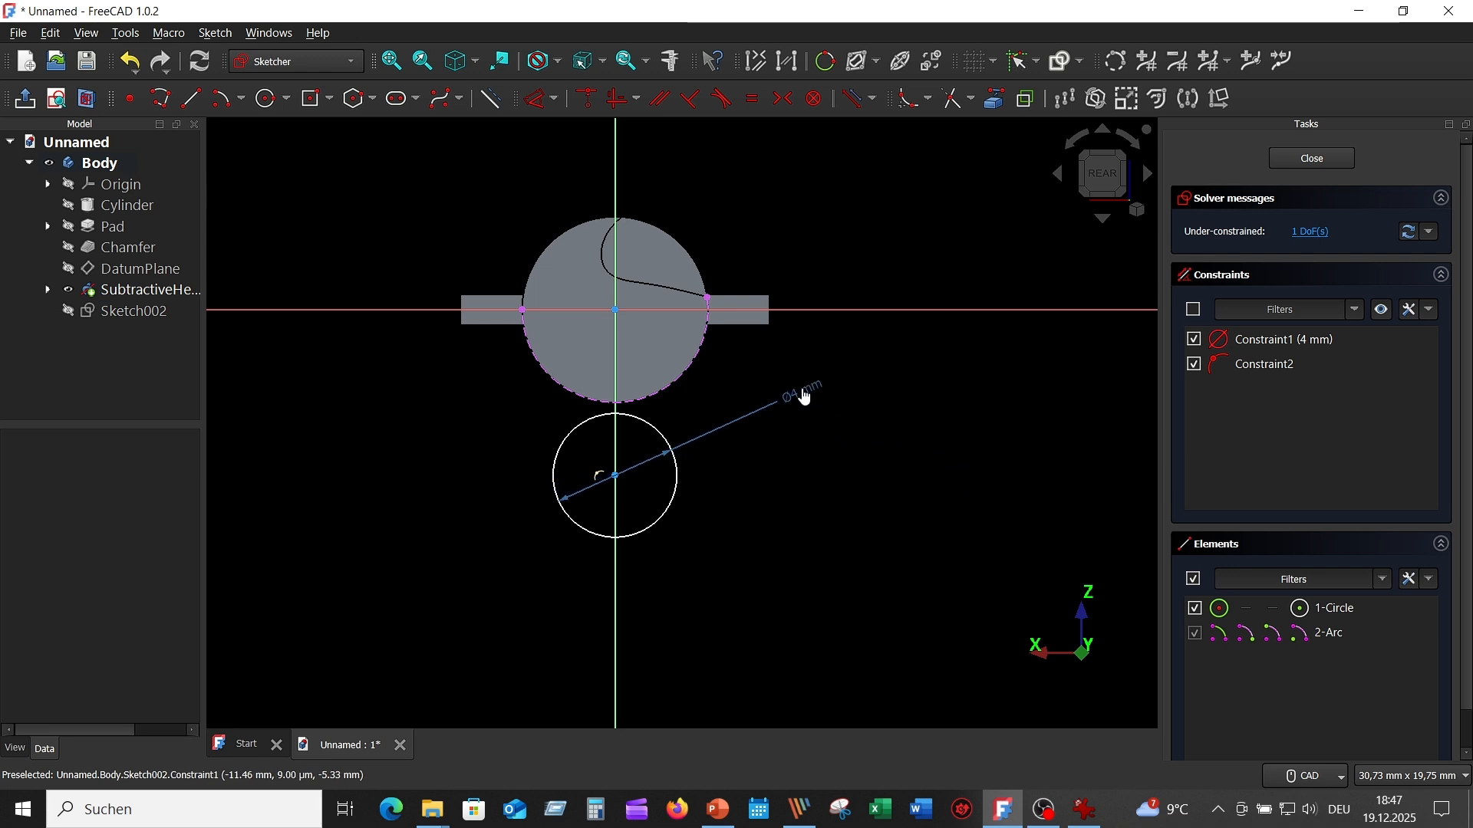
# - Constrain the circle's center onto the projected body edge with a coincident constraint, and close the sketch
pyautogui.click(618, 477)
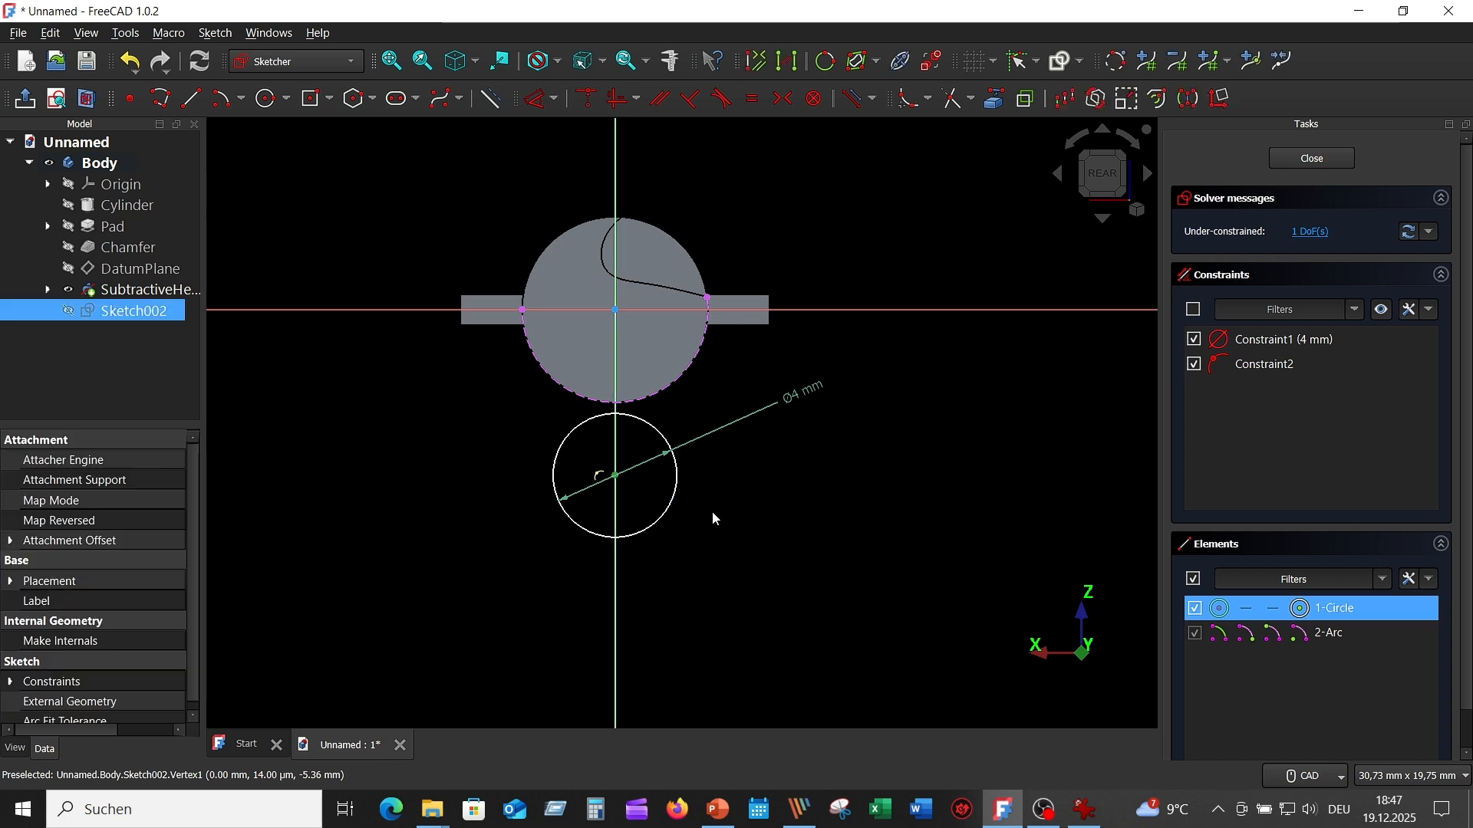
pyautogui.click(664, 394)
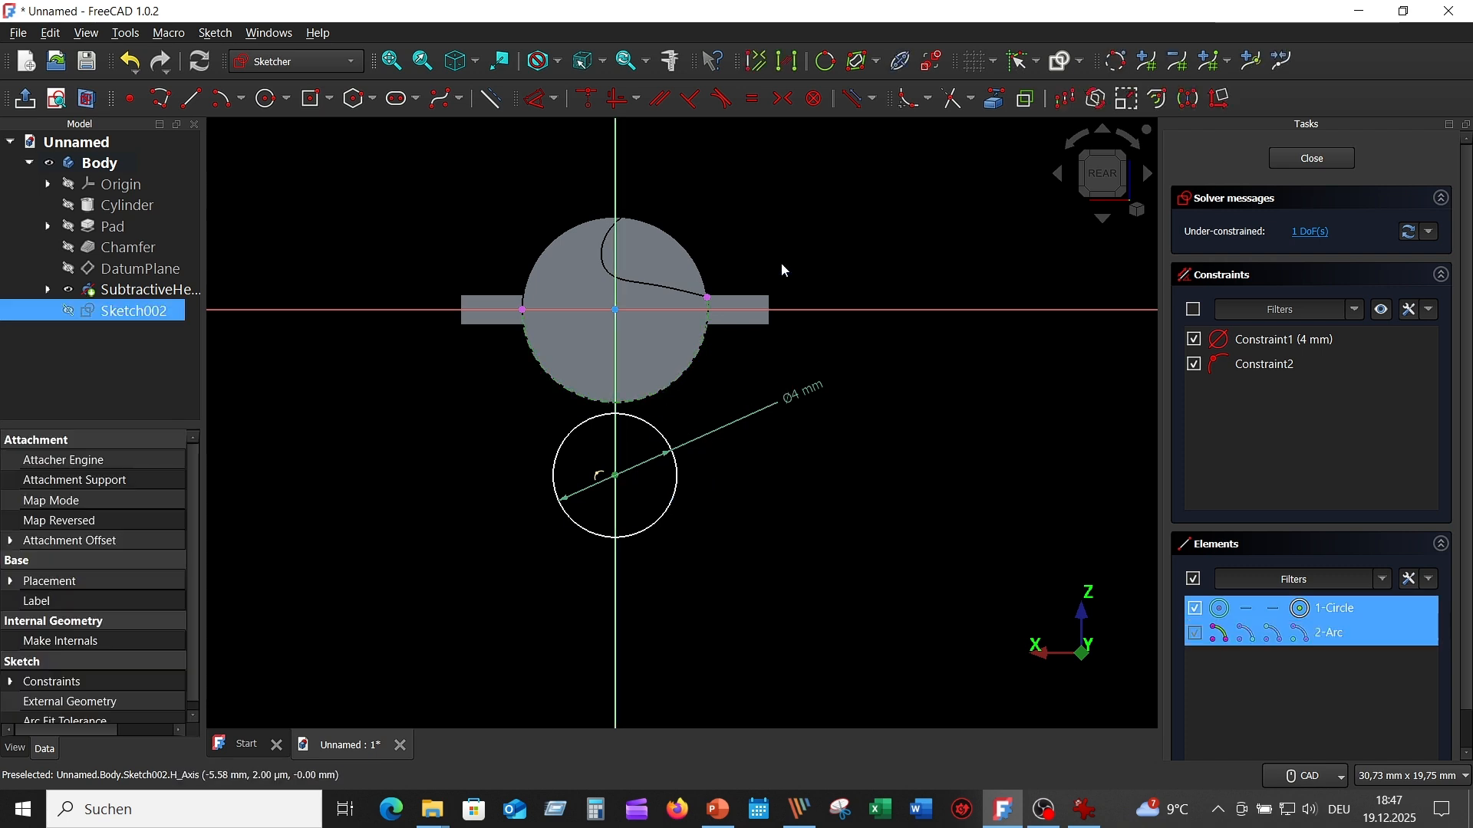
pyautogui.click(588, 100)
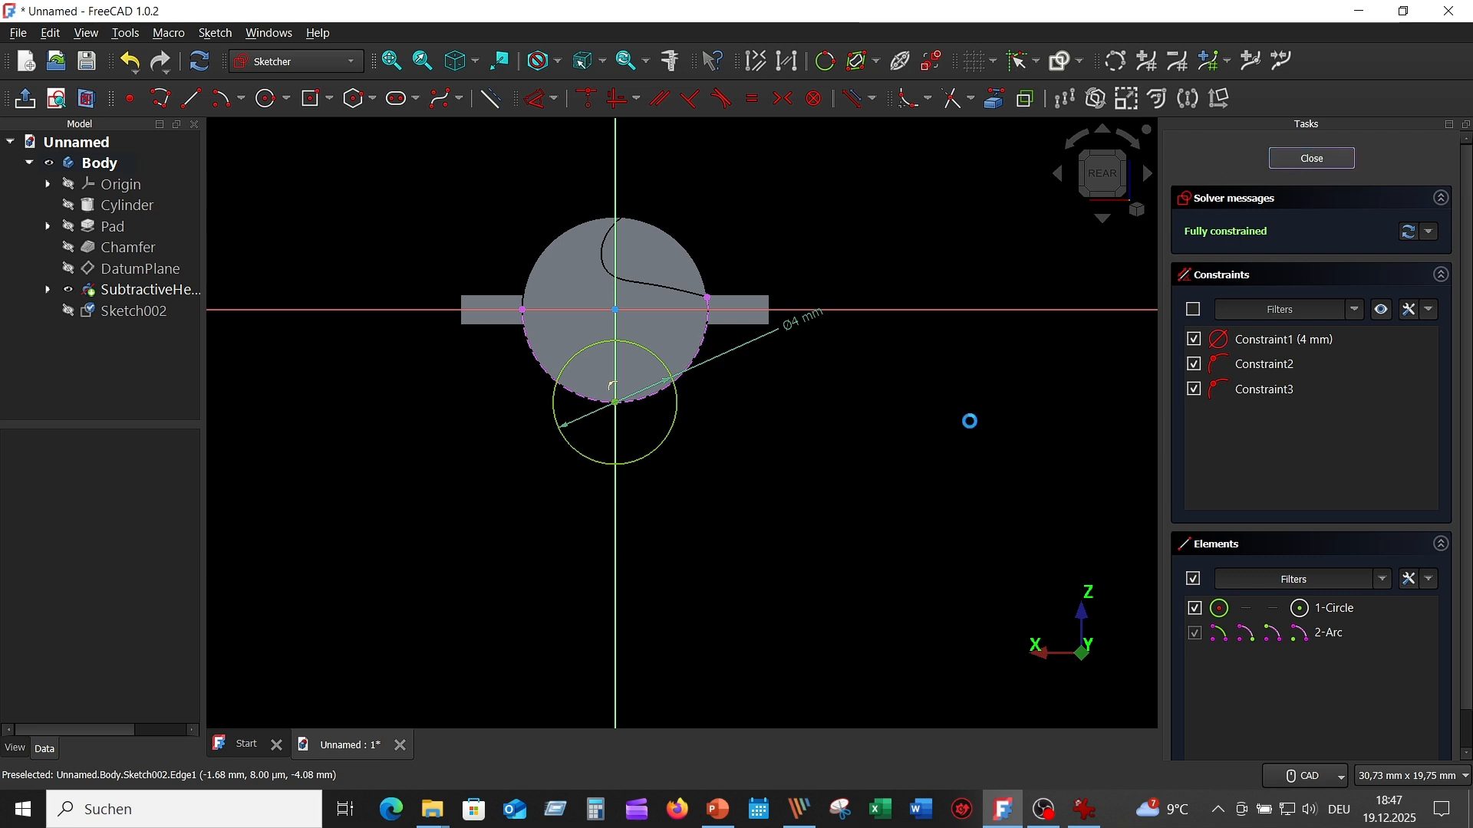
pyautogui.press('Escape')
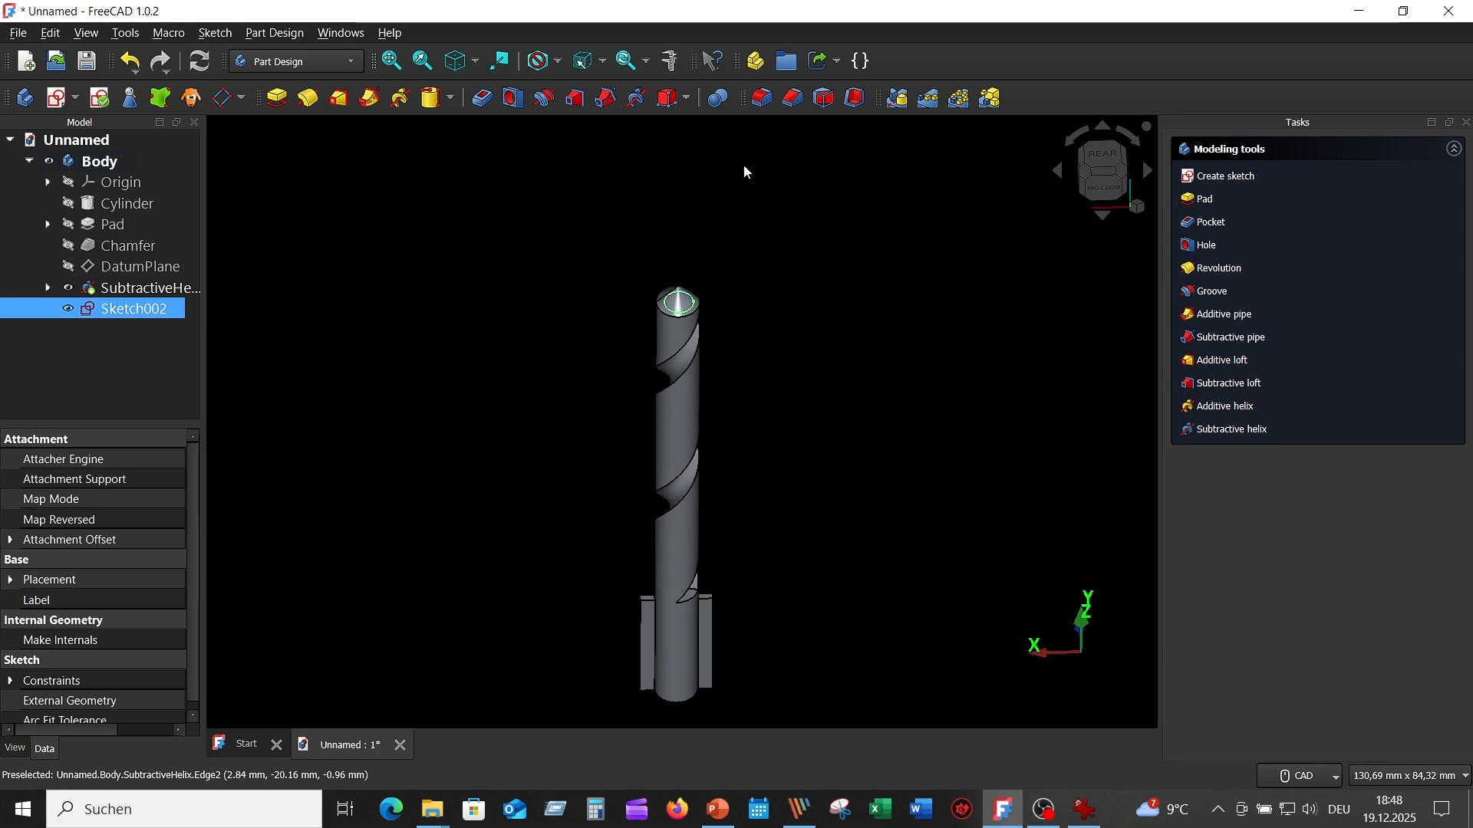
# - Start a subtractive helix from the new circle sketch, check the second helix path in the reference drawing, and set its axis to Base Y axis
pyautogui.click(639, 100)
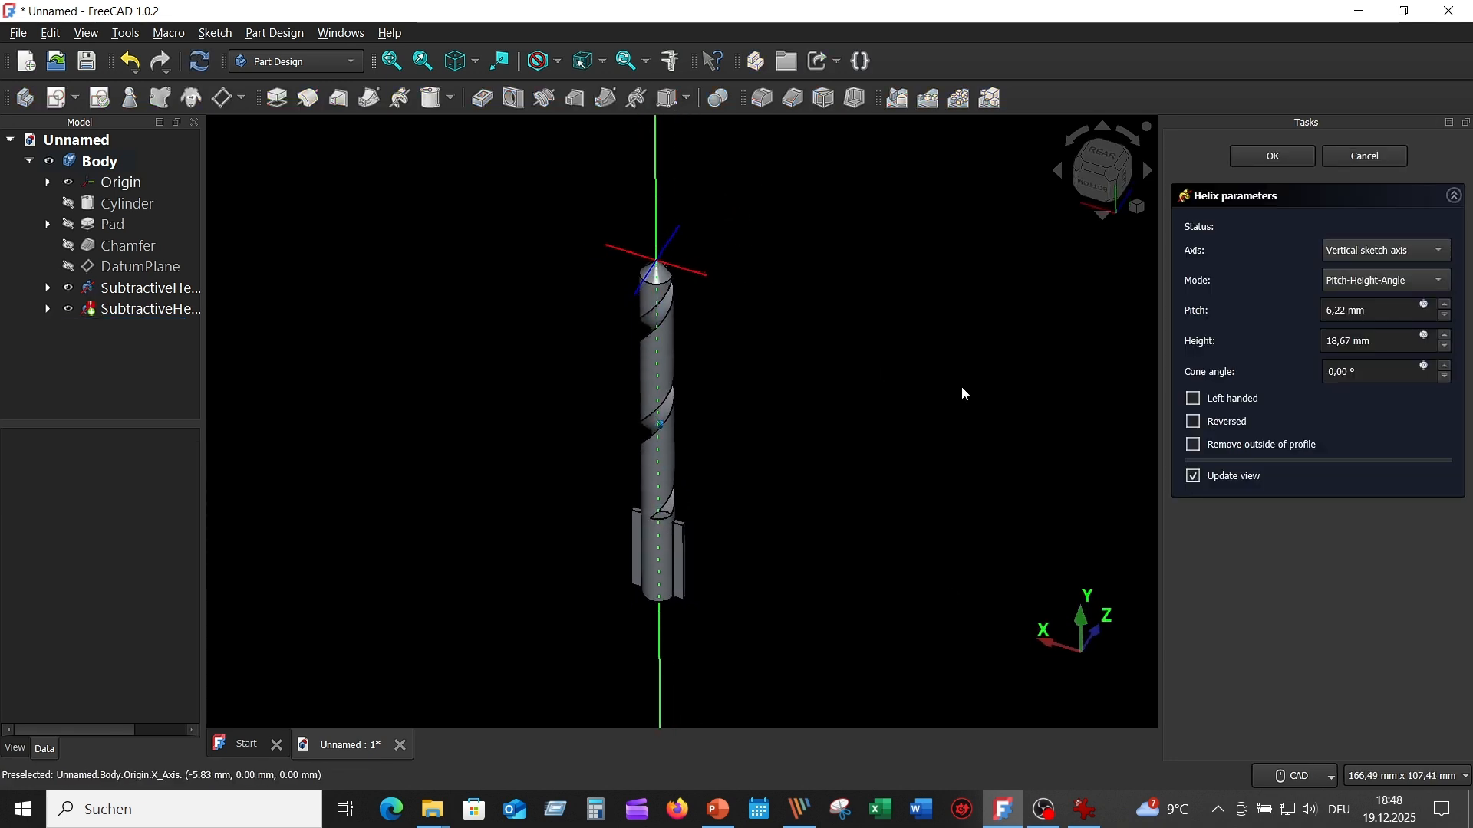
pyautogui.click(1092, 816)
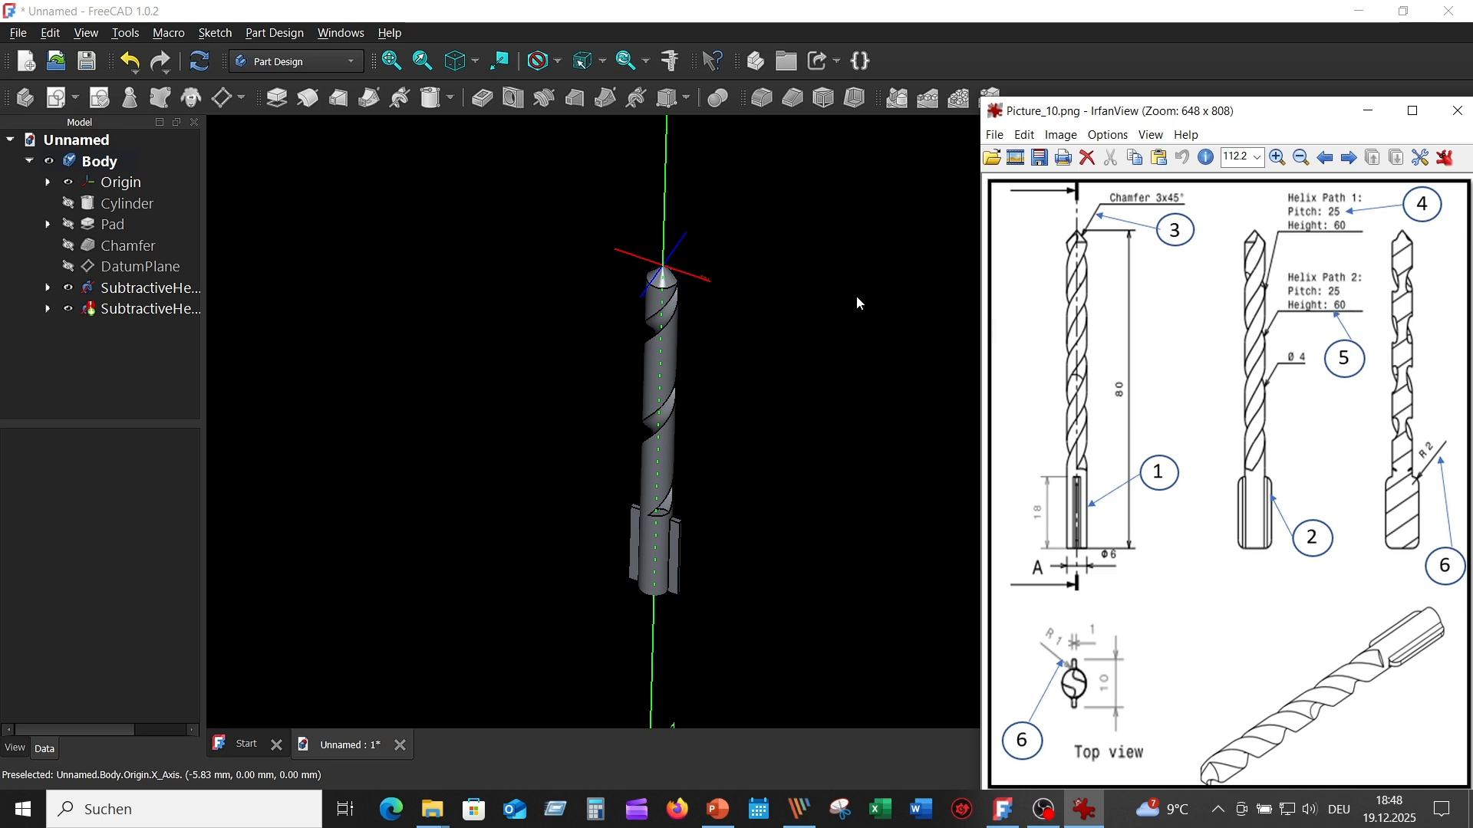
pyautogui.click(844, 276)
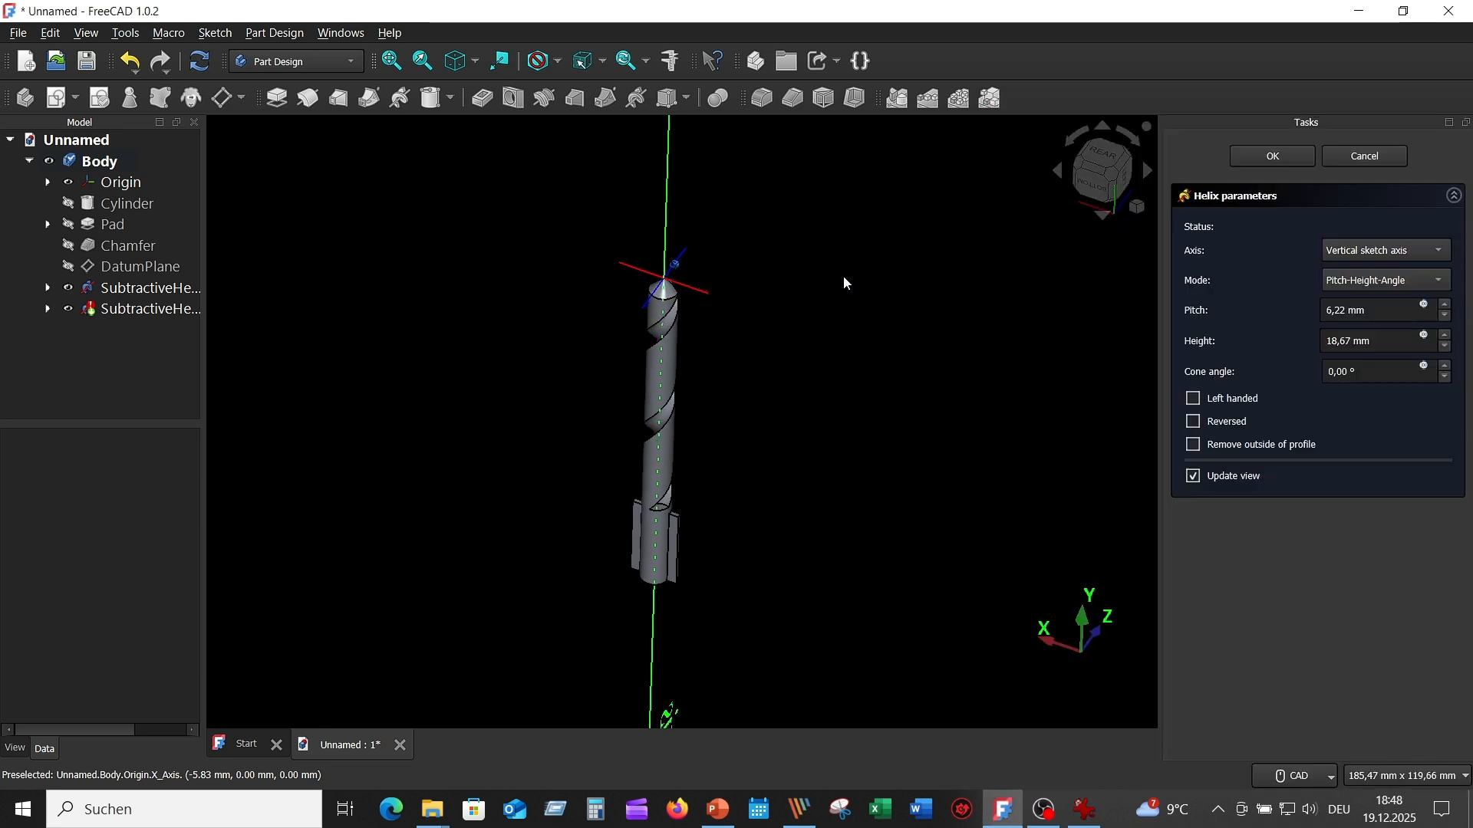
pyautogui.click(1442, 253)
pyautogui.click(1402, 307)
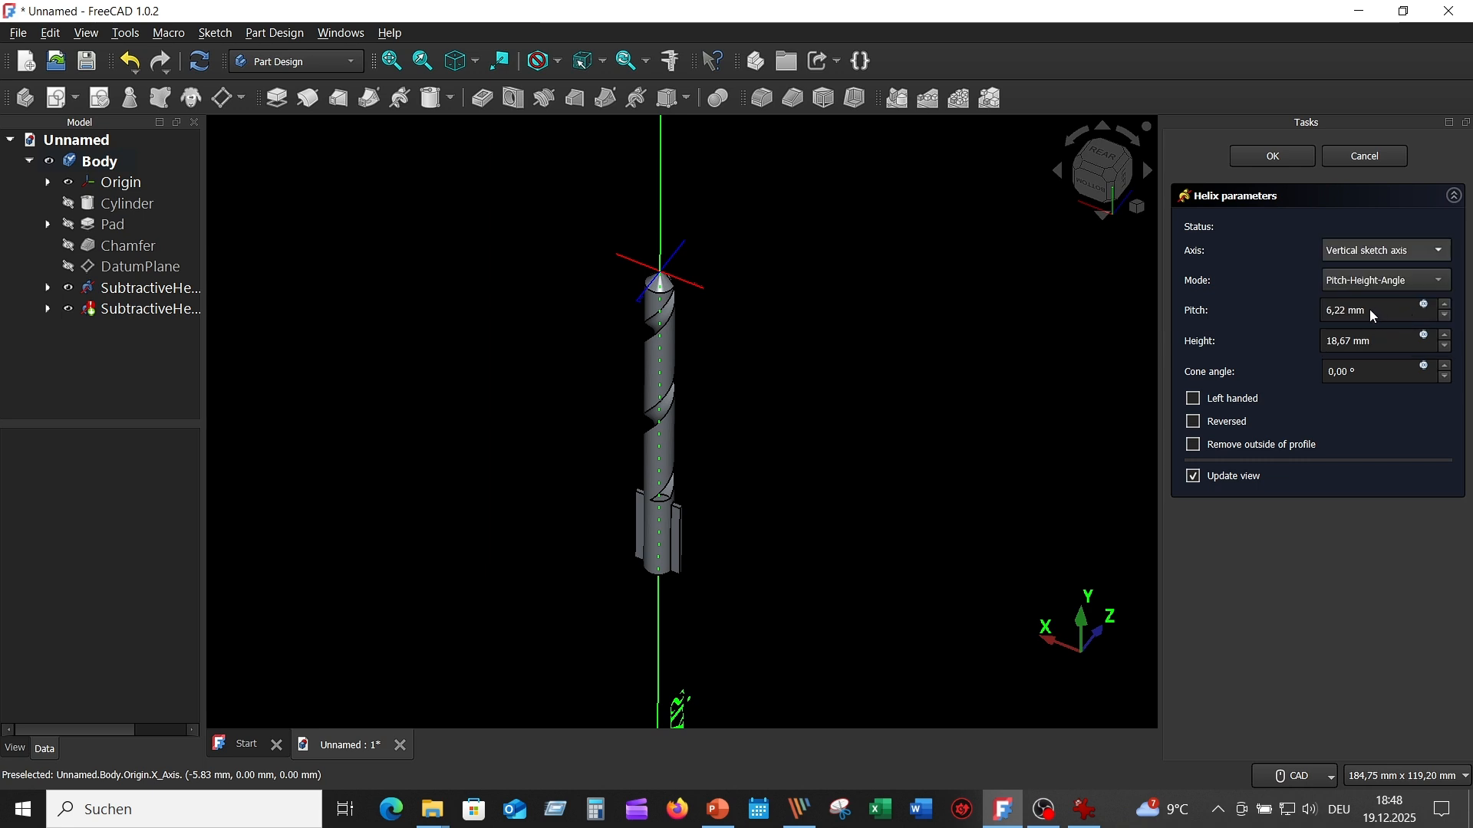
# - Set the second helix's pitch to 25 mm and its height to 60 mm
pyautogui.click(1382, 310)
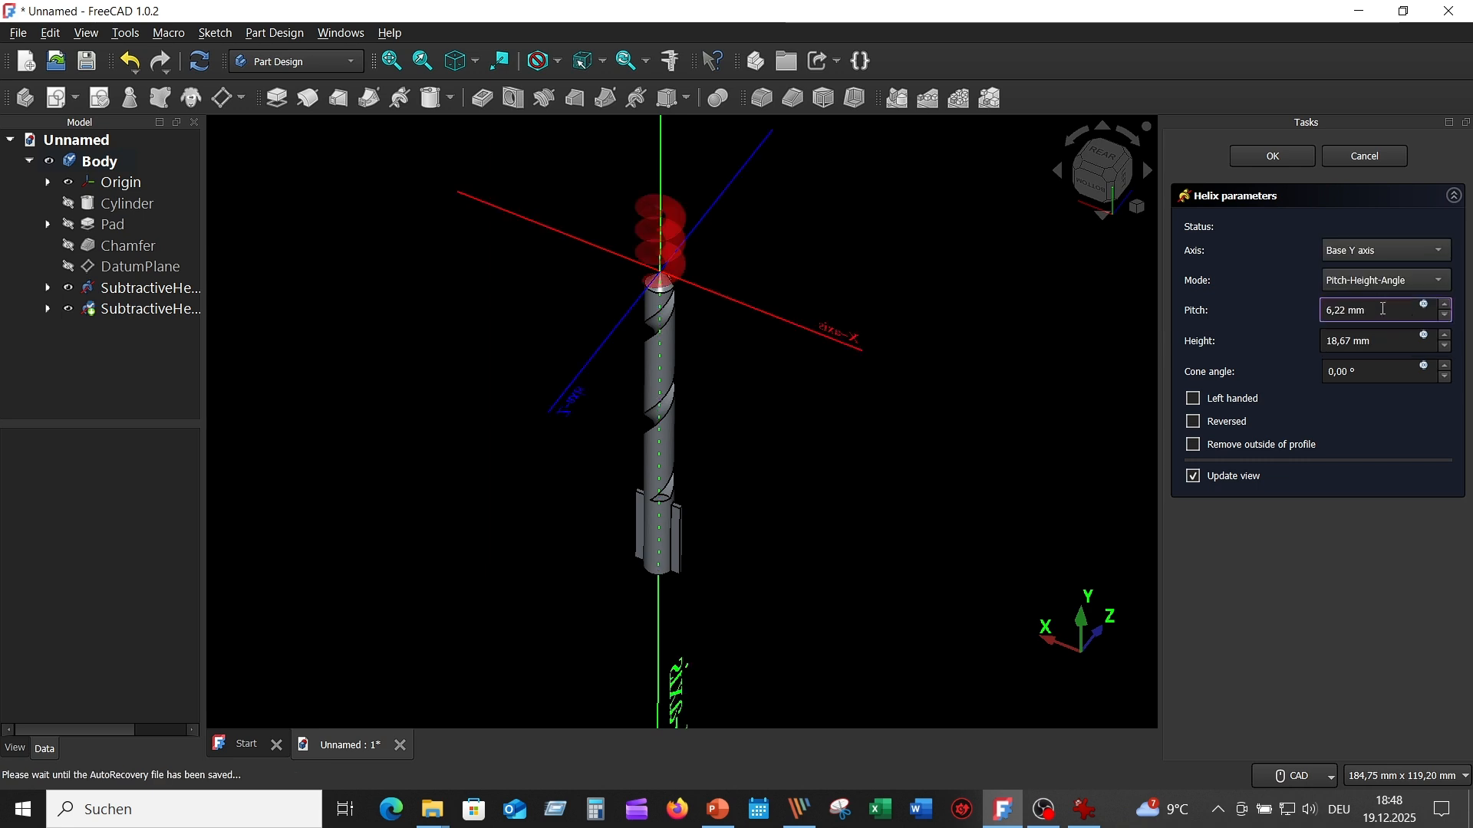
pyautogui.hotkey('ctrl', 'a')
pyautogui.write('25')
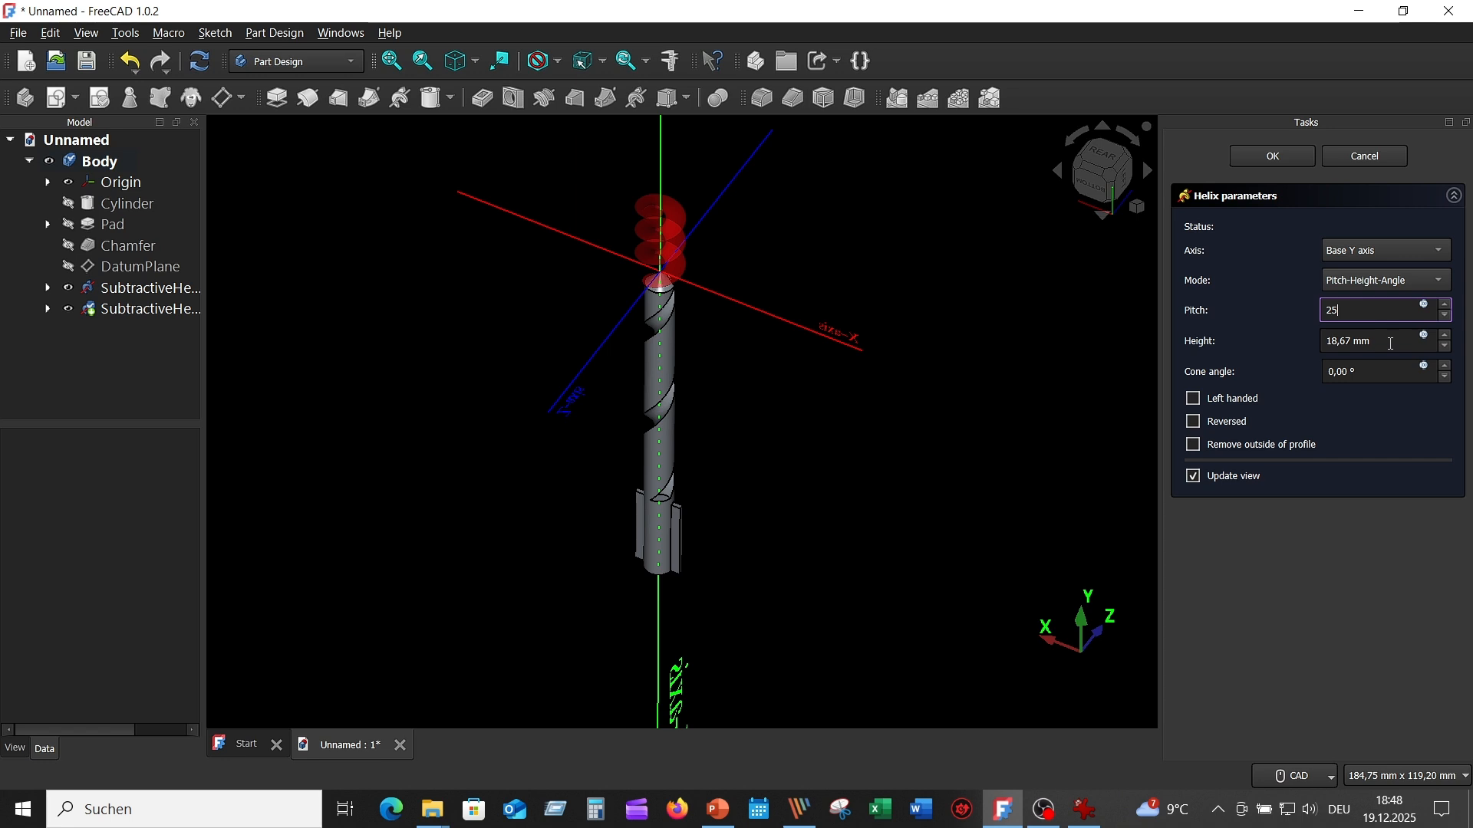
pyautogui.moveTo(1383, 340); pyautogui.dragTo(1298, 345)
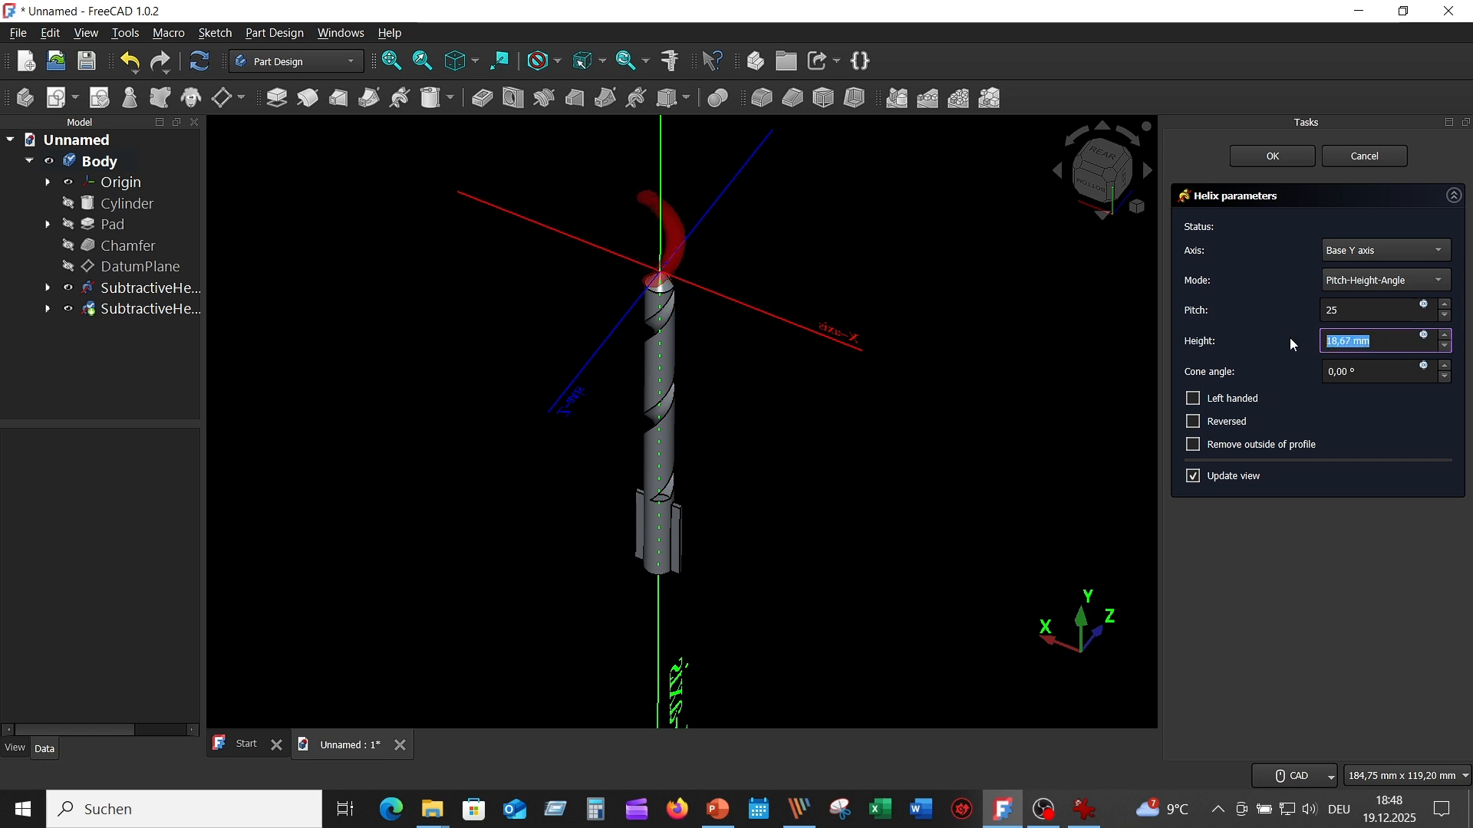
pyautogui.write('60')
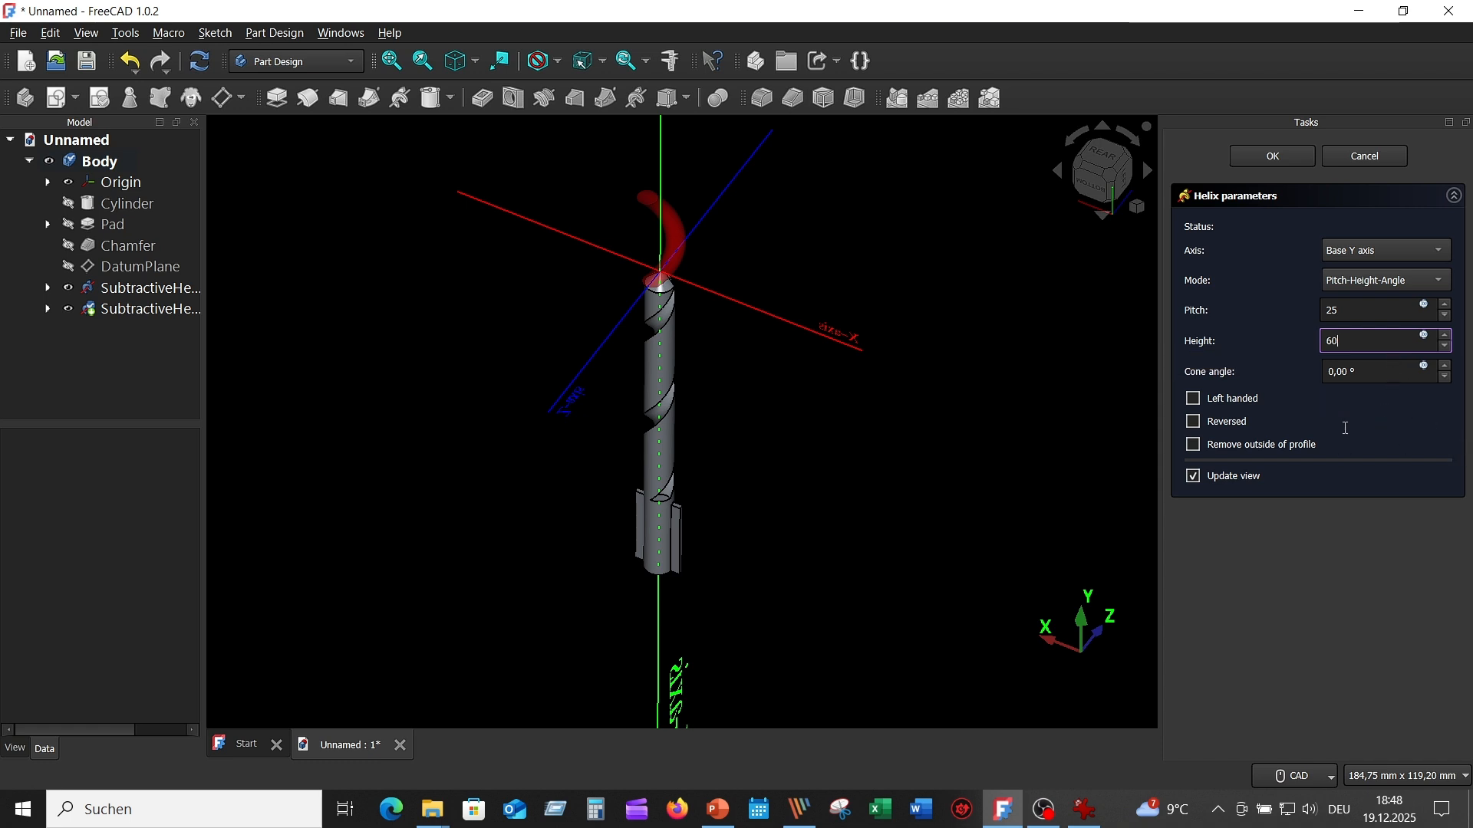
pyautogui.press('Tab')
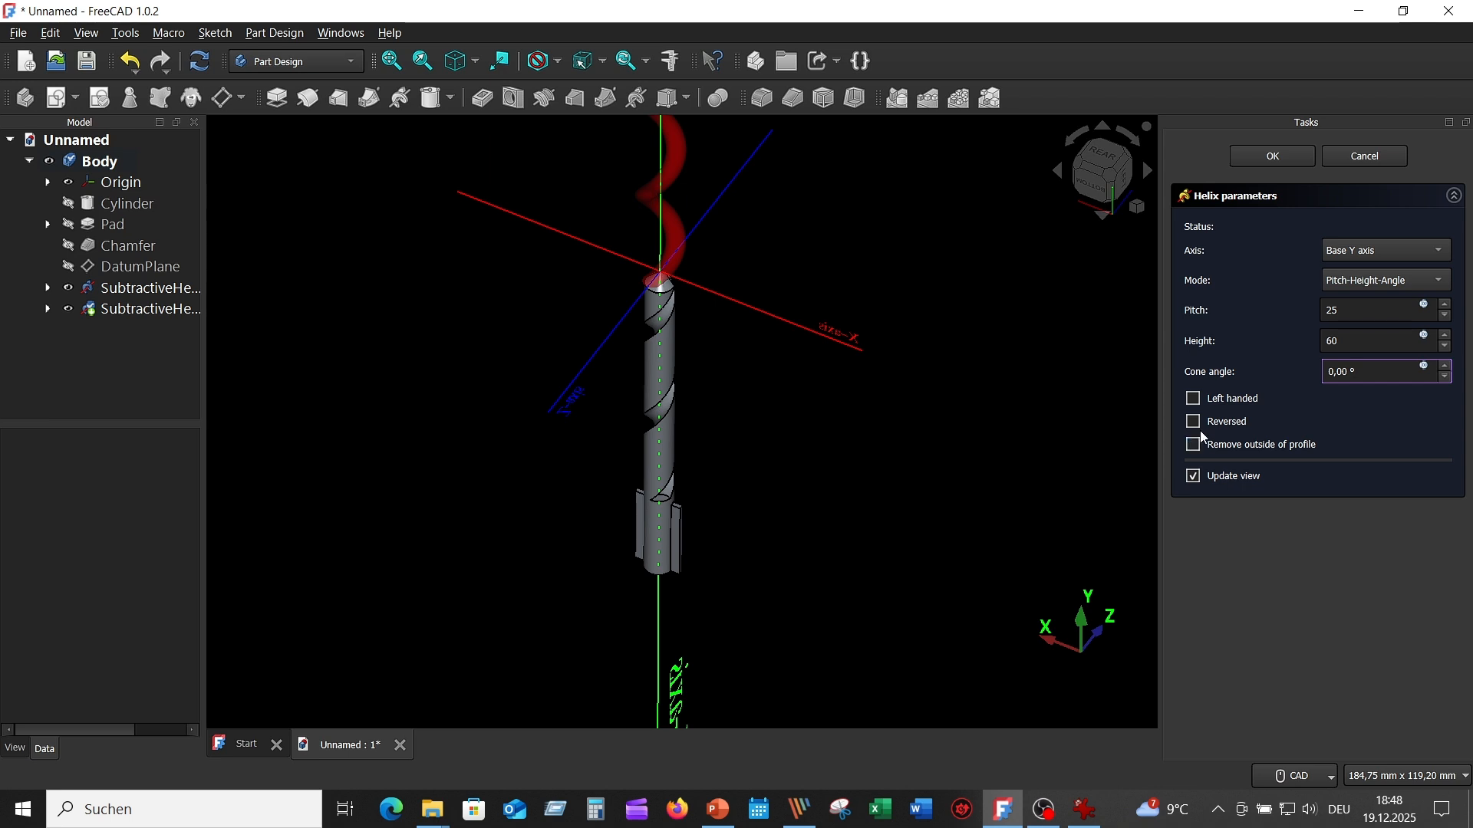
# - Reverse the second helix so it cuts along the drill body, and confirm the feature
pyautogui.click(1194, 422)
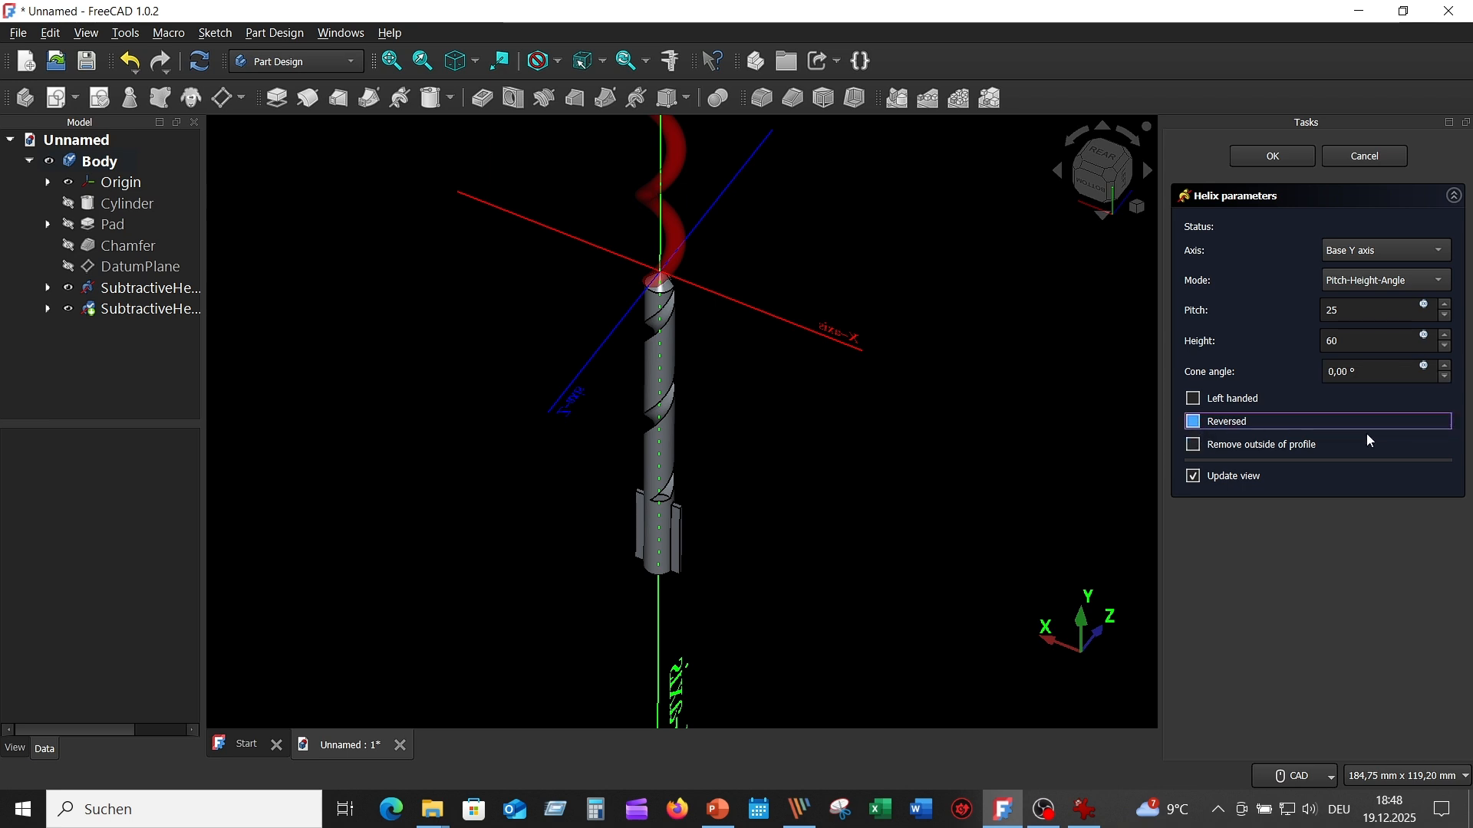
pyautogui.press('space')
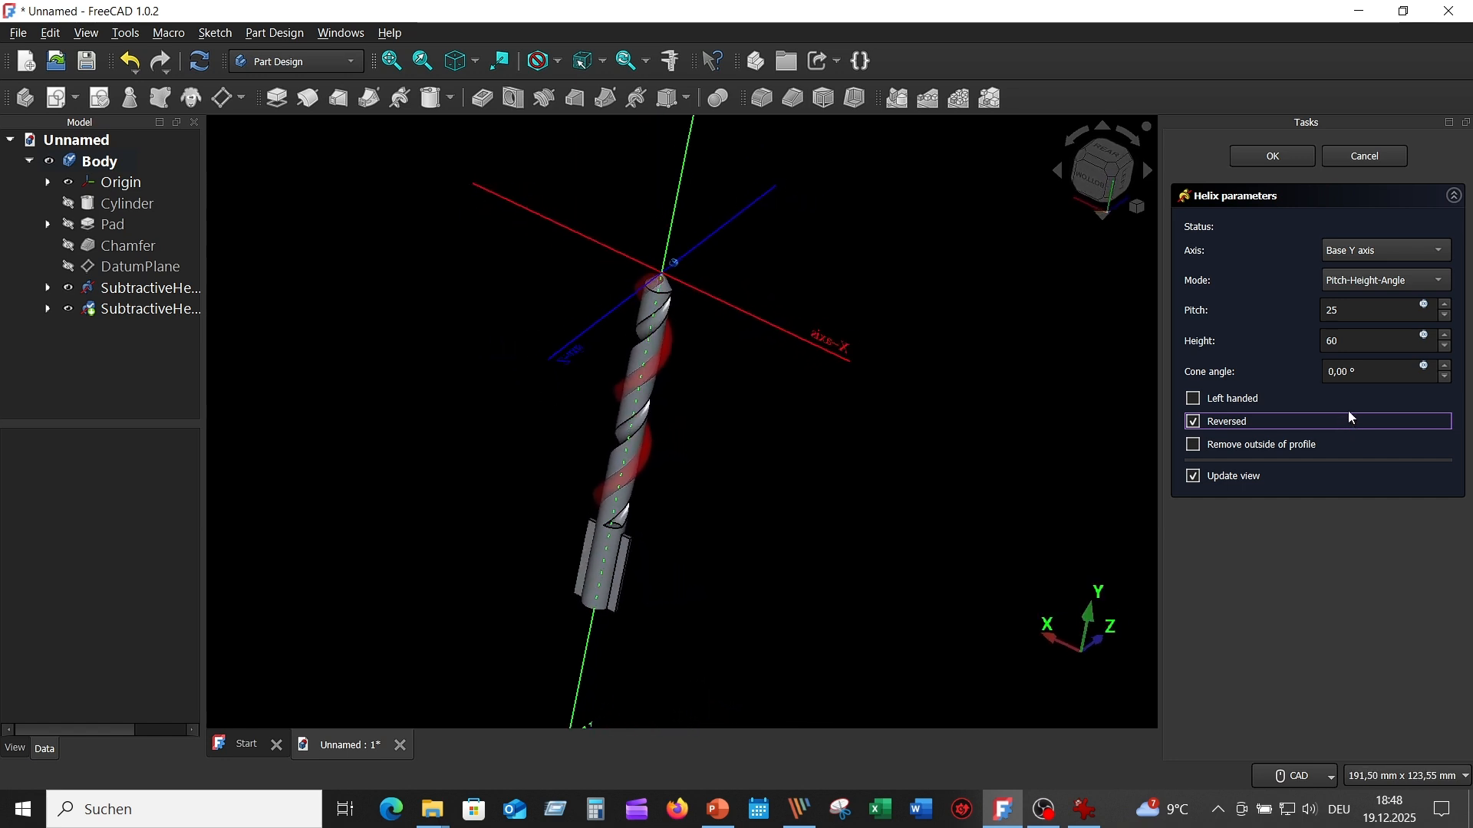
pyautogui.click(1273, 155)
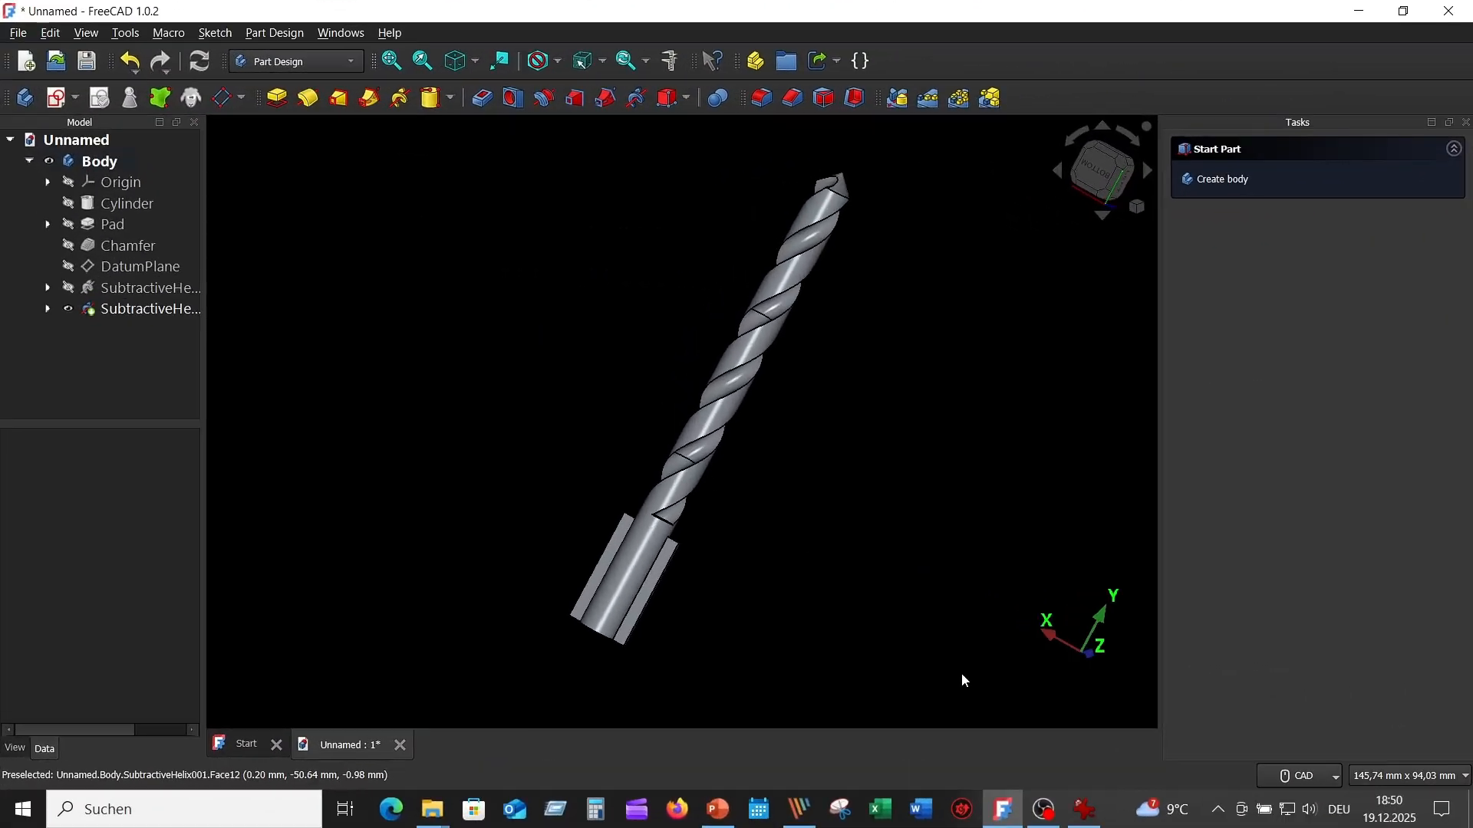
# - Check the fillet radii in the reference drawing, then start a fillet on the two fin-to-shank edges on one side of the shank
pyautogui.click(1085, 809)
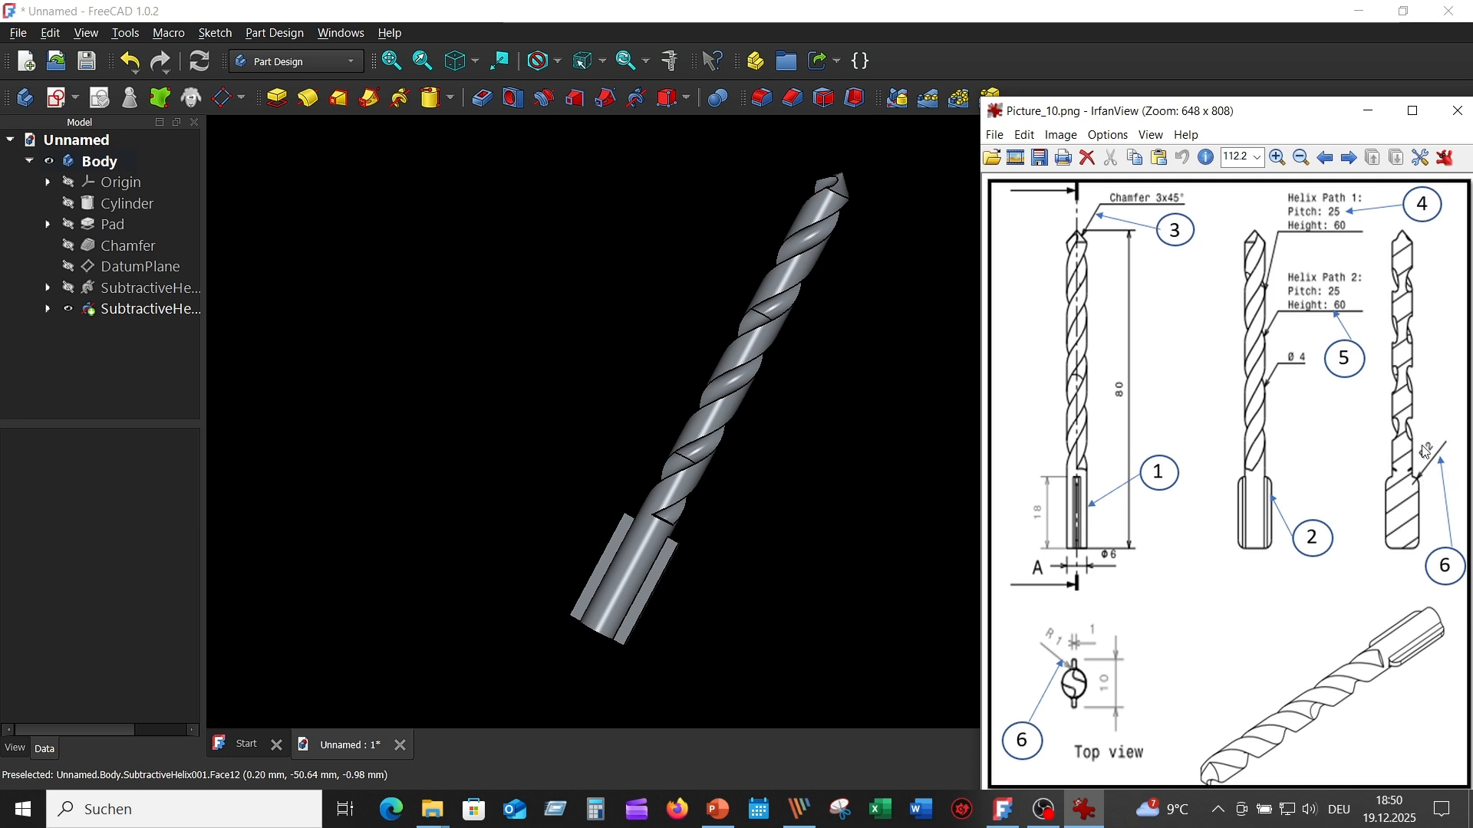
pyautogui.click(821, 454)
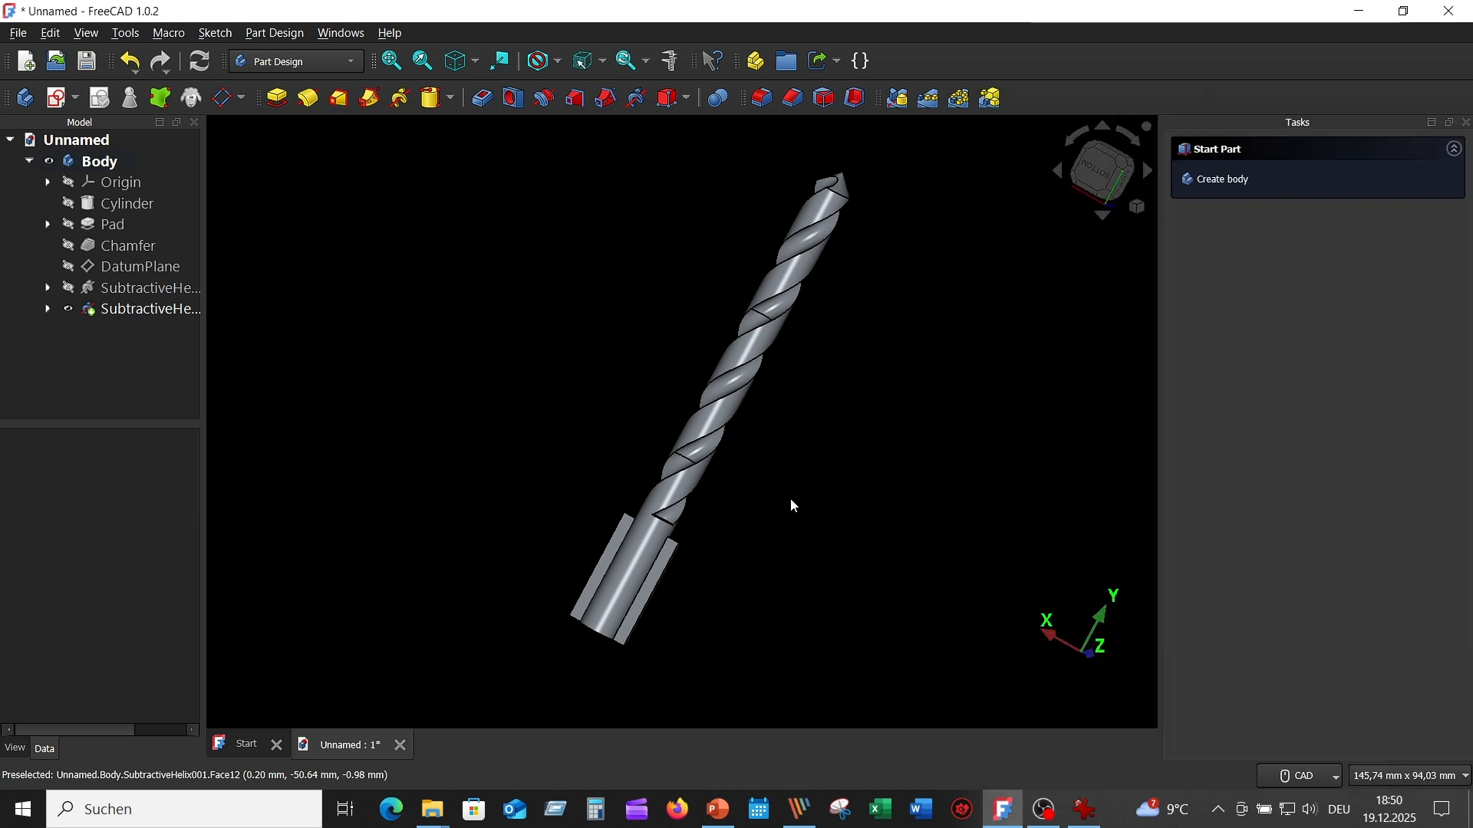
pyautogui.scroll(3, 707, 592)
pyautogui.moveTo(708, 595); pyautogui.dragTo(885, 453, button='middle')
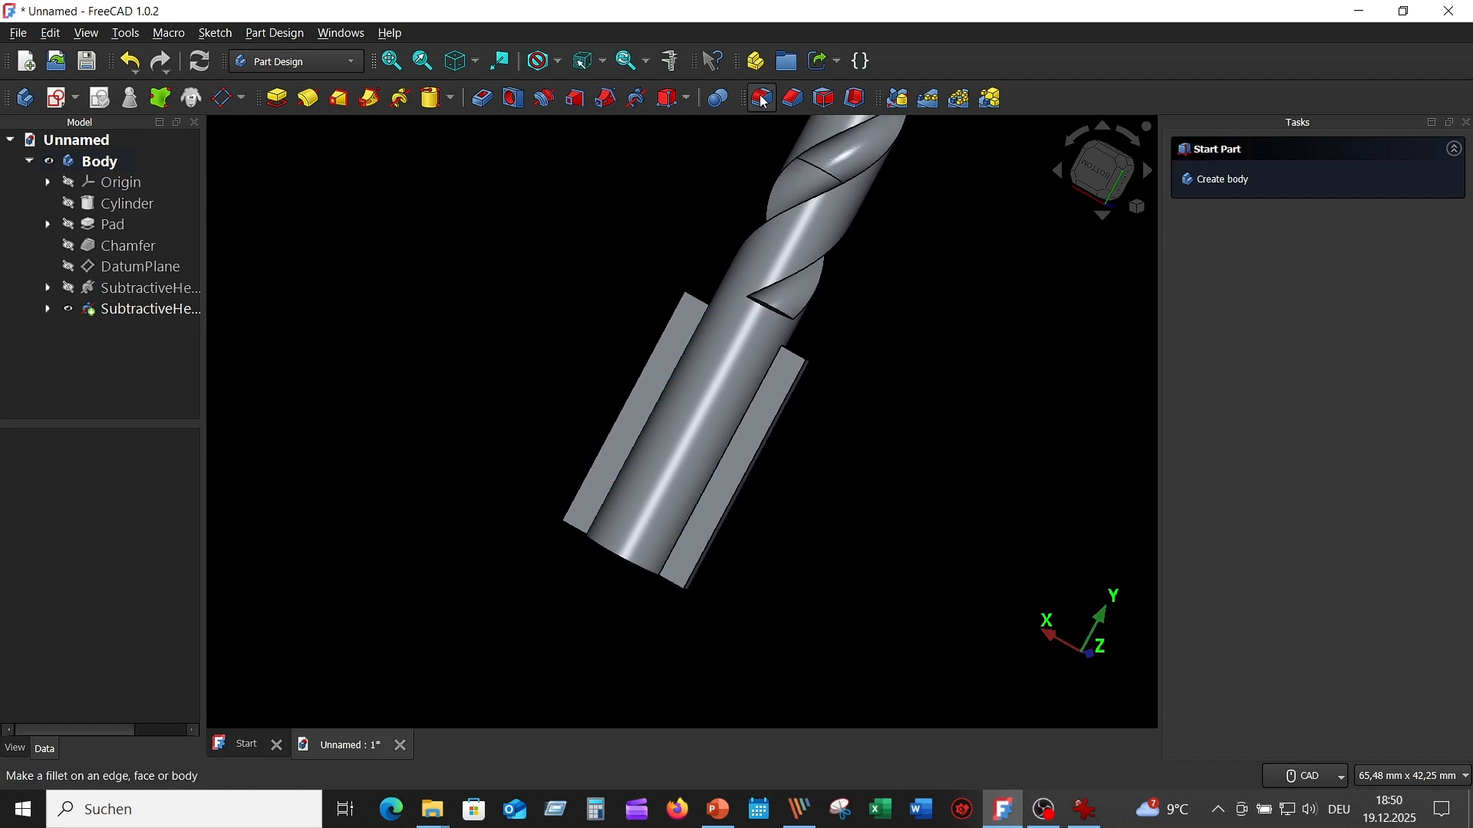
pyautogui.scroll(3, 779, 541)
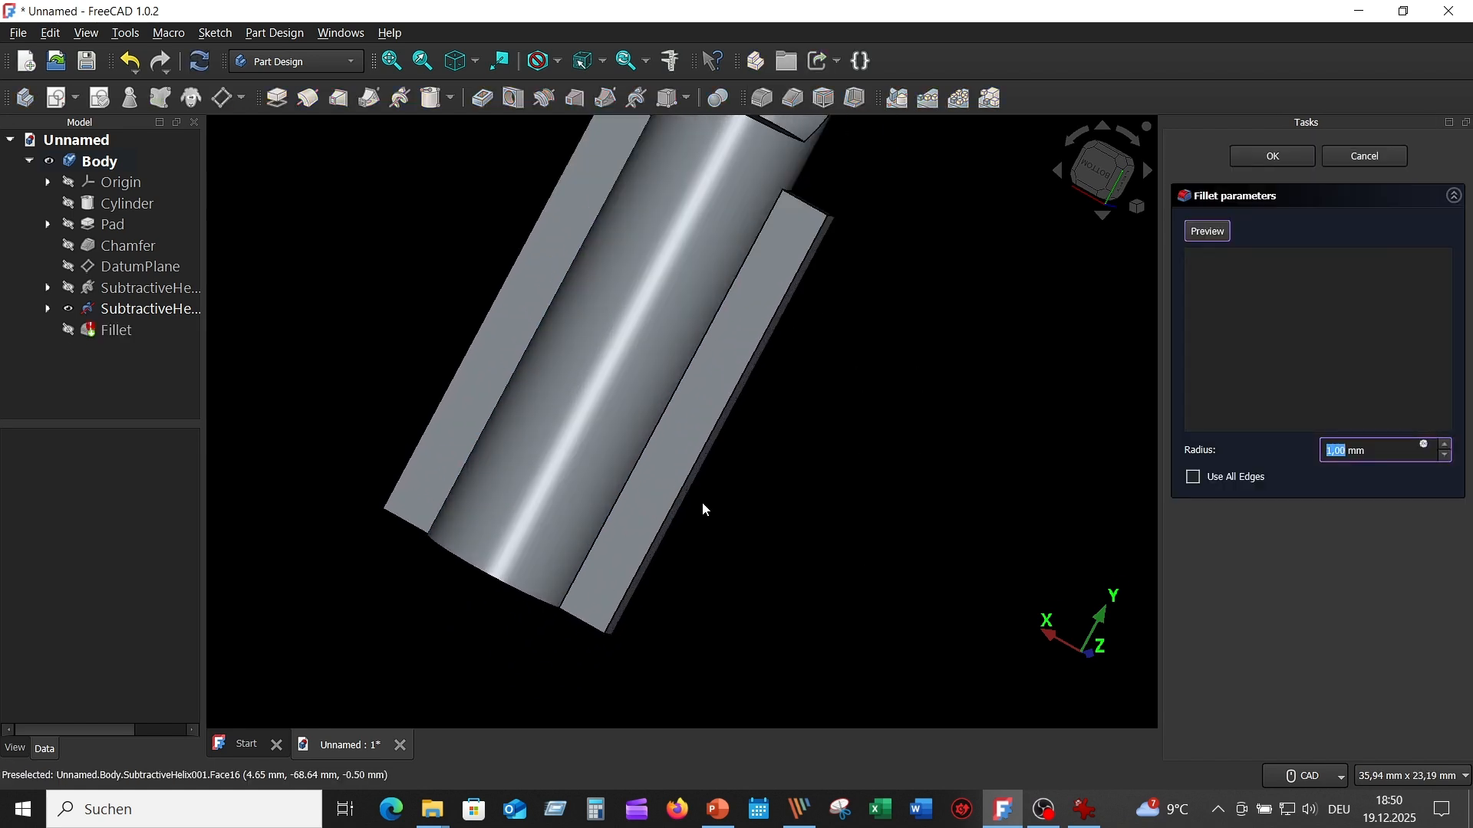
pyautogui.click(652, 447)
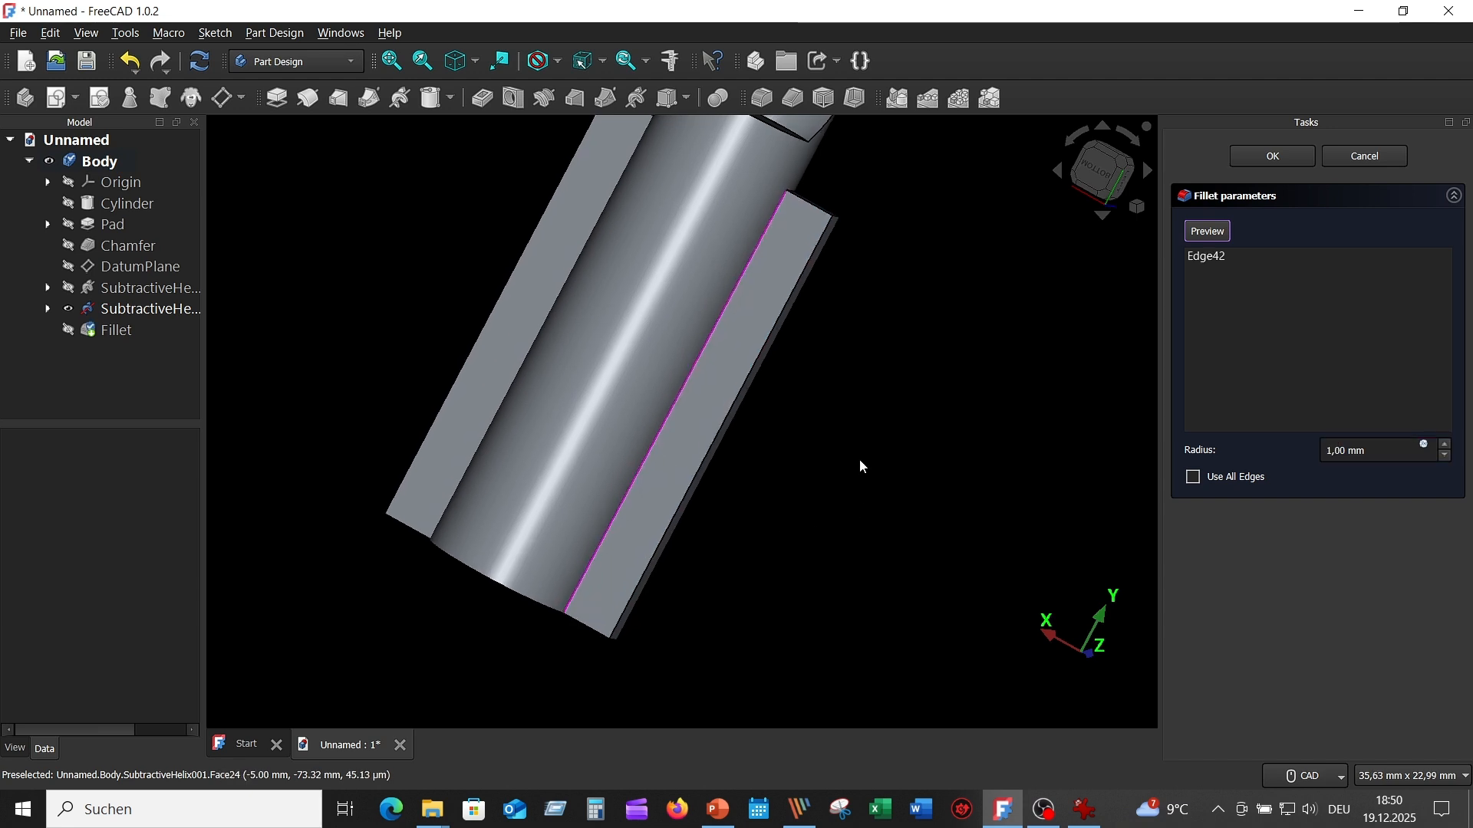
pyautogui.moveTo(859, 459); pyautogui.dragTo(752, 423, button='middle')
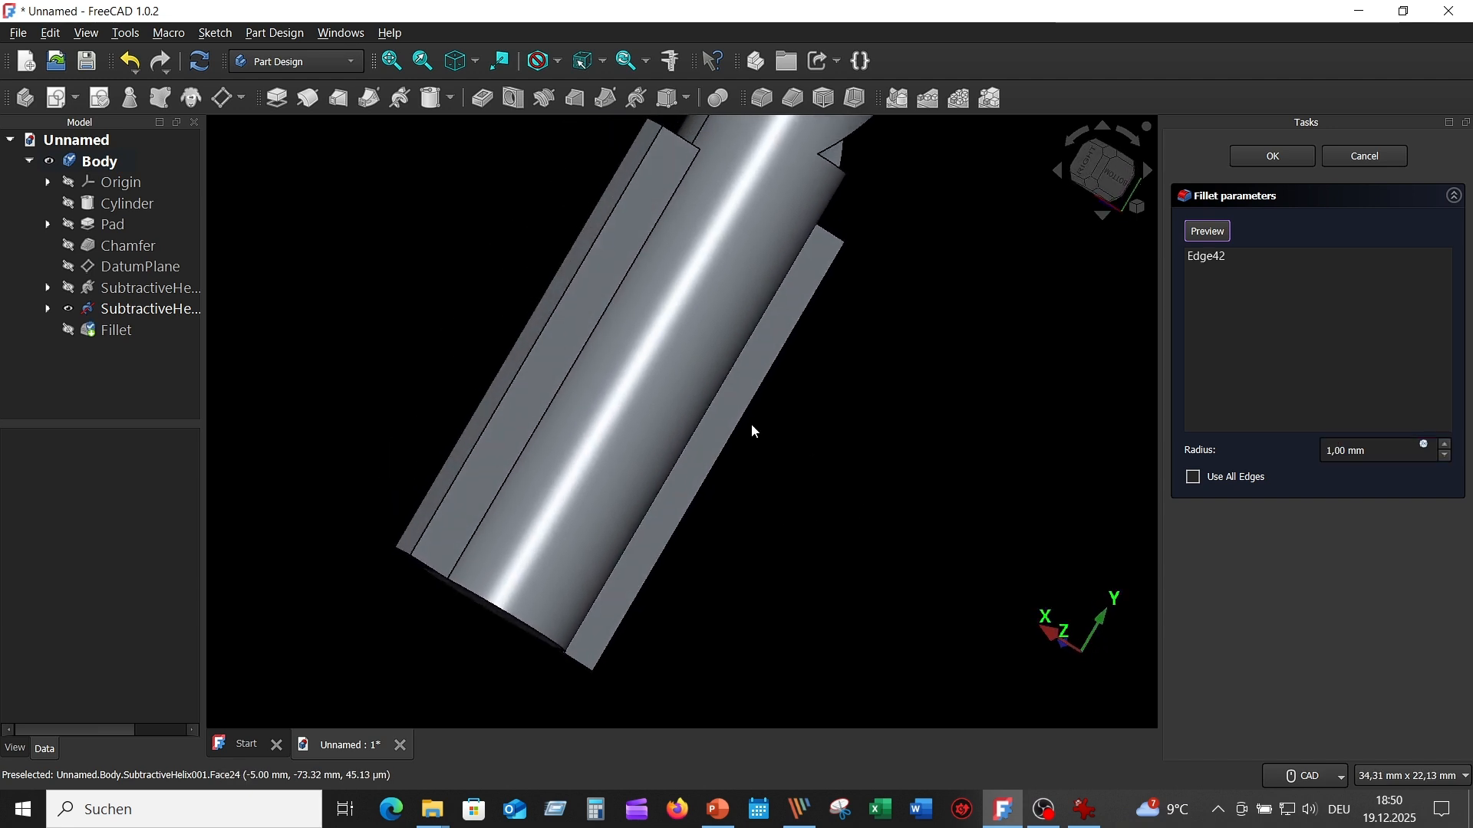
pyautogui.click(575, 374)
# - Add the two fin-to-shank edges on the opposite side and confirm the fillet with a 1 mm radius
pyautogui.moveTo(918, 480); pyautogui.dragTo(713, 461, button='middle')
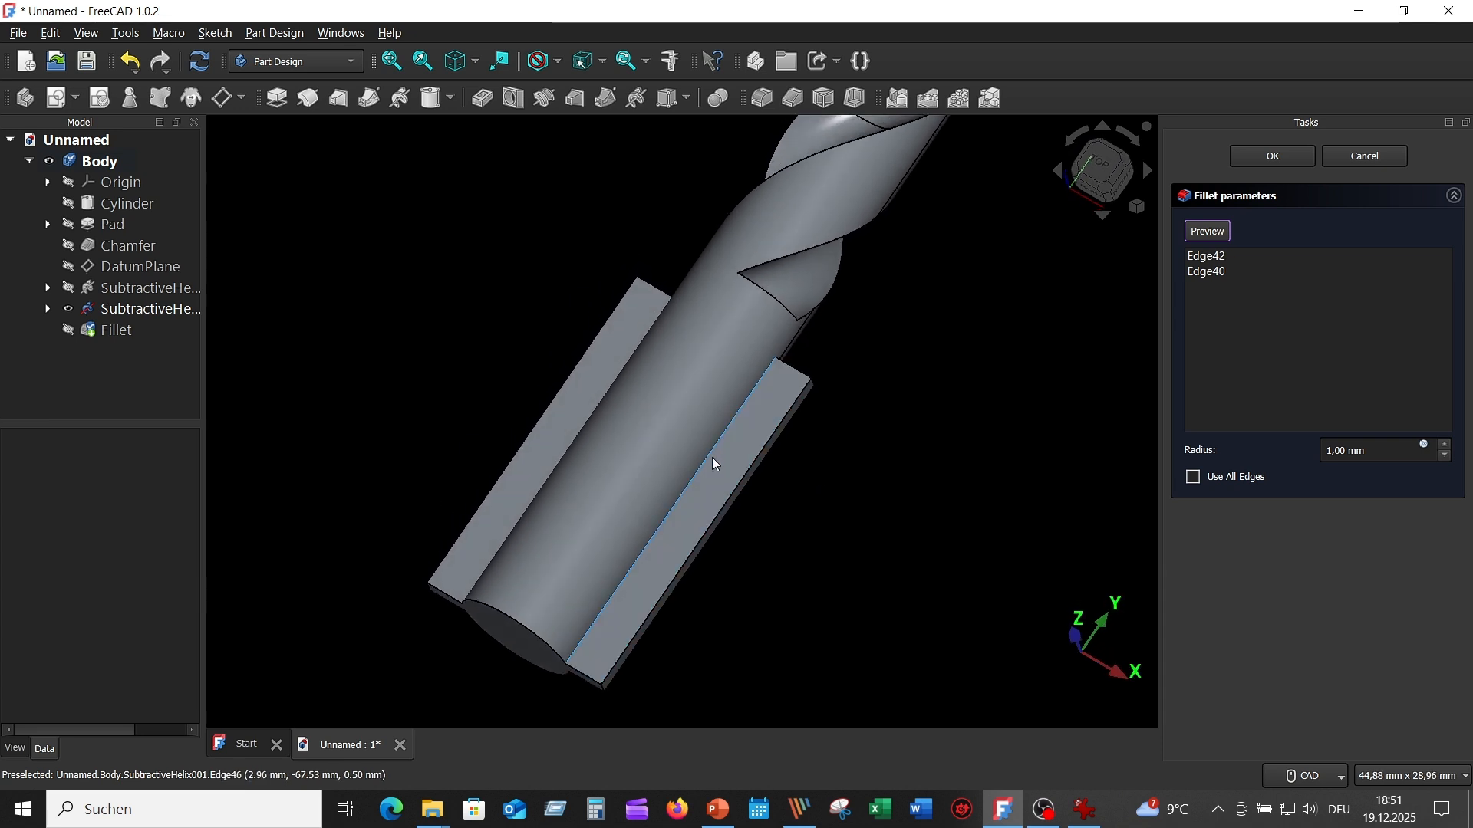
pyautogui.click(712, 454)
pyautogui.moveTo(953, 542); pyautogui.dragTo(667, 427, button='middle')
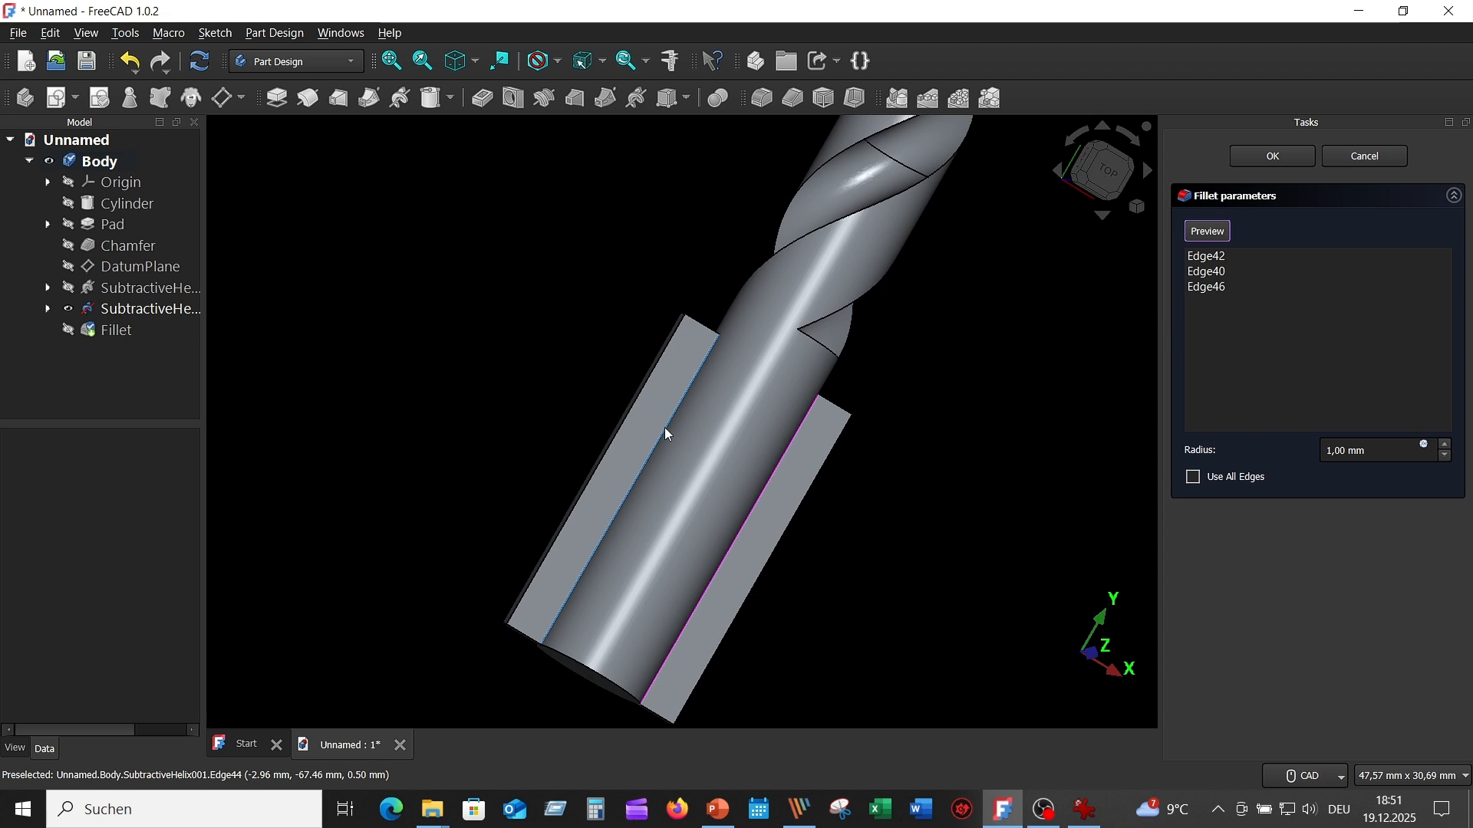
pyautogui.click(664, 427)
pyautogui.moveTo(934, 514); pyautogui.dragTo(1288, 514, button='middle')
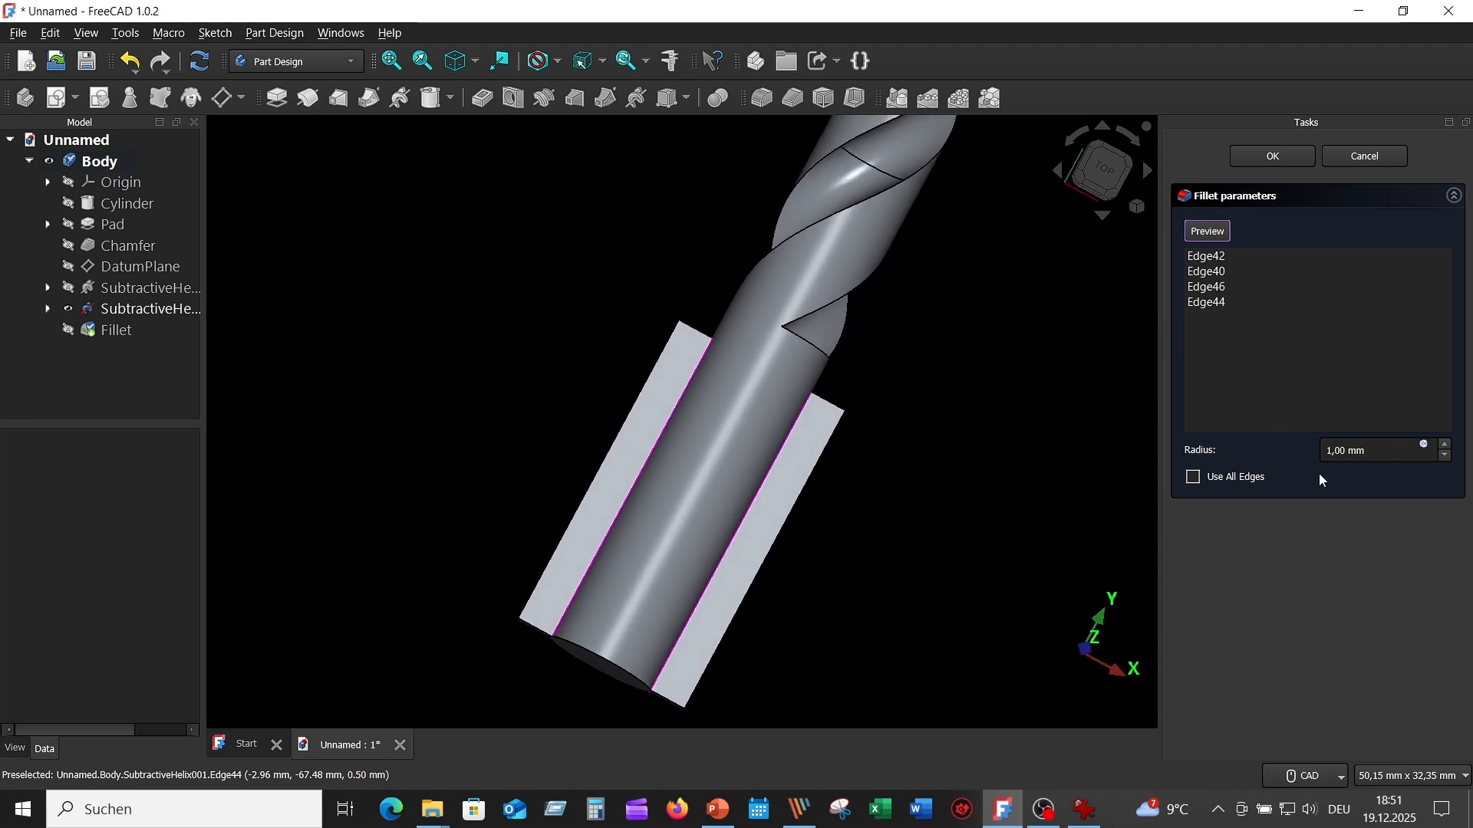
pyautogui.click(1281, 155)
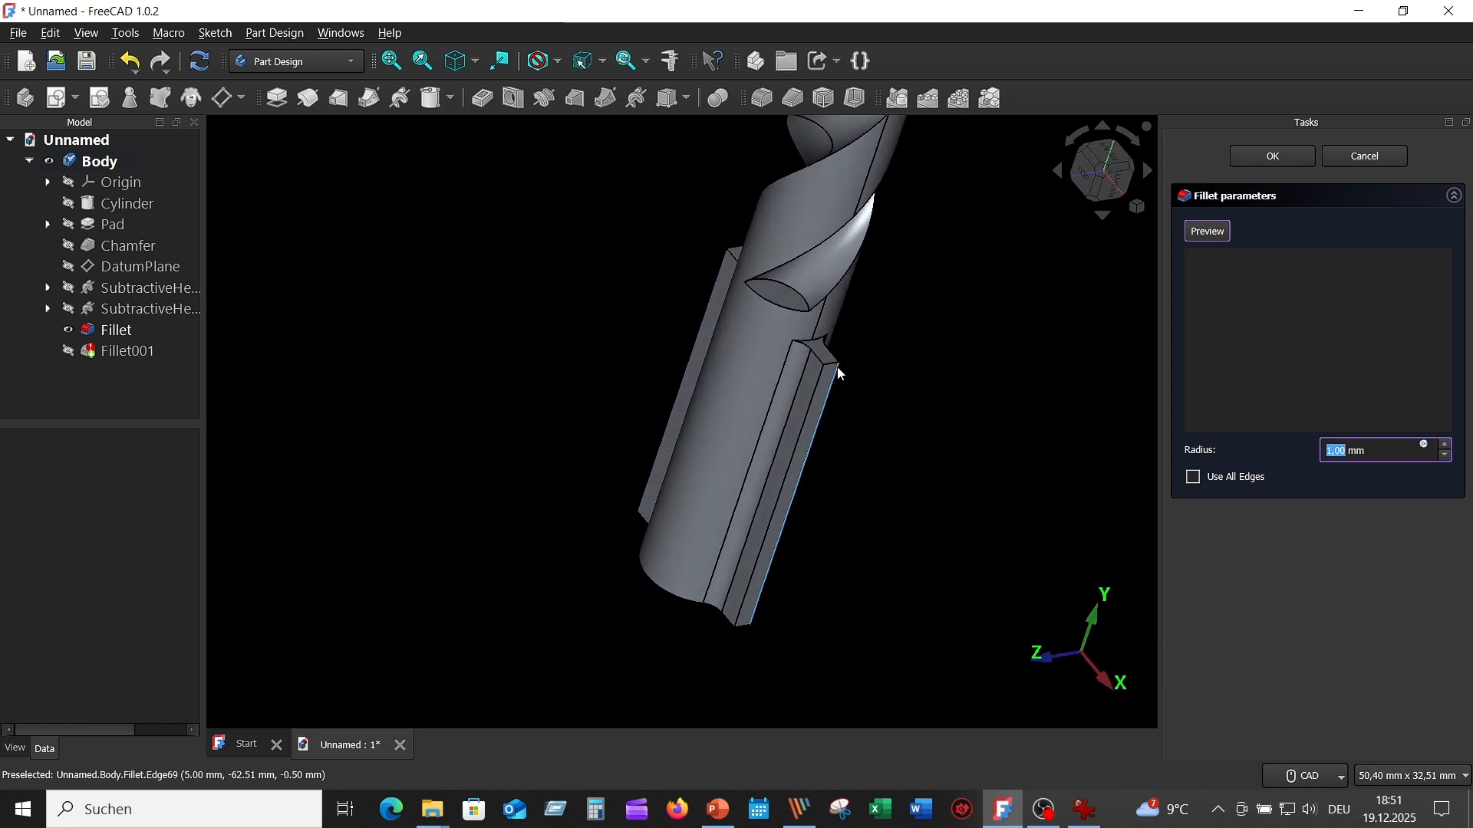
# - Select the short outer edges at both ends of one shank fin for the second fillet
pyautogui.click(832, 362)
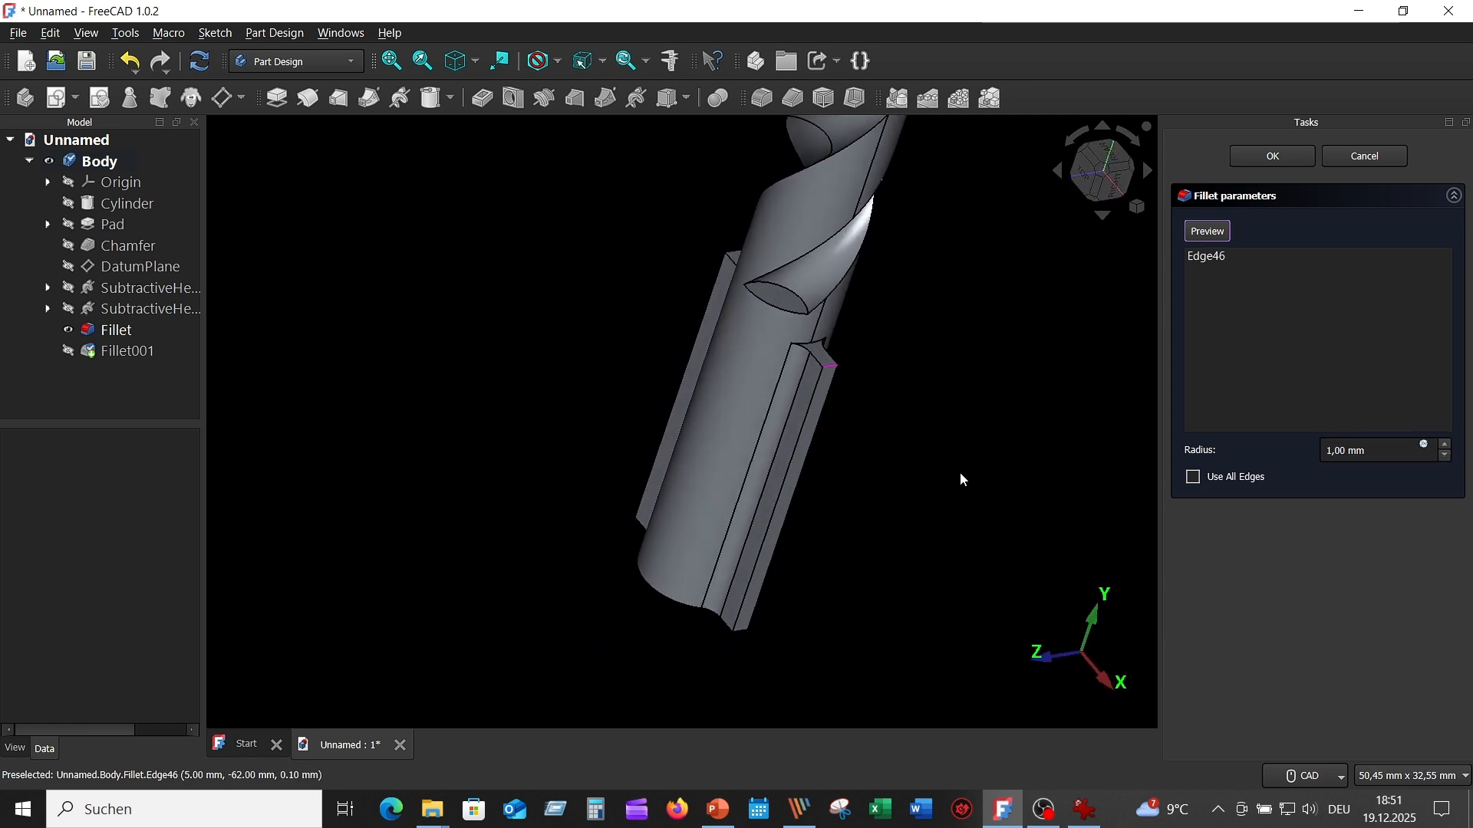
pyautogui.scroll(3, 916, 532)
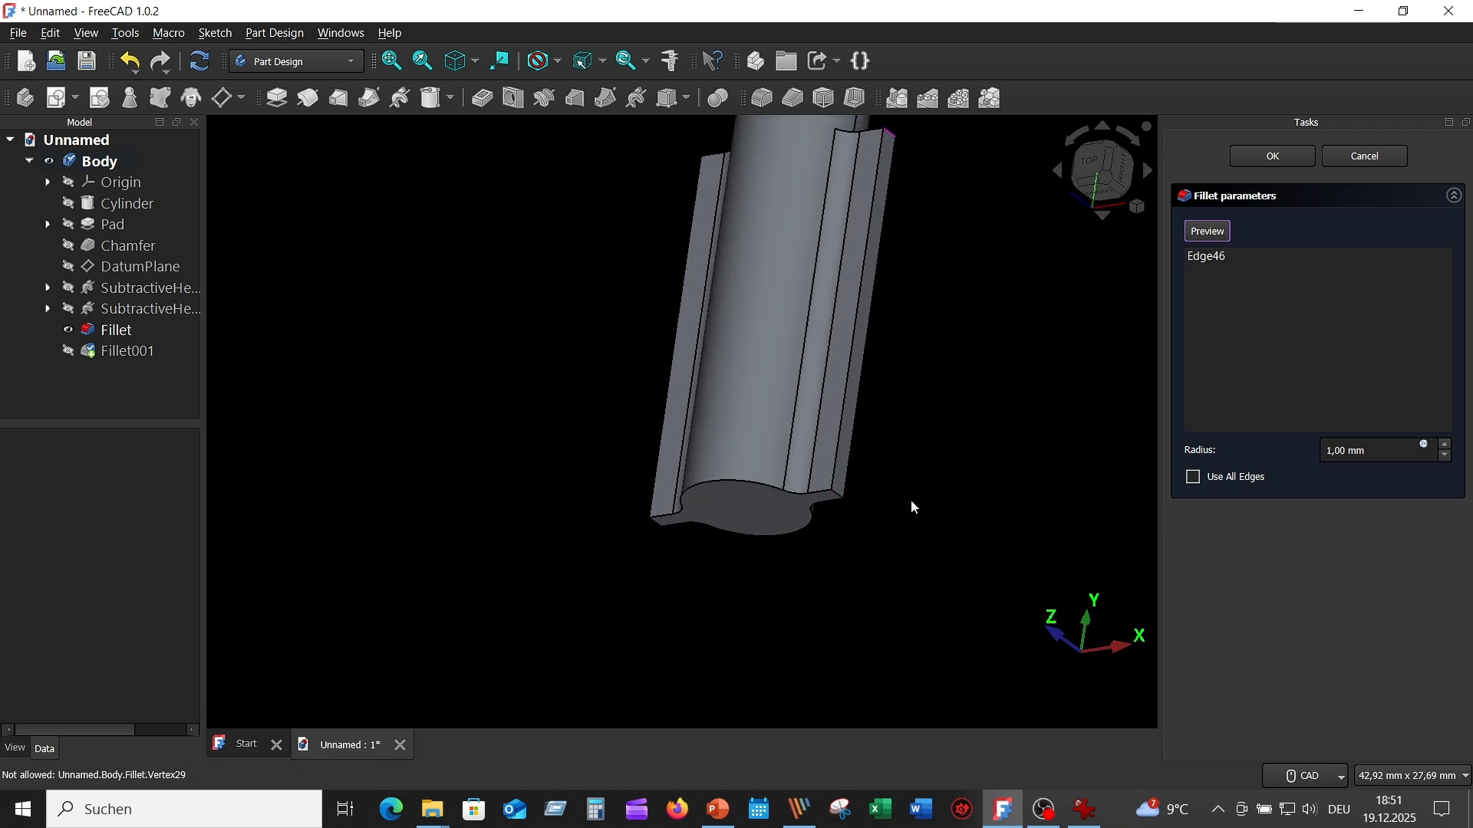
pyautogui.click(837, 497)
# - Add the short outer edges at both ends of the opposite shank fin to the fillet and increase its radius
pyautogui.moveTo(938, 530); pyautogui.dragTo(600, 546, button='middle')
pyautogui.moveTo(588, 576); pyautogui.dragTo(672, 539, button='middle')
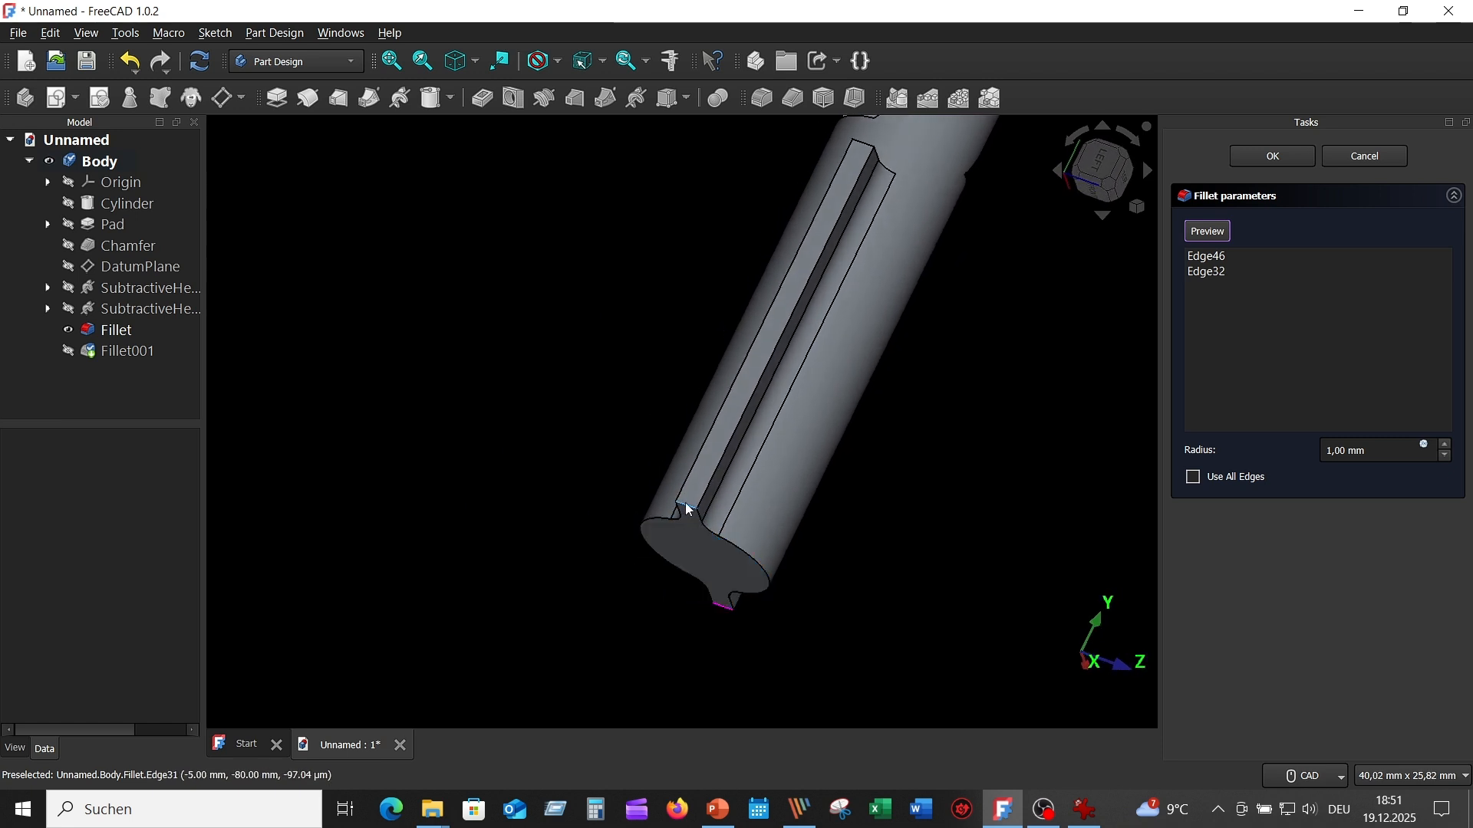
pyautogui.click(685, 503)
pyautogui.moveTo(952, 484); pyautogui.dragTo(863, 441, button='middle')
pyautogui.scroll(2, 802, 335)
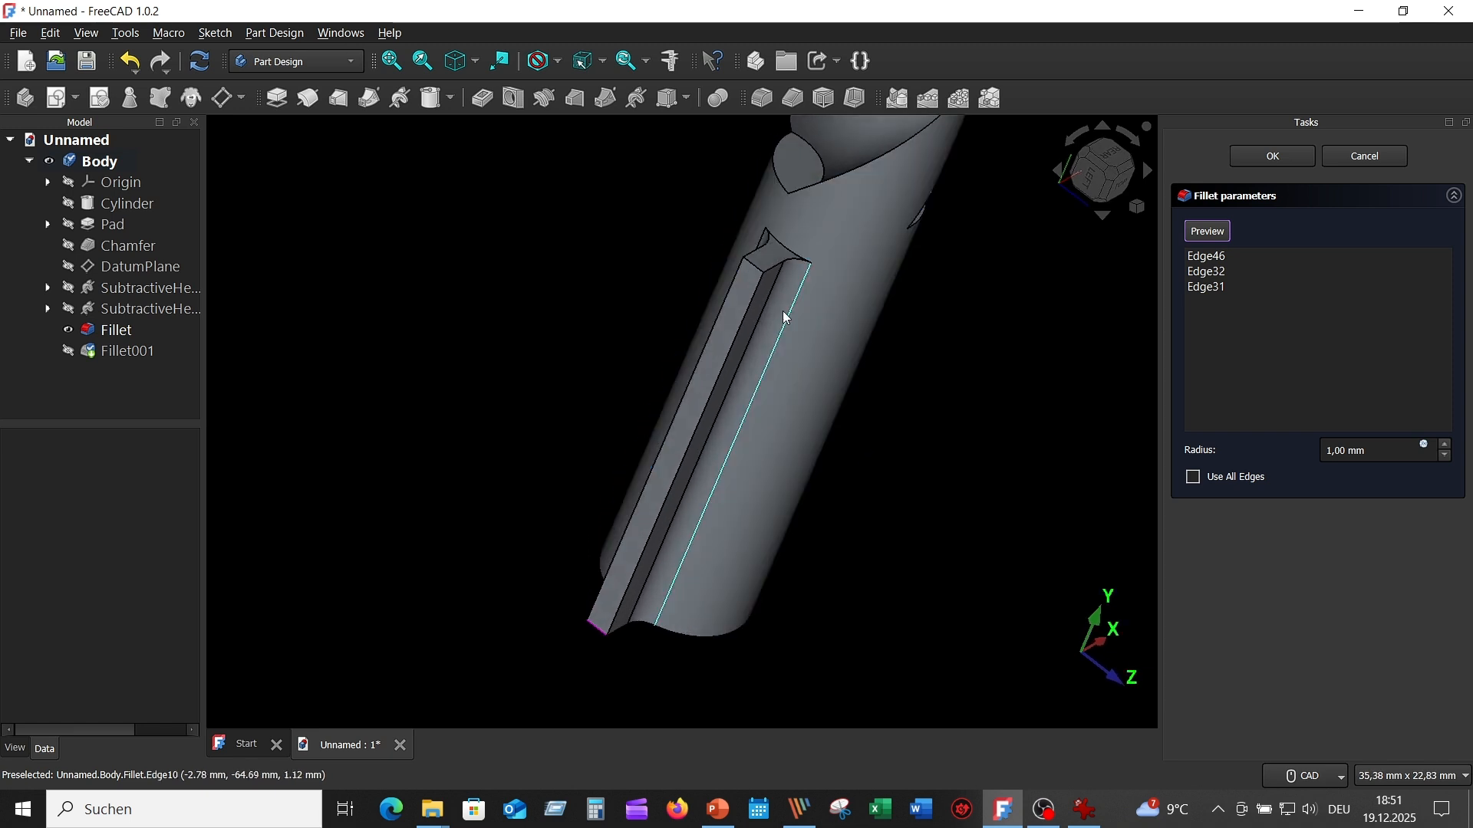
pyautogui.click(755, 276)
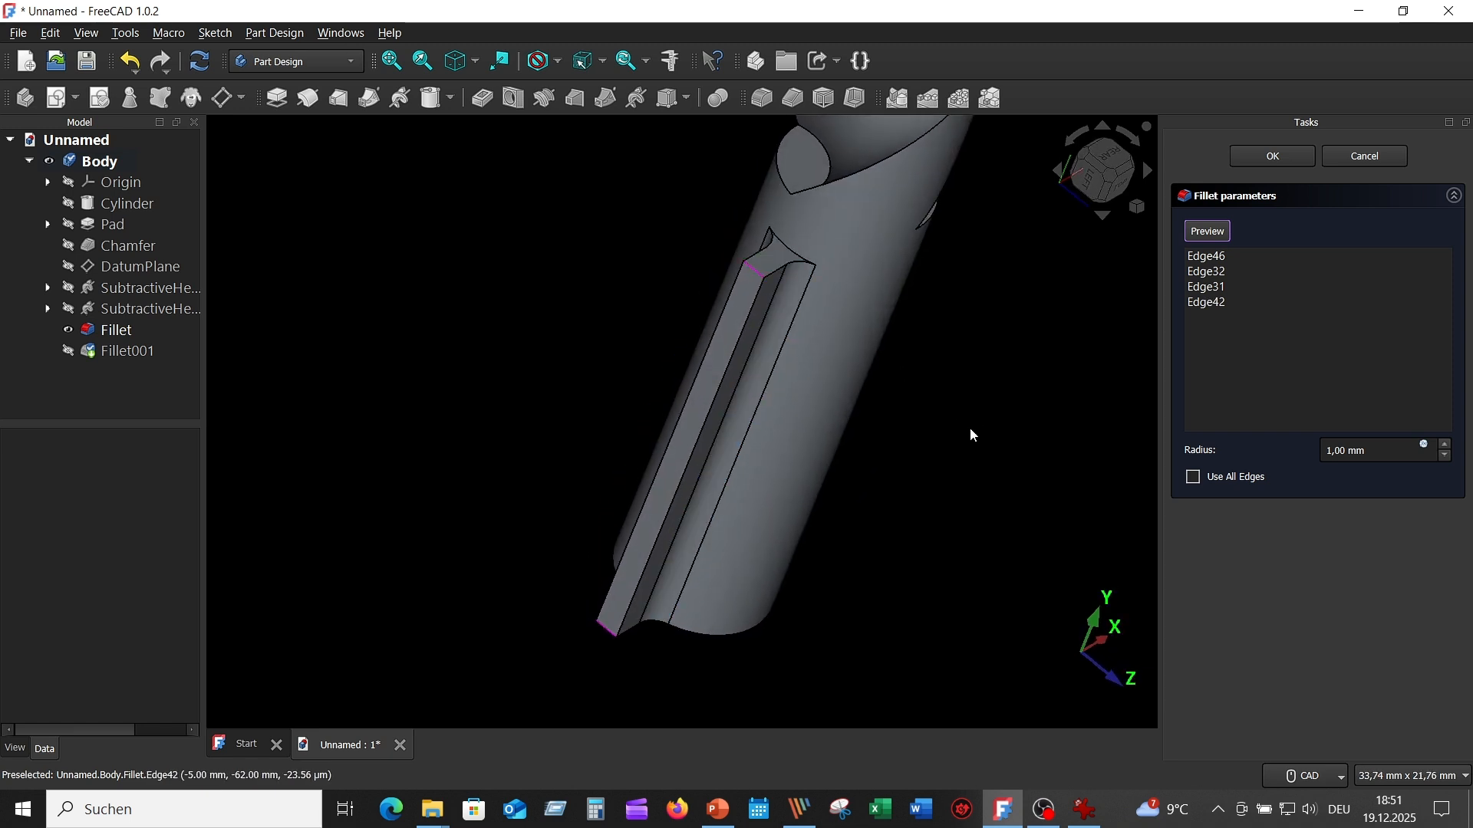
pyautogui.moveTo(969, 427); pyautogui.dragTo(973, 428, button='middle')
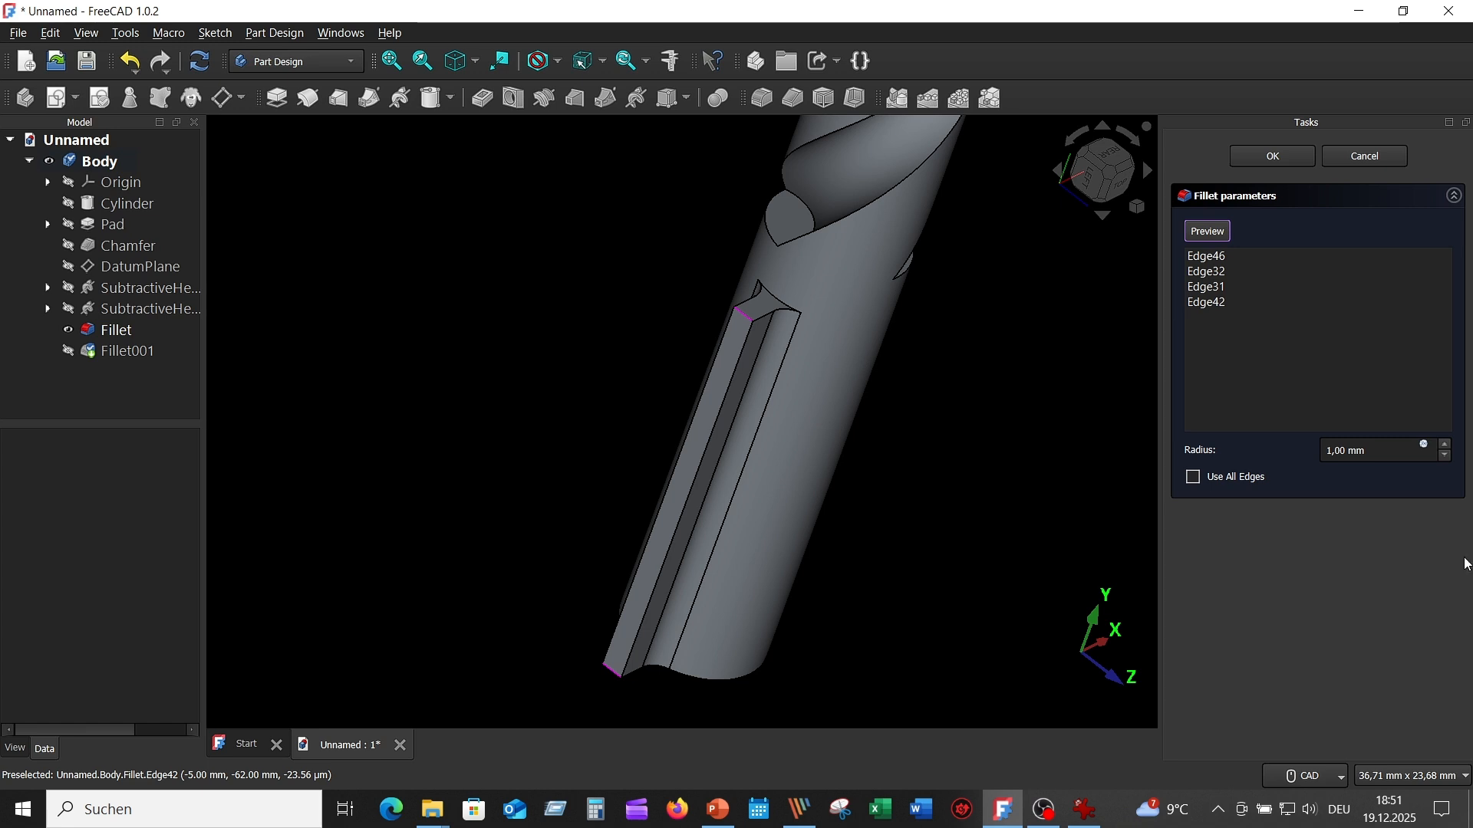
pyautogui.click(1446, 448)
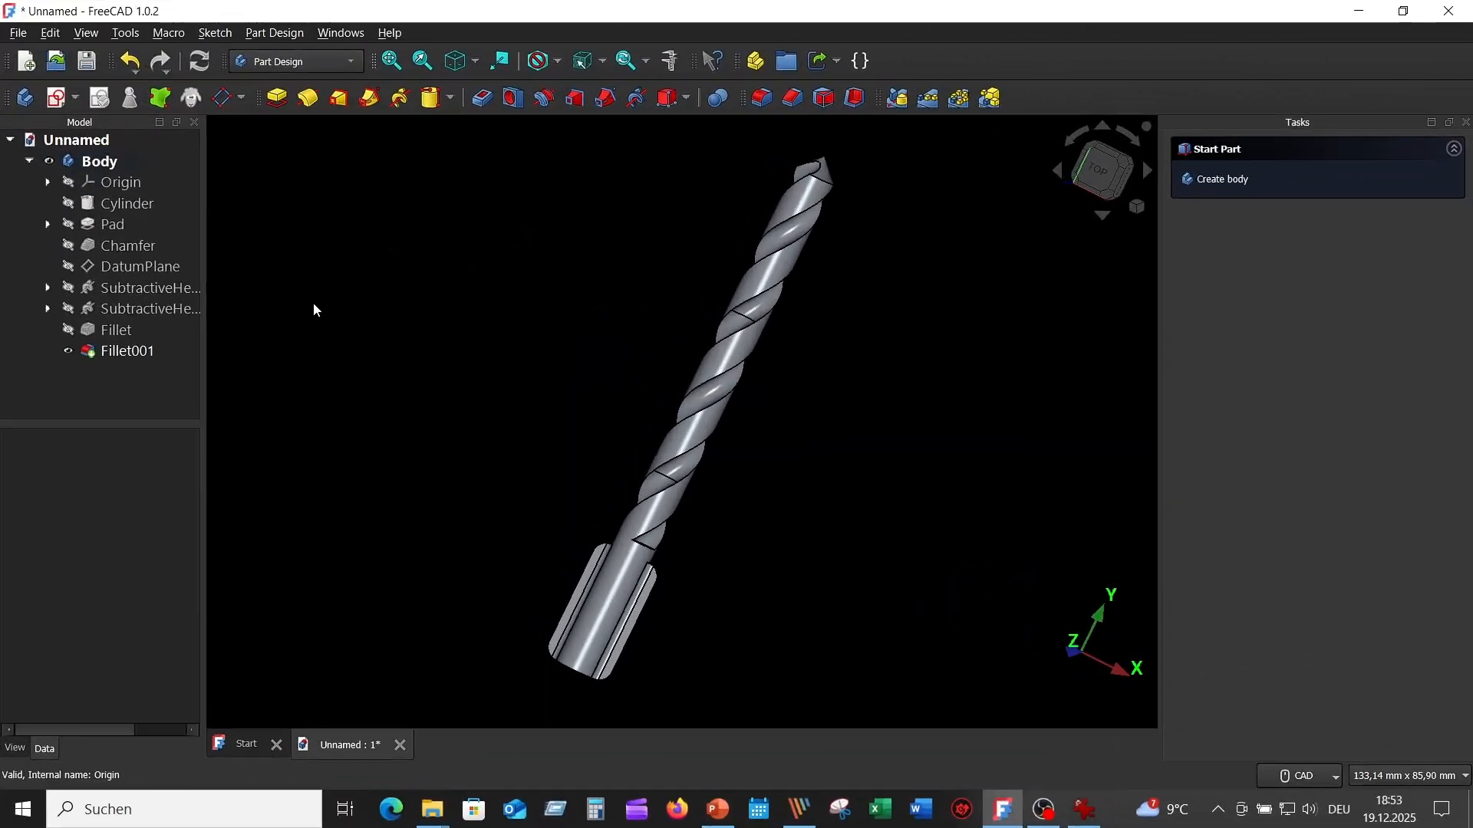
# - Assign the Chrome material to the drill bit's body and clear the selection
pyautogui.click(108, 163)
pyautogui.rightClick(109, 165)
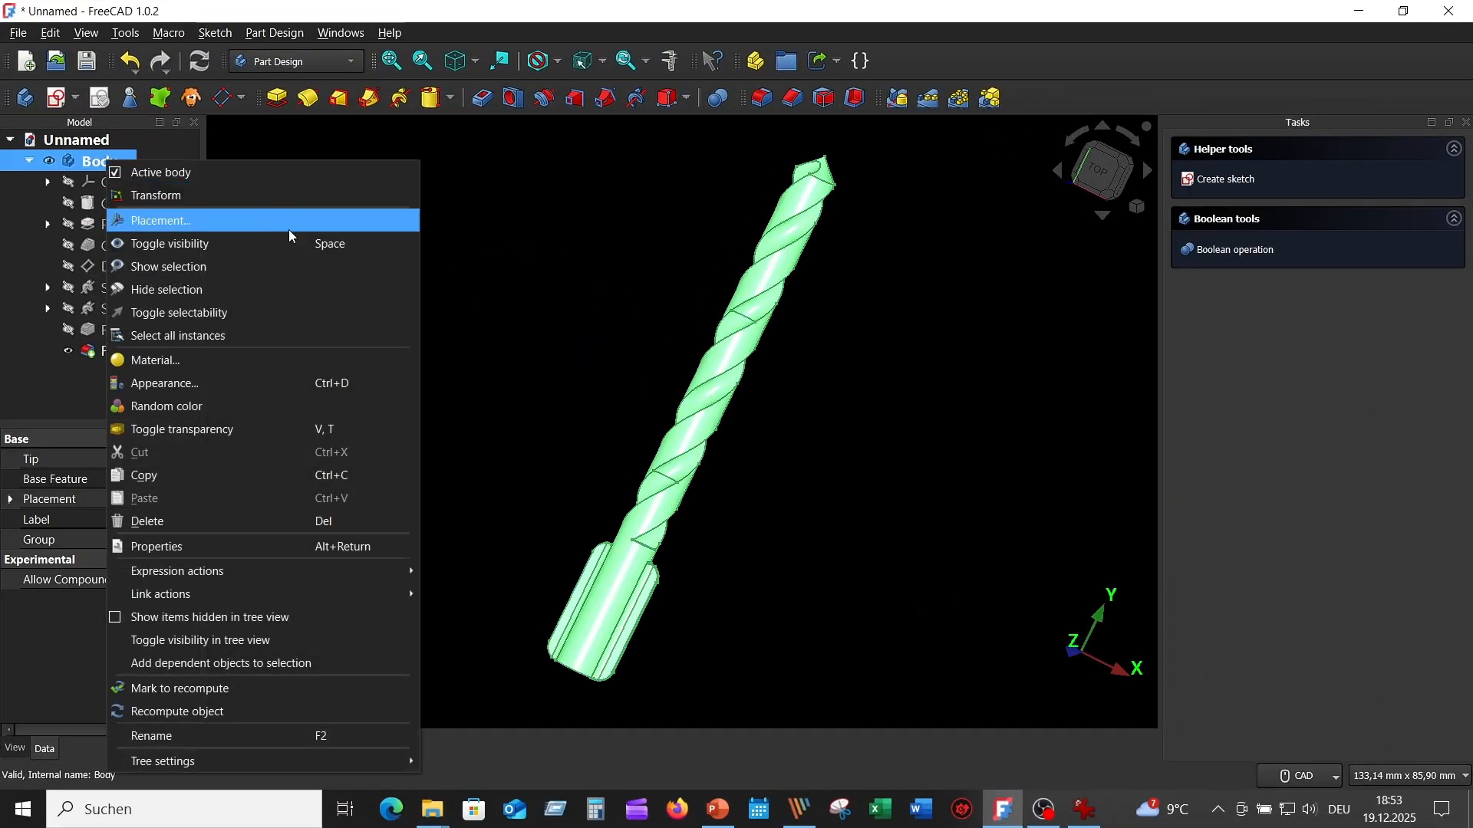
pyautogui.click(276, 361)
pyautogui.click(1406, 243)
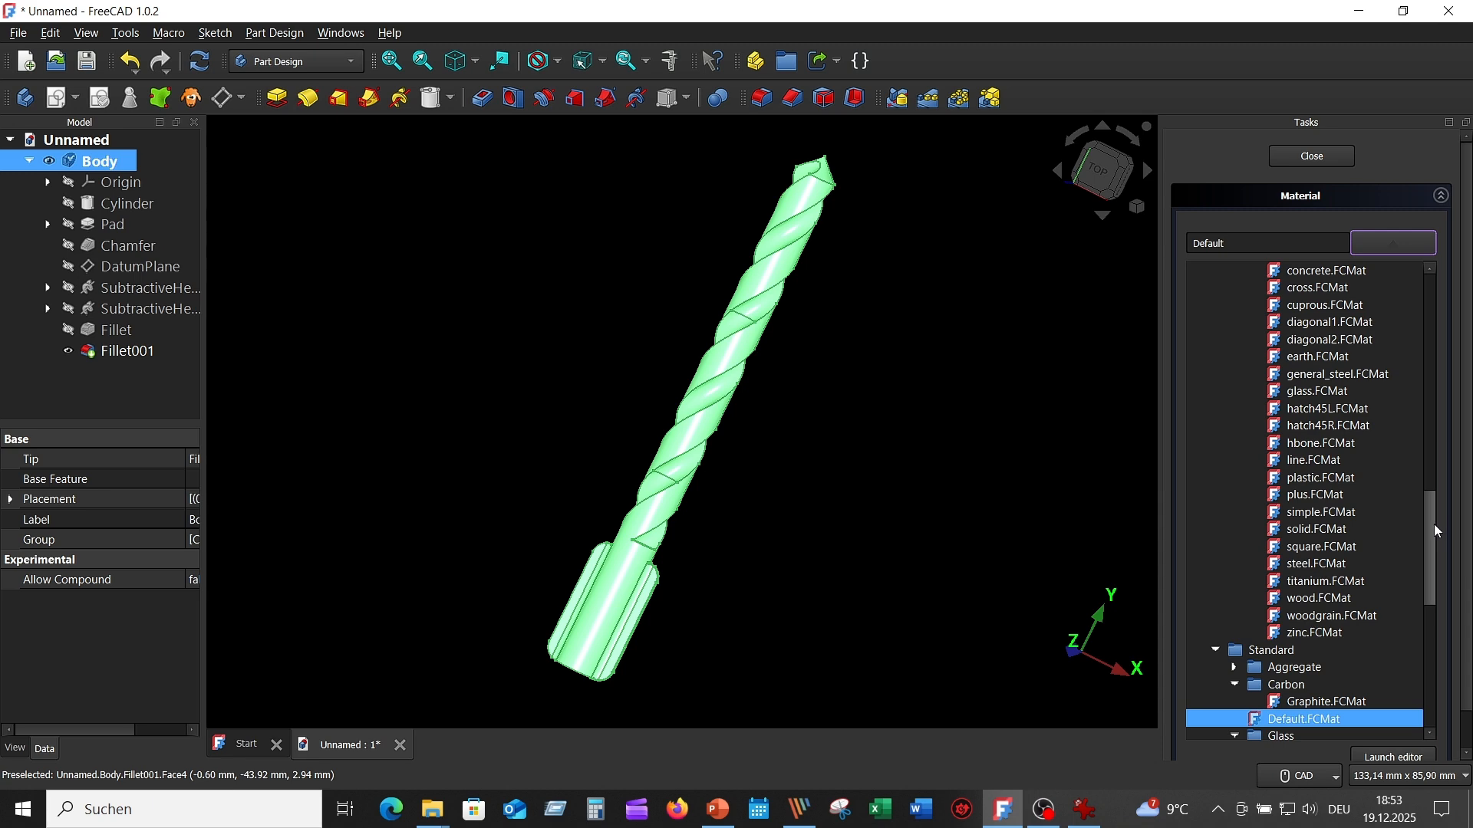
pyautogui.moveTo(1434, 523); pyautogui.dragTo(1378, 292)
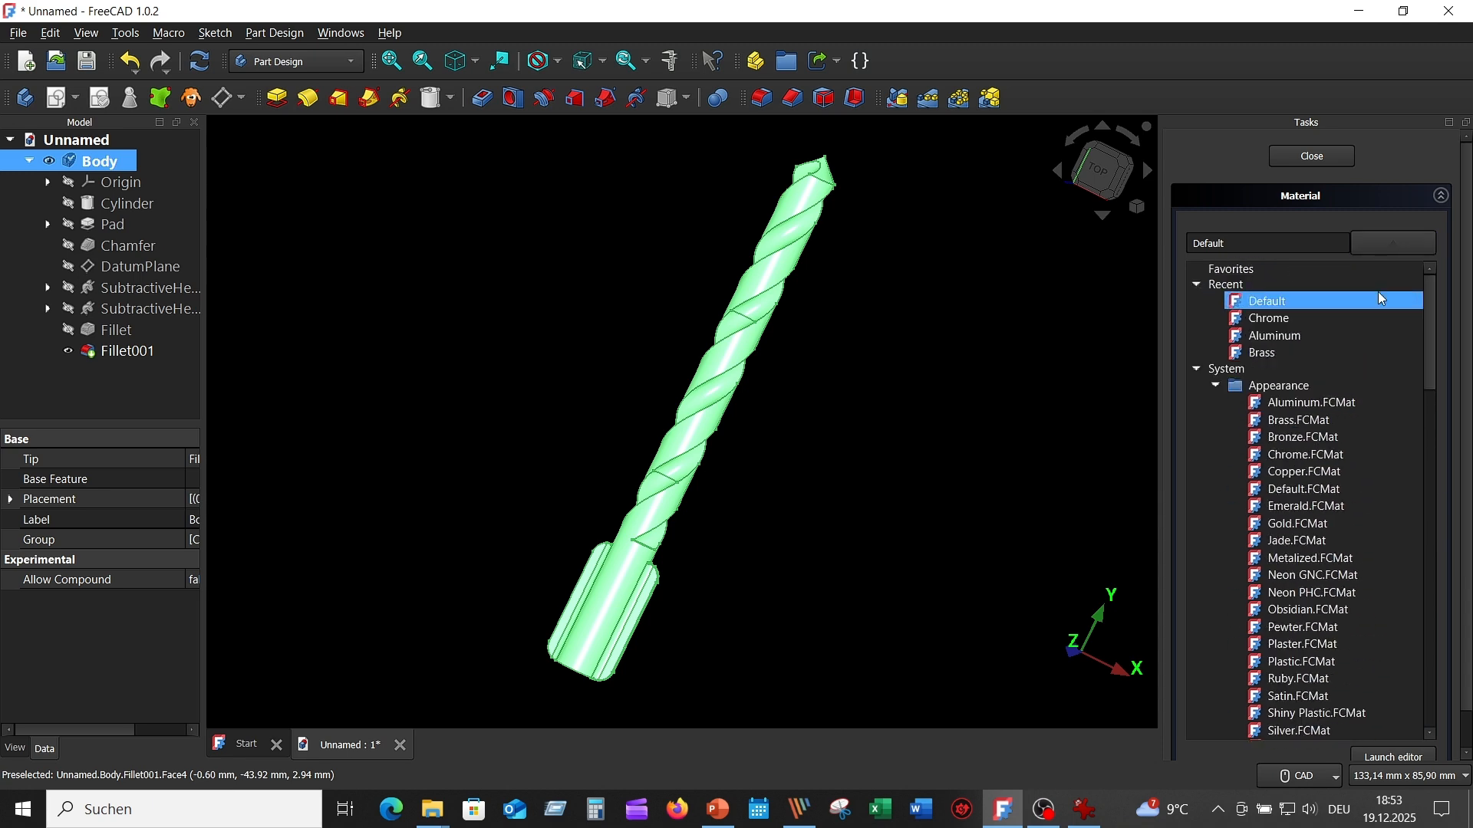
pyautogui.click(1306, 321)
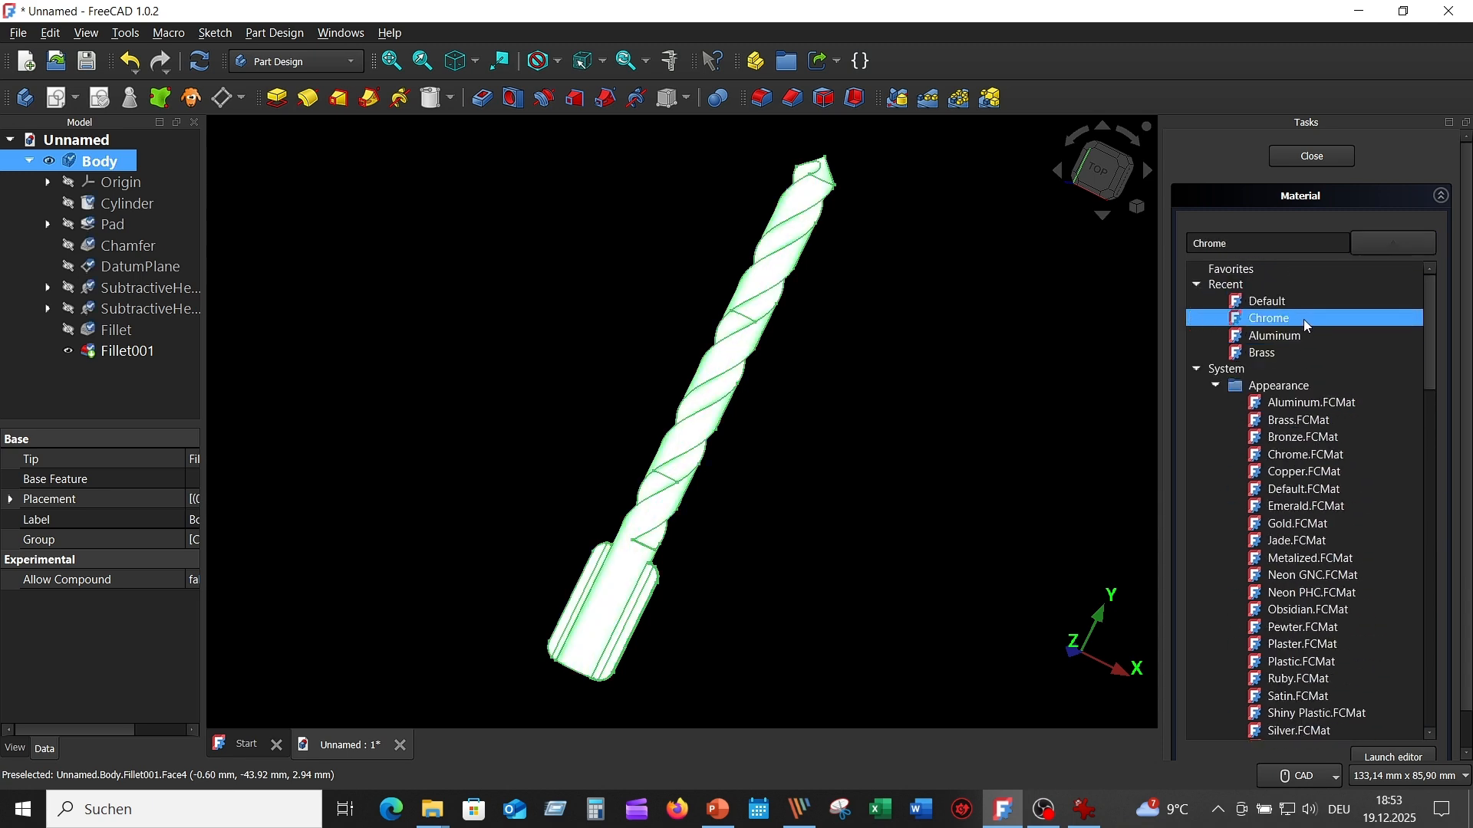
pyautogui.click(1324, 157)
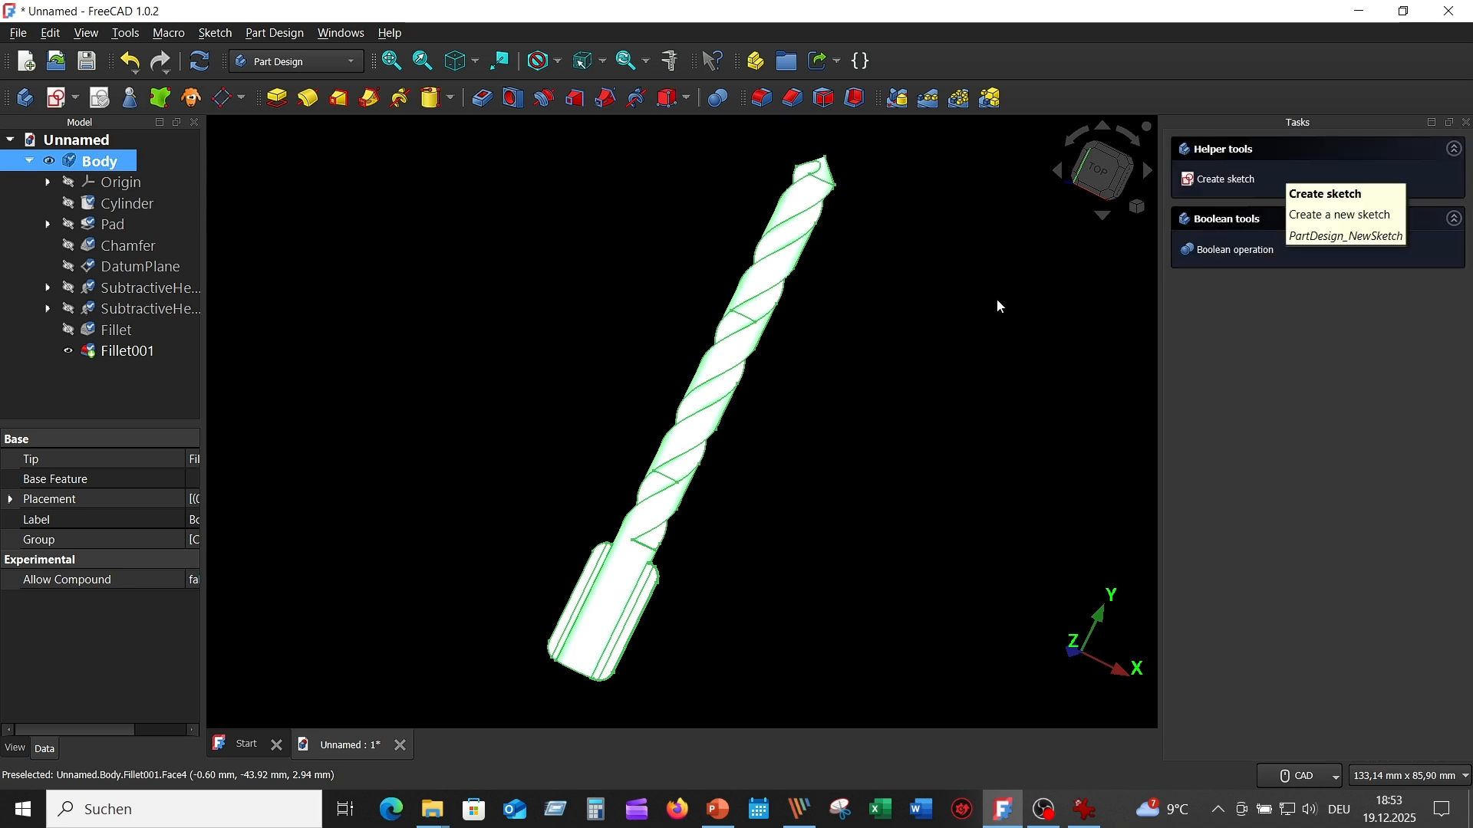
pyautogui.click(883, 334)
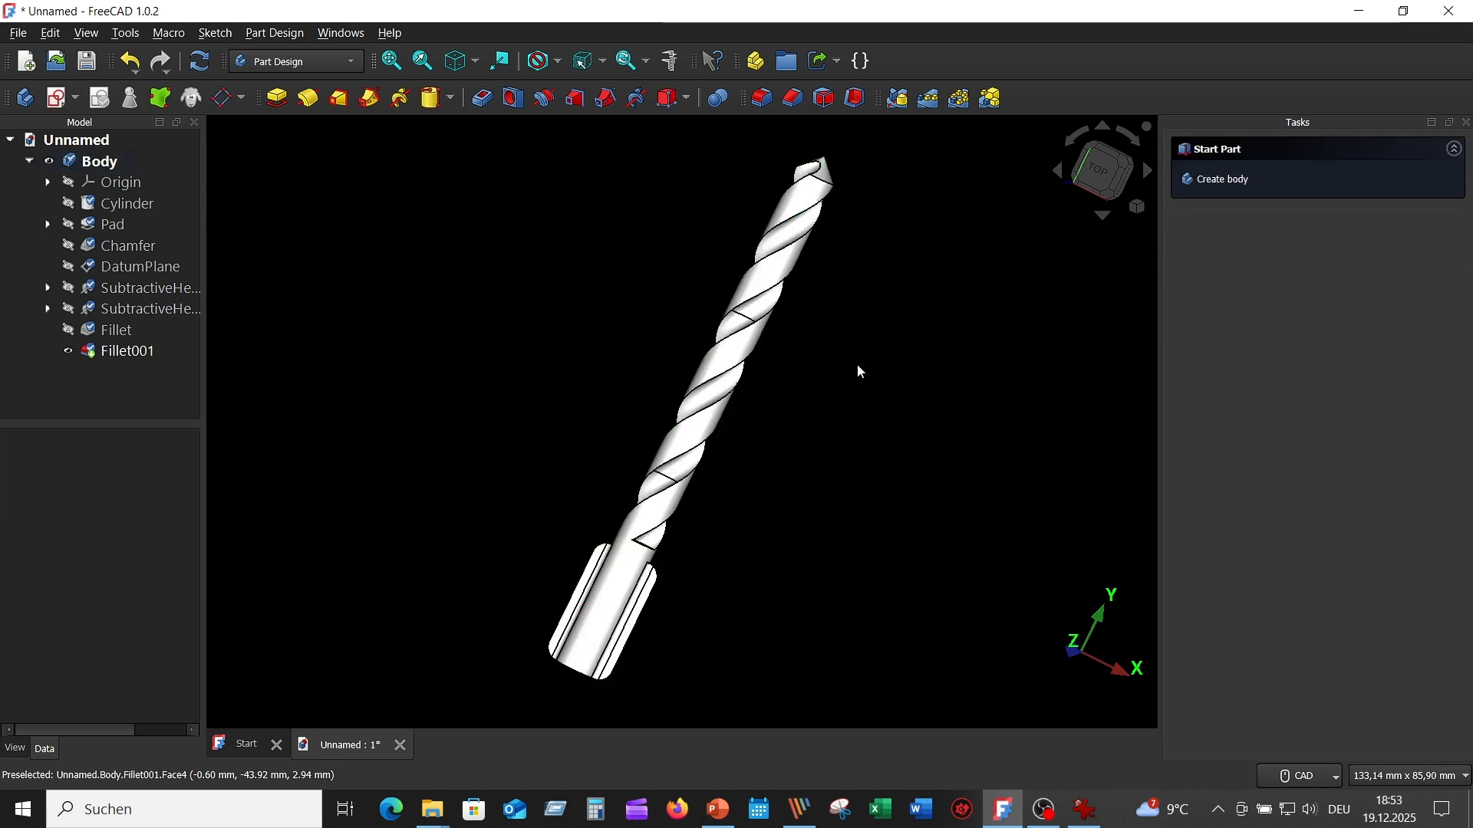
# - Save the document as Drill Bit in the Exercise_12_Drill Bit folder
pyautogui.click(86, 60)
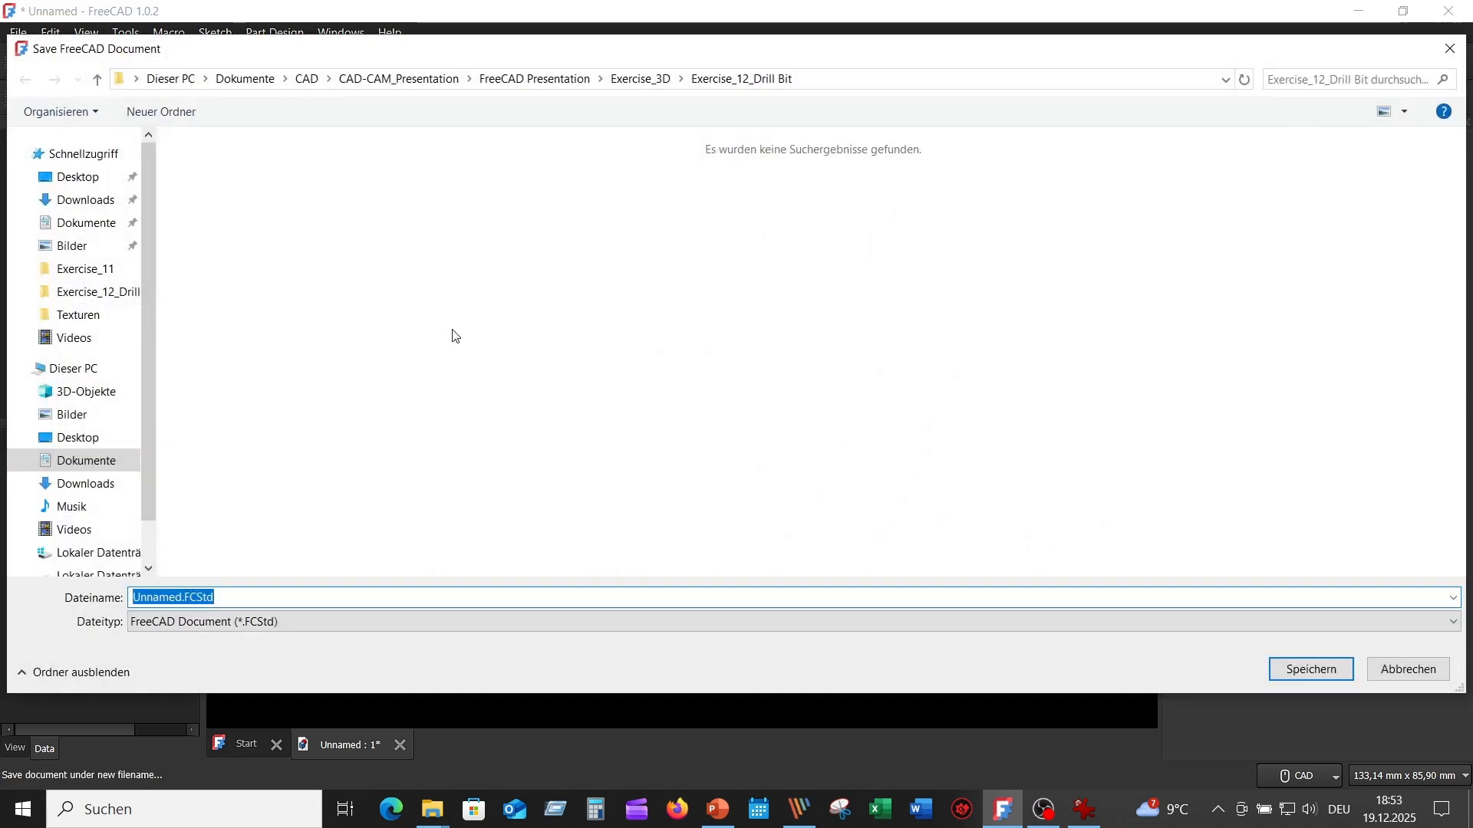
pyautogui.write('Drill Bit')
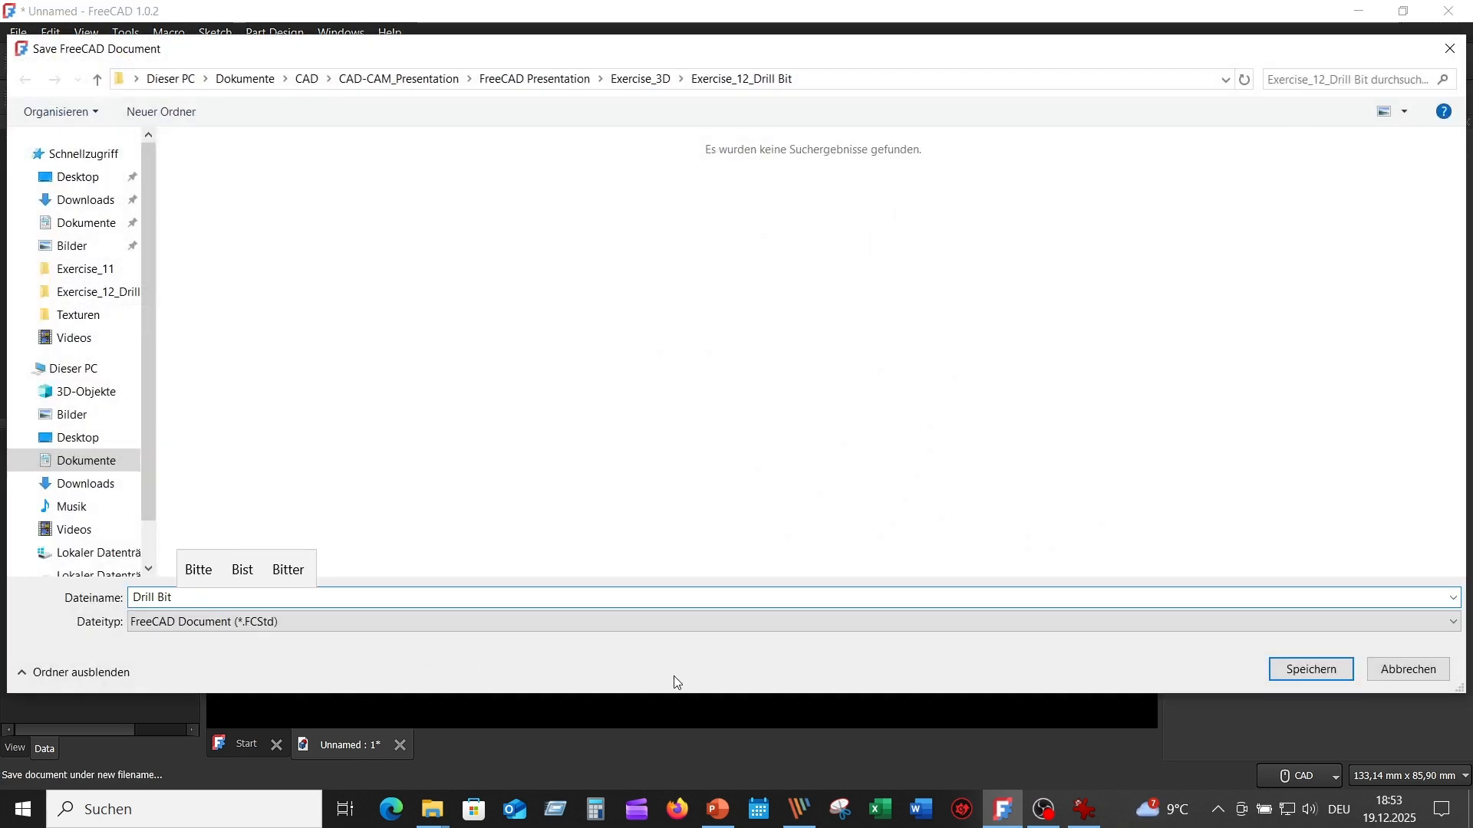
pyautogui.click(1310, 669)
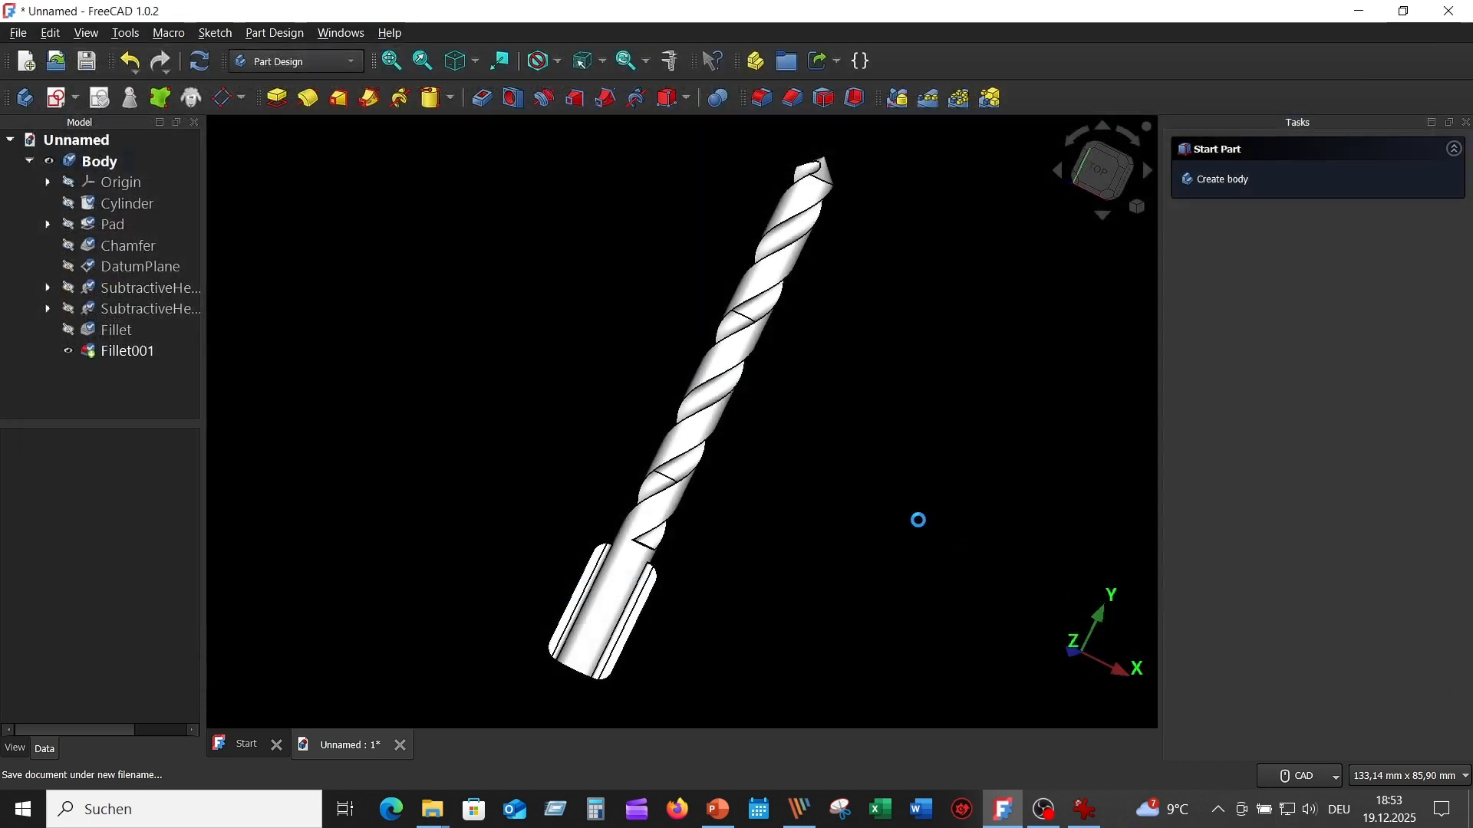